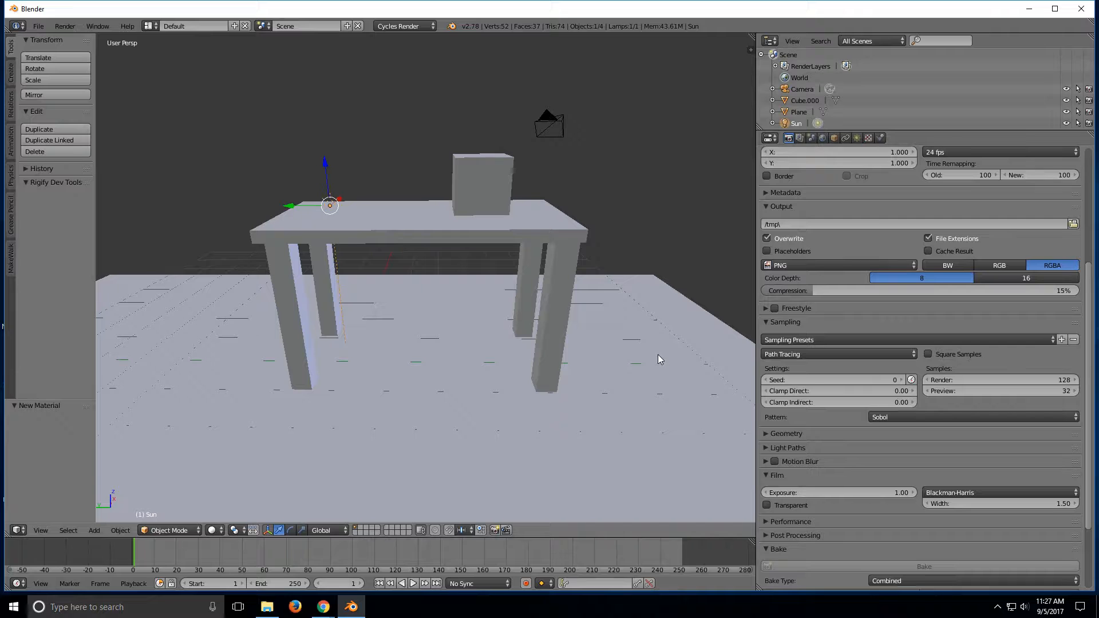
Step: Examine the Cycles render settings, from the render, dimensions and output options to sampling, film and bake
{"action": "scroll", "coordinate": [880, 309], "scroll_direction": "up", "scroll_amount": 4}
{"action": "scroll", "coordinate": [880, 322], "scroll_direction": "up", "scroll_amount": 4}
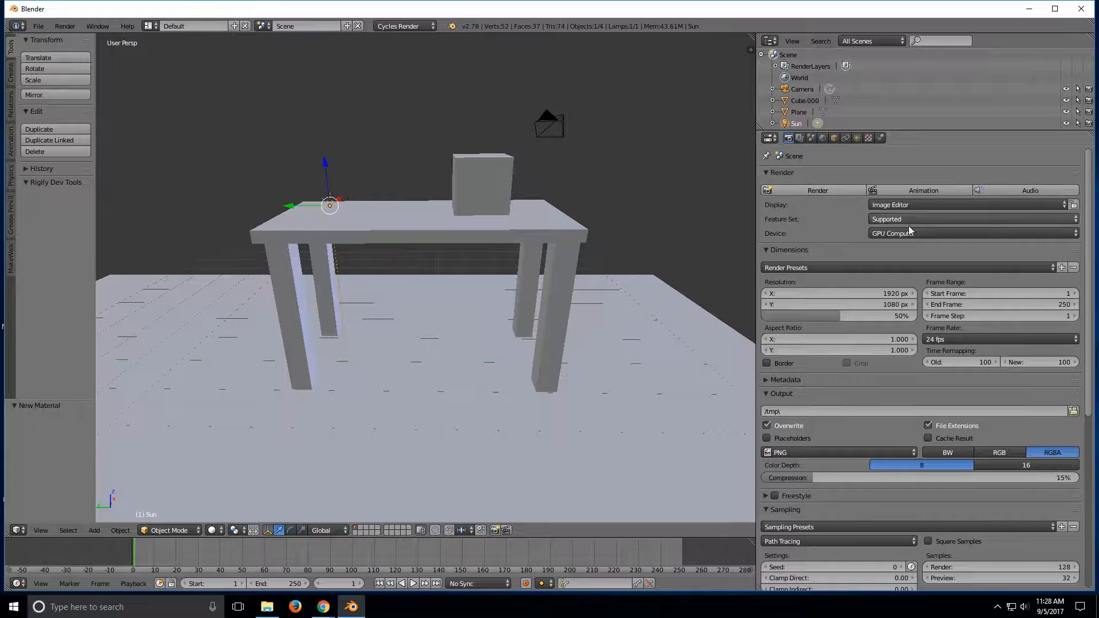
{"action": "scroll", "coordinate": [1088, 242], "scroll_direction": "down", "scroll_amount": 4}
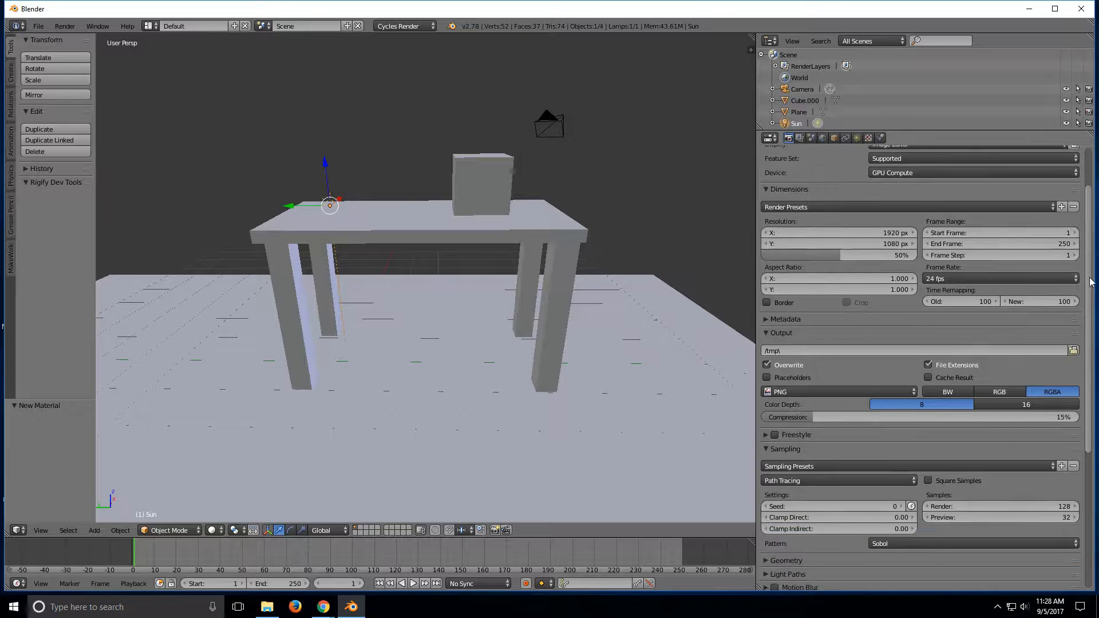
{"action": "scroll", "coordinate": [1089, 241], "scroll_direction": "up", "scroll_amount": 4}
{"action": "scroll", "coordinate": [1089, 239], "scroll_direction": "down", "scroll_amount": 1}
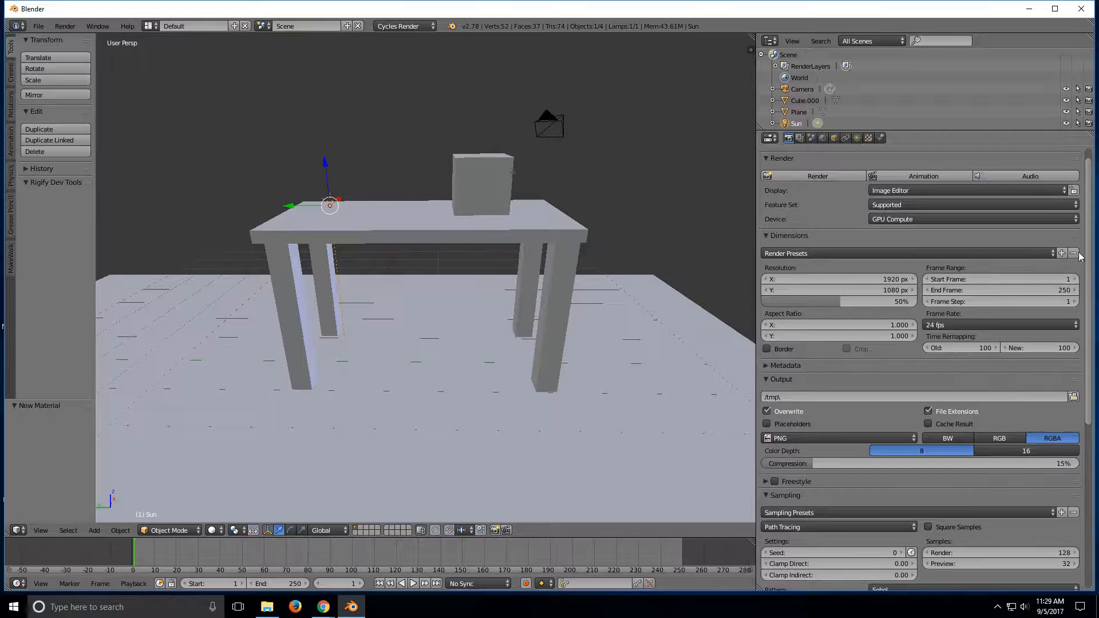
{"action": "scroll", "coordinate": [1091, 256], "scroll_direction": "down", "scroll_amount": 9}
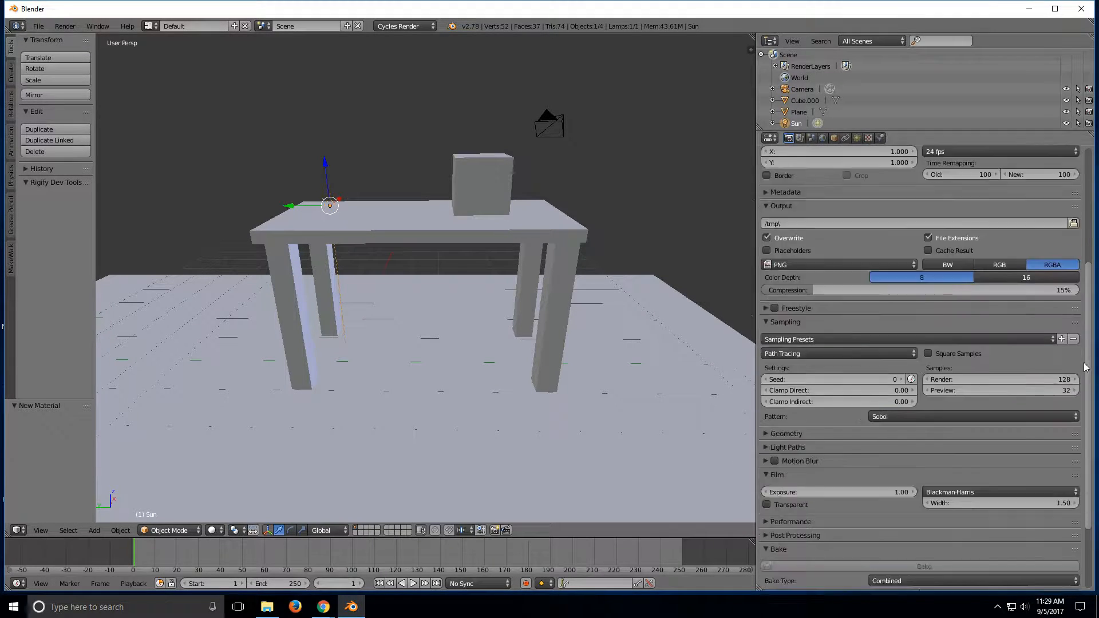
{"action": "scroll", "coordinate": [1086, 253], "scroll_direction": "up", "scroll_amount": 10}
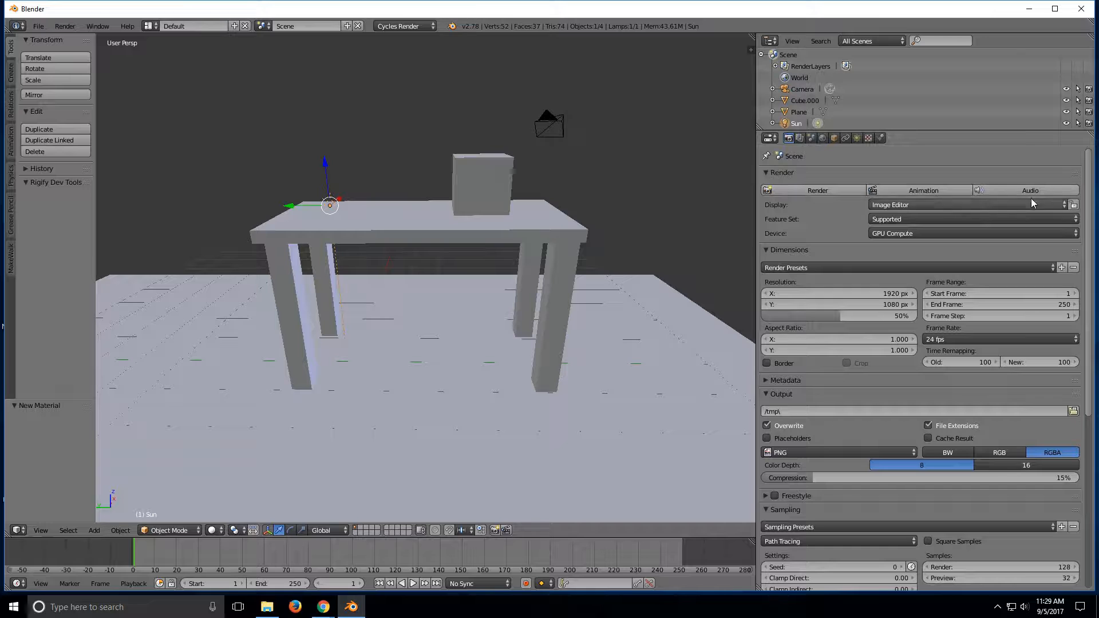
{"action": "scroll", "coordinate": [881, 447], "scroll_direction": "down", "scroll_amount": 2}
{"action": "scroll", "coordinate": [880, 447], "scroll_direction": "down", "scroll_amount": 11}
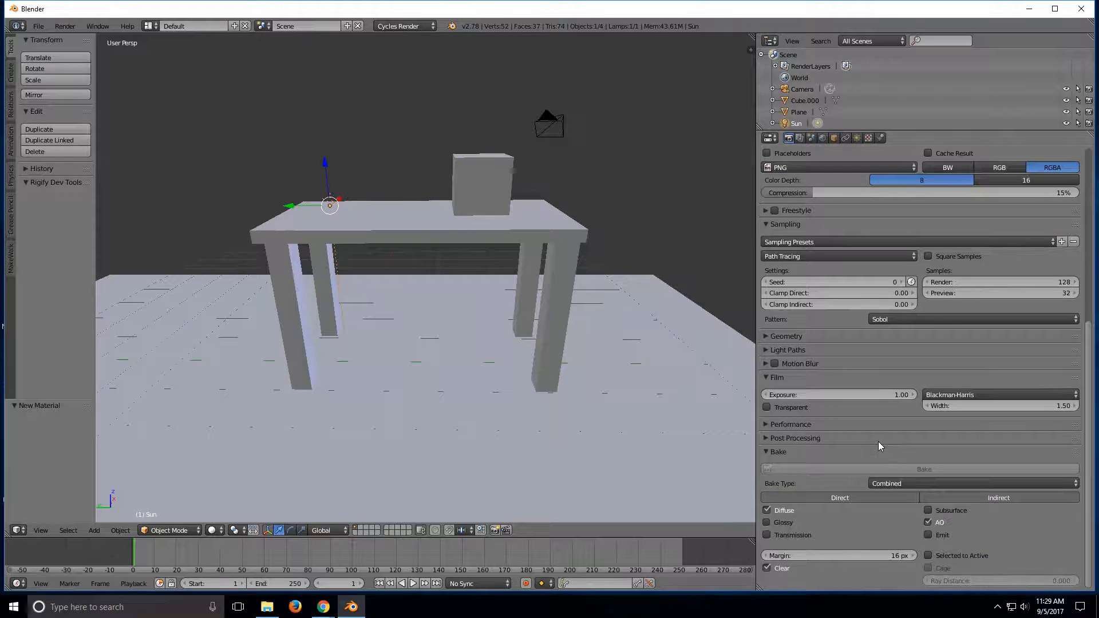
{"action": "scroll", "coordinate": [881, 447], "scroll_direction": "up", "scroll_amount": 7}
{"action": "scroll", "coordinate": [878, 441], "scroll_direction": "up", "scroll_amount": 5}
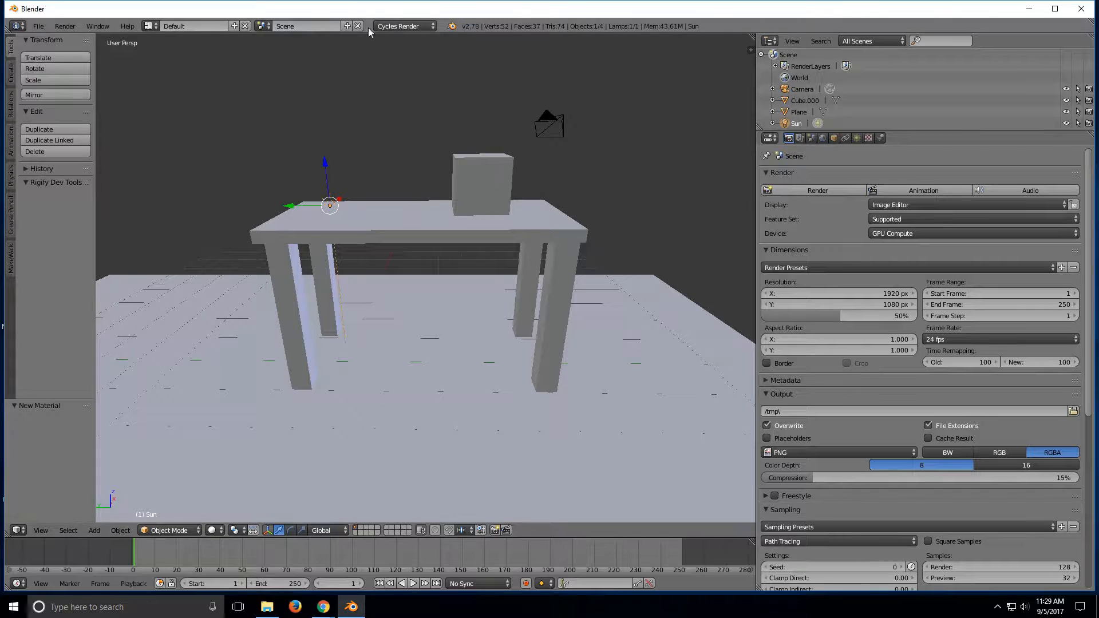
{"action": "scroll", "coordinate": [886, 418], "scroll_direction": "down", "scroll_amount": 10}
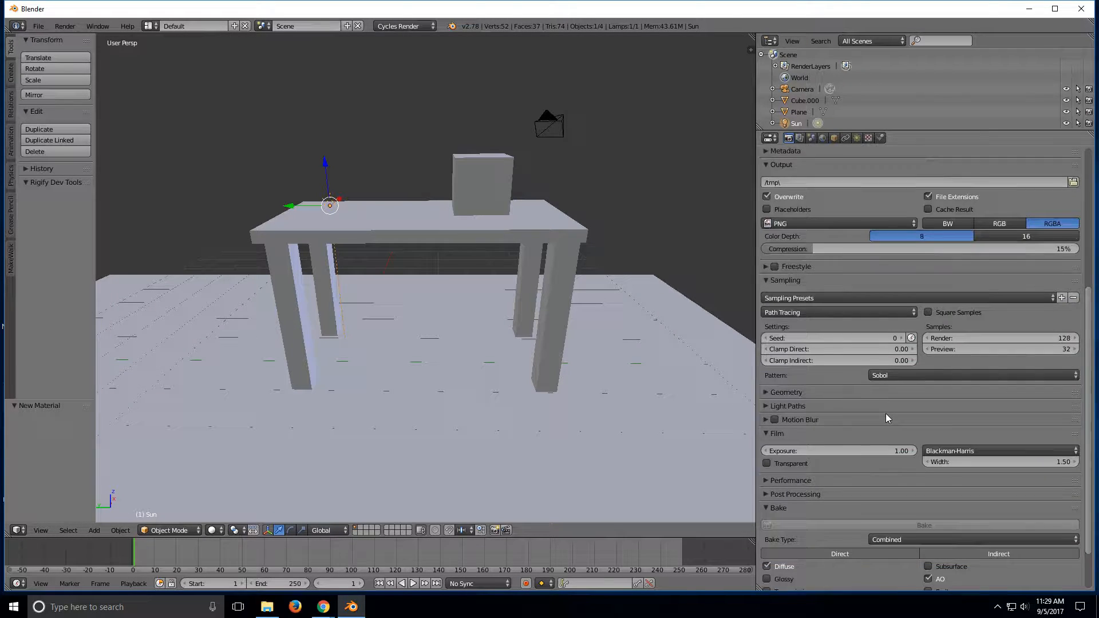
{"action": "scroll", "coordinate": [886, 418], "scroll_direction": "up", "scroll_amount": 10}
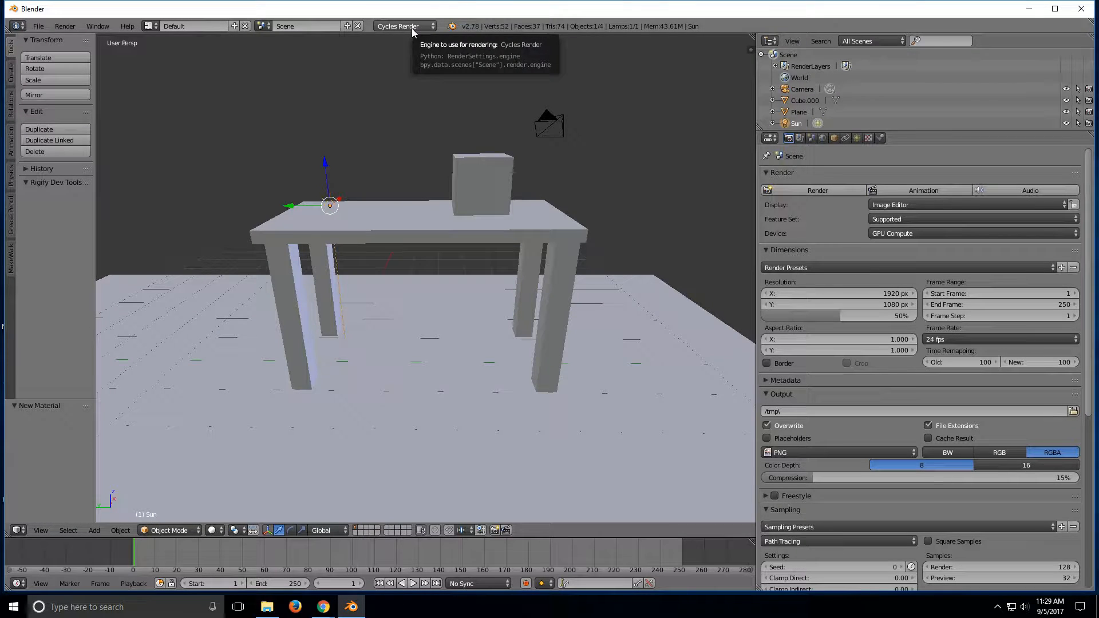
{"action": "scroll", "coordinate": [928, 255], "scroll_direction": "down", "scroll_amount": 10}
{"action": "scroll", "coordinate": [927, 253], "scroll_direction": "up", "scroll_amount": 10}
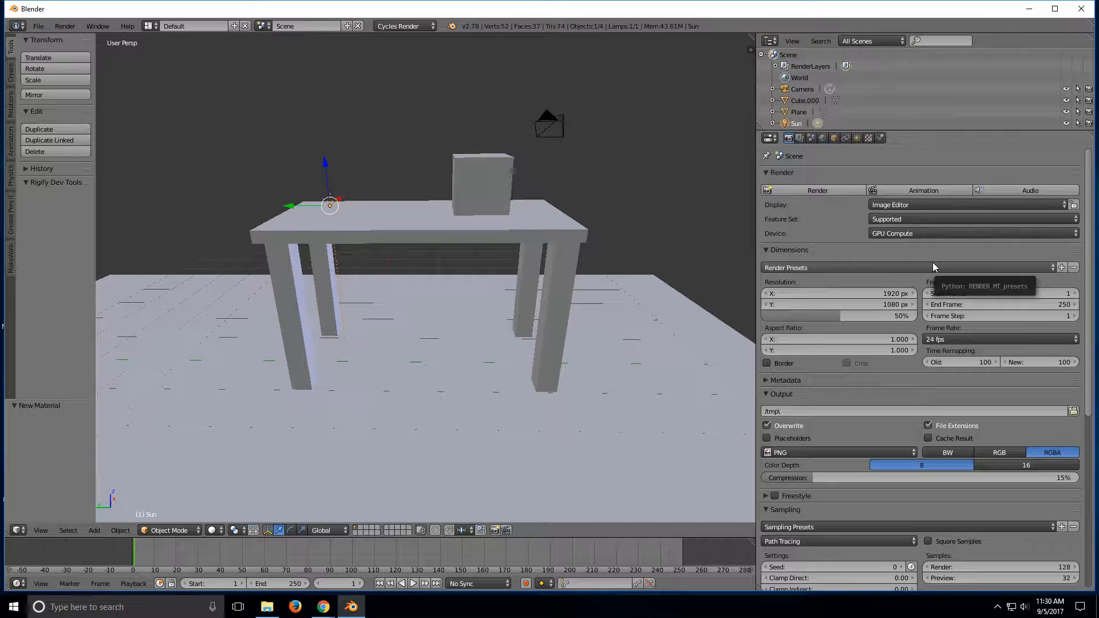
Step: Choose Image Editor as the render display and set the render resolution scale to 100%
{"action": "left_click", "coordinate": [902, 208]}
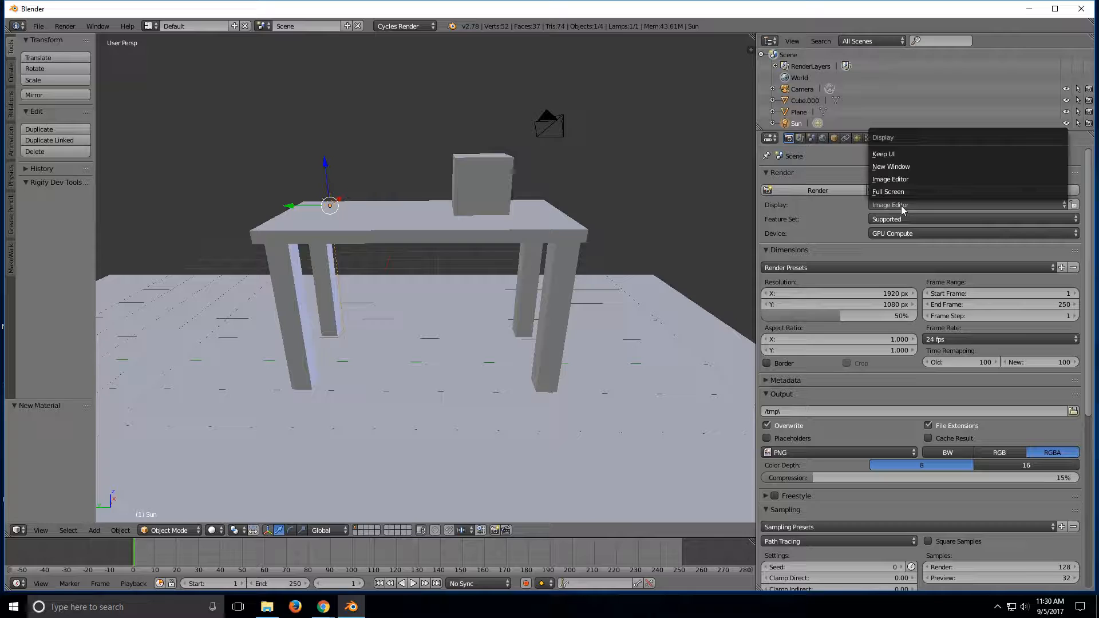
{"action": "left_click", "coordinate": [888, 180]}
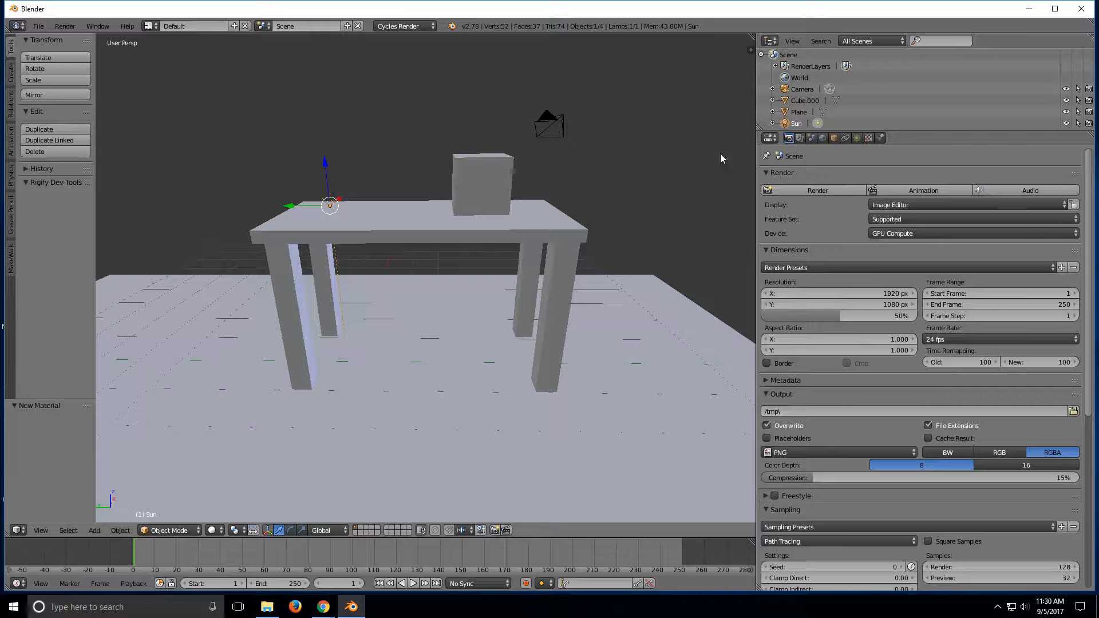
{"action": "left_click", "coordinate": [829, 189]}
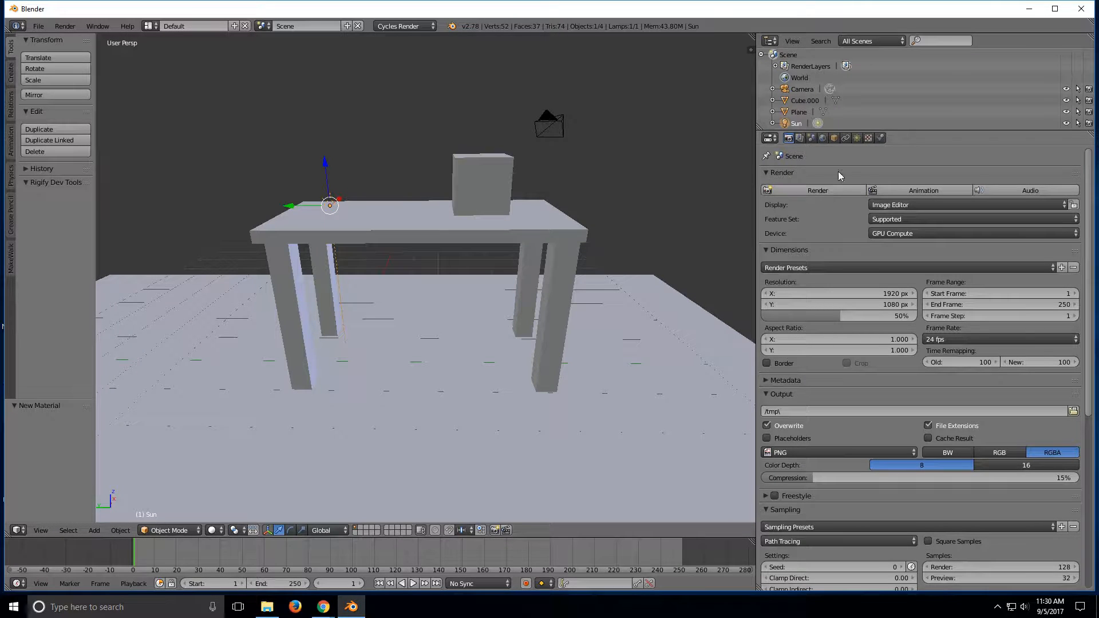
{"action": "left_click_drag", "start_coordinate": [836, 314], "coordinate": [895, 316]}
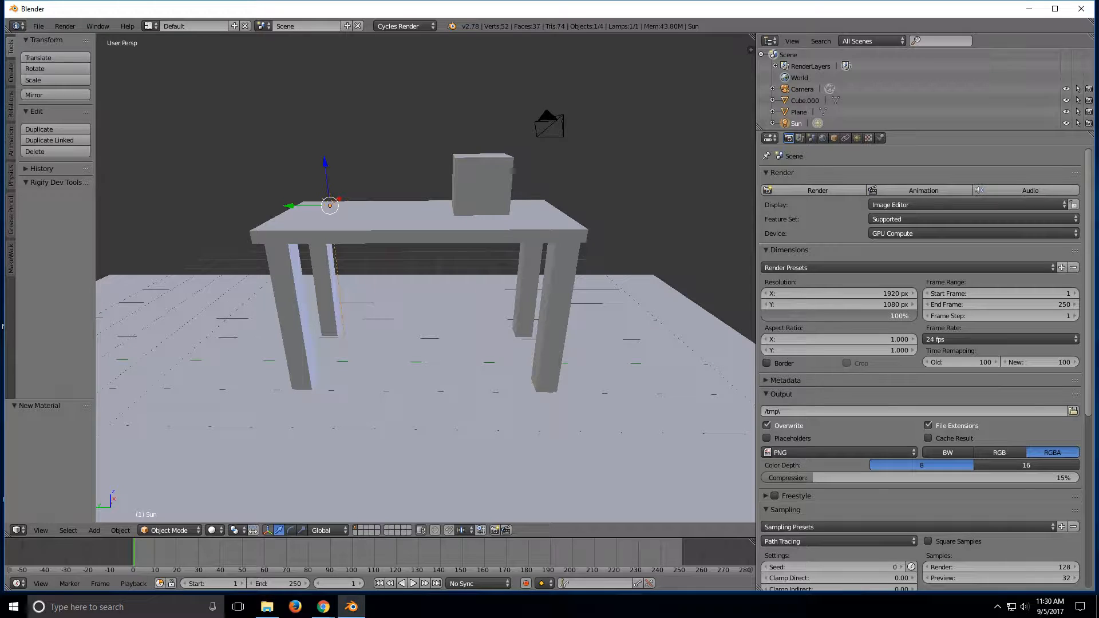
Step: Start a test render of the table scene, stop it partway and return to the 3D view
{"action": "left_click", "coordinate": [827, 190]}
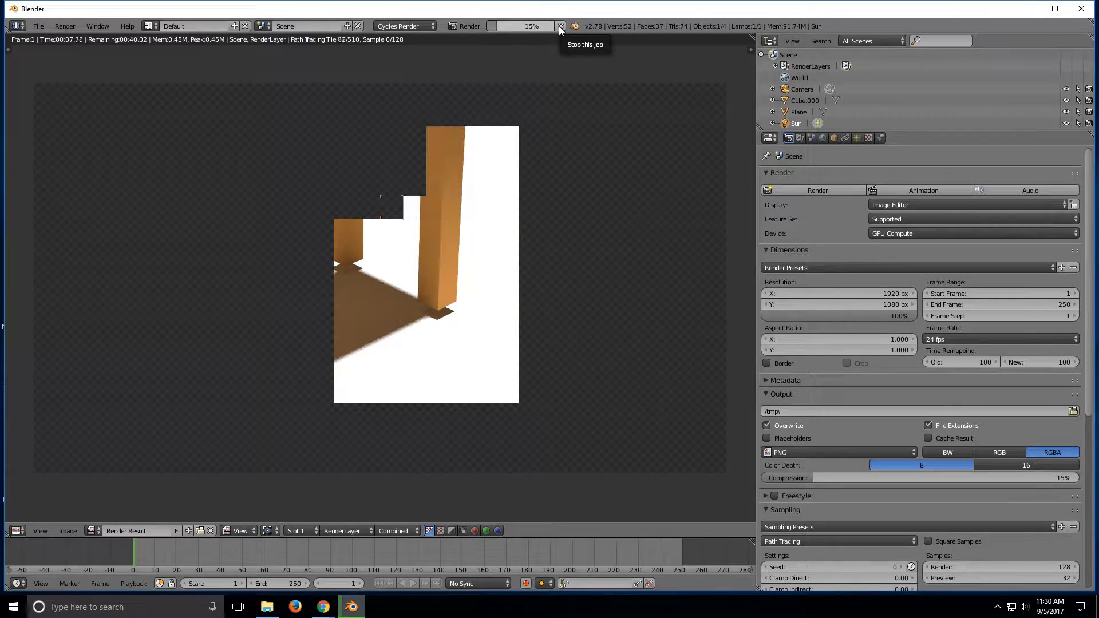
{"action": "left_click", "coordinate": [560, 26]}
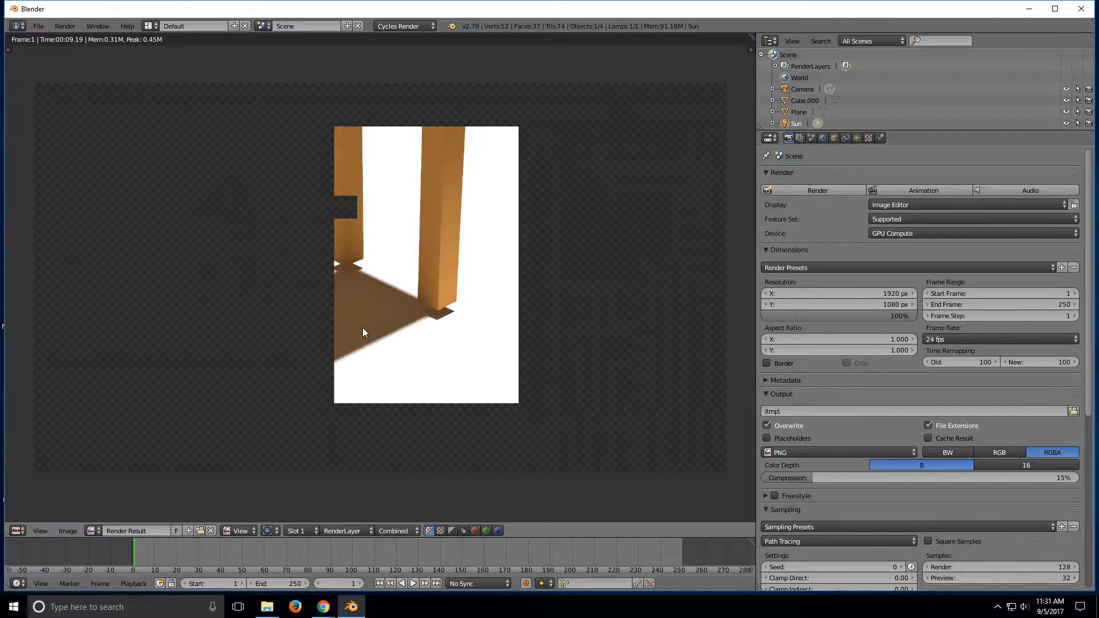
{"action": "key", "text": "Escape"}
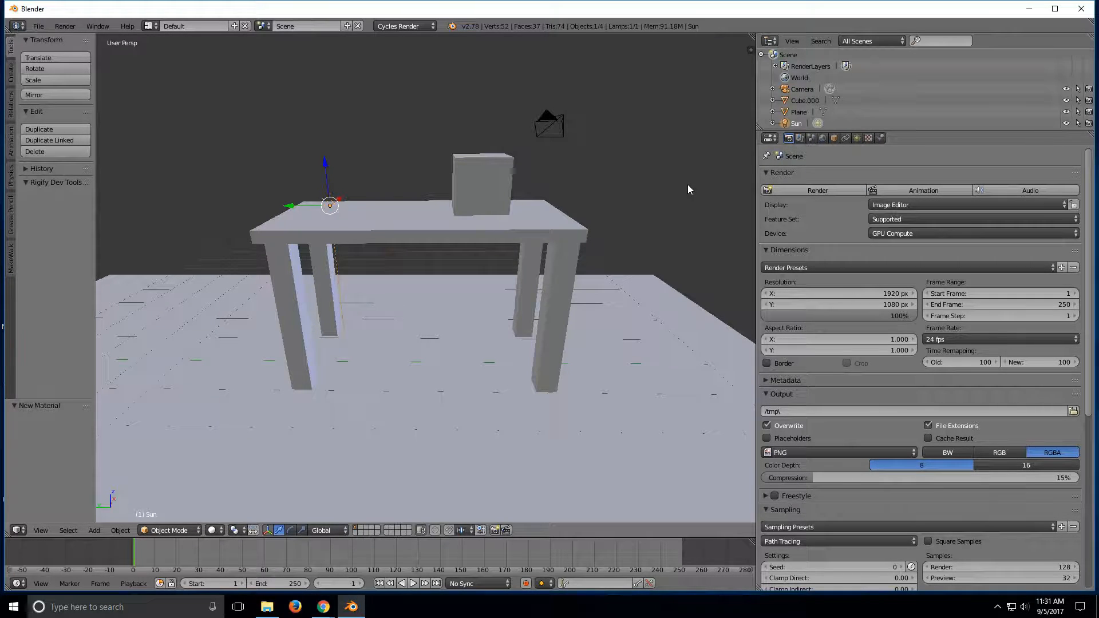
Step: Set the render display to Keep UI, then start a test render and stop it partway
{"action": "left_click", "coordinate": [916, 205]}
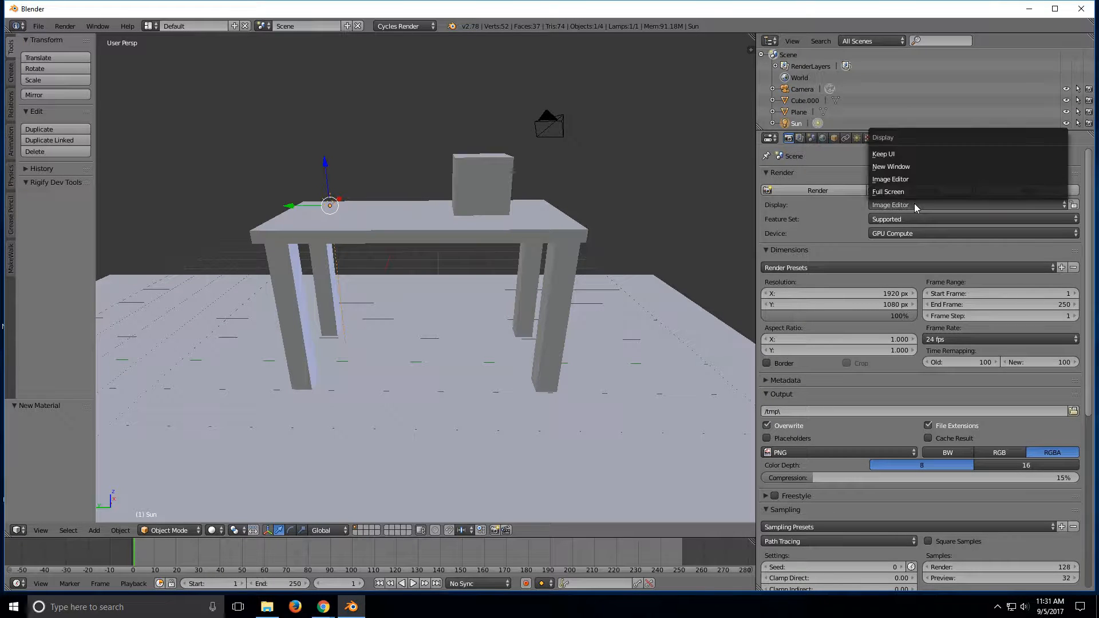
{"action": "left_click", "coordinate": [911, 153]}
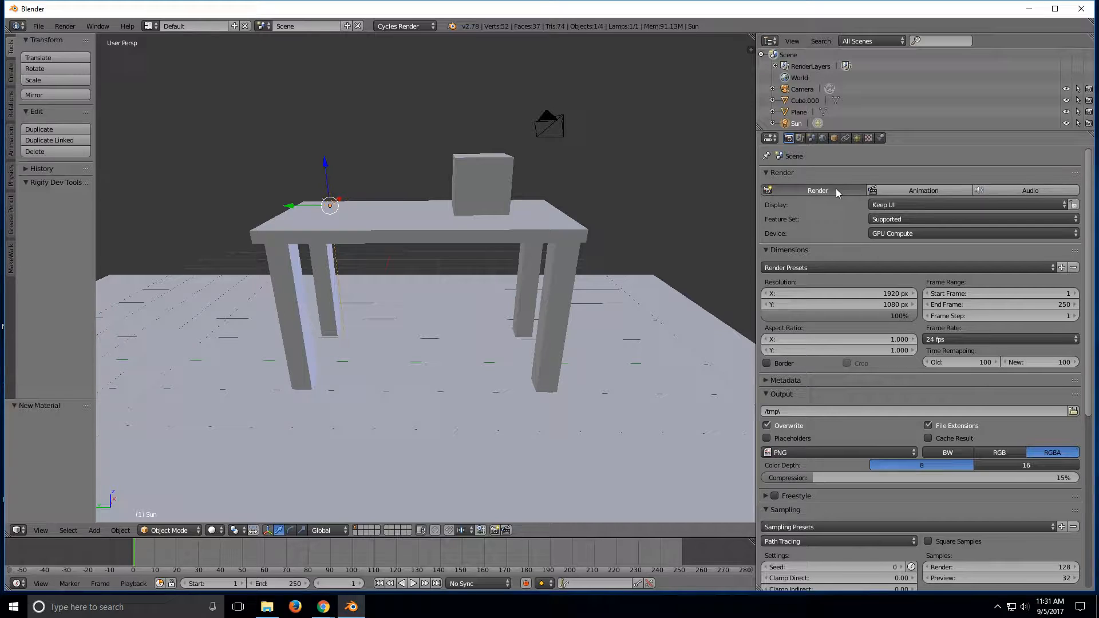
{"action": "left_click", "coordinate": [836, 190]}
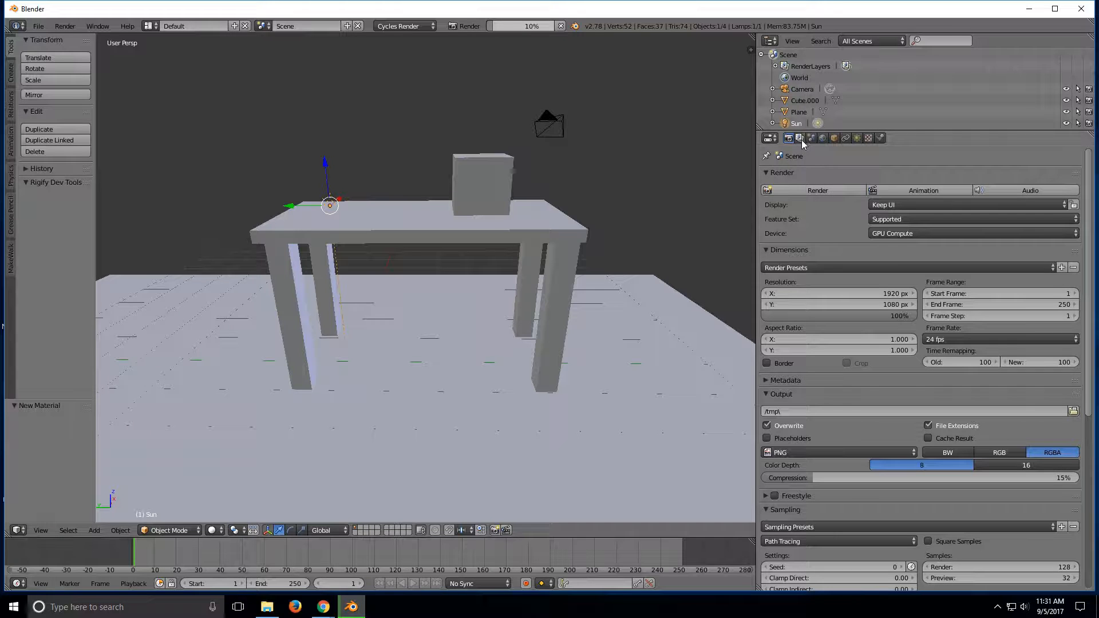
{"action": "left_click", "coordinate": [560, 26]}
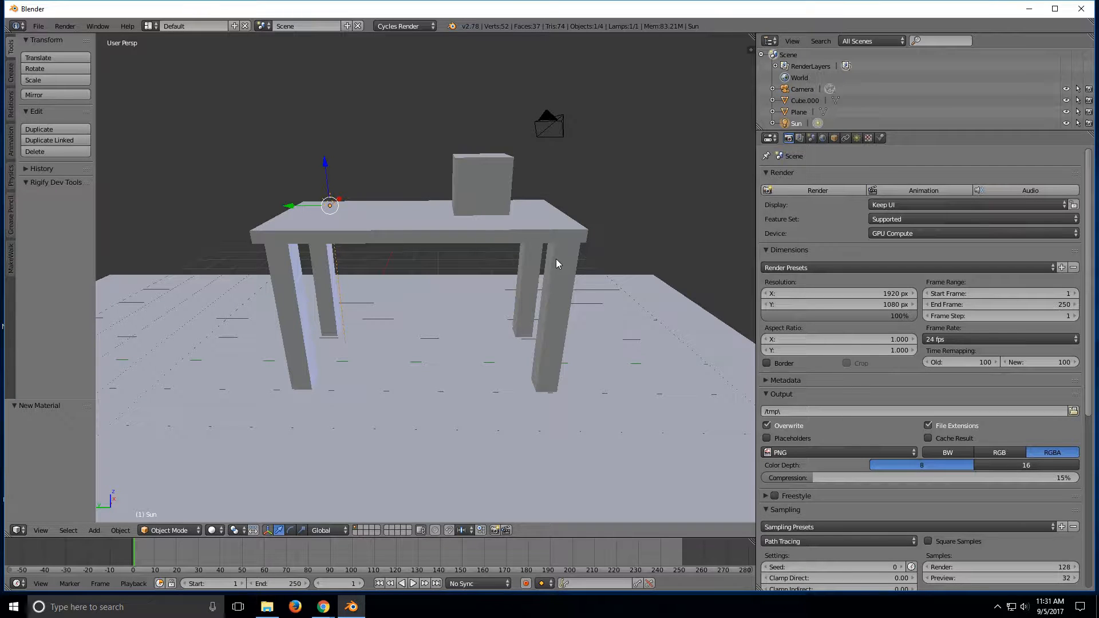
Step: Examine the available render device options, GPU Compute and CPU
{"action": "left_click", "coordinate": [887, 235]}
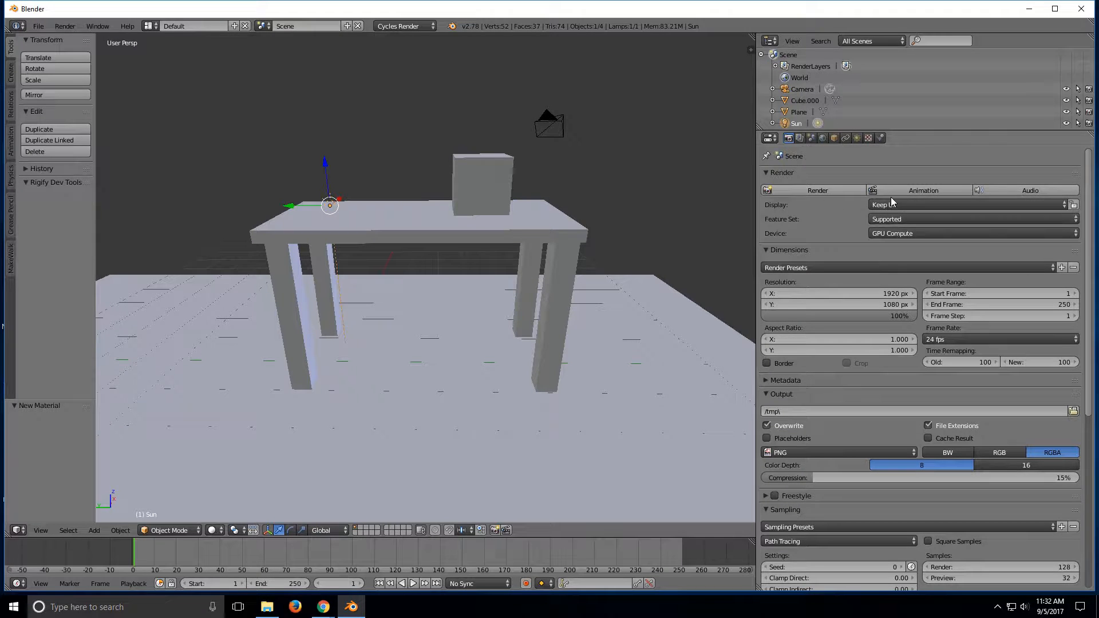
{"action": "scroll", "coordinate": [1089, 184], "scroll_direction": "down", "scroll_amount": 1}
{"action": "scroll", "coordinate": [1072, 263], "scroll_direction": "down", "scroll_amount": 8}
{"action": "scroll", "coordinate": [1073, 263], "scroll_direction": "down", "scroll_amount": 4}
{"action": "scroll", "coordinate": [1078, 299], "scroll_direction": "up", "scroll_amount": 13}
{"action": "left_click", "coordinate": [885, 235]}
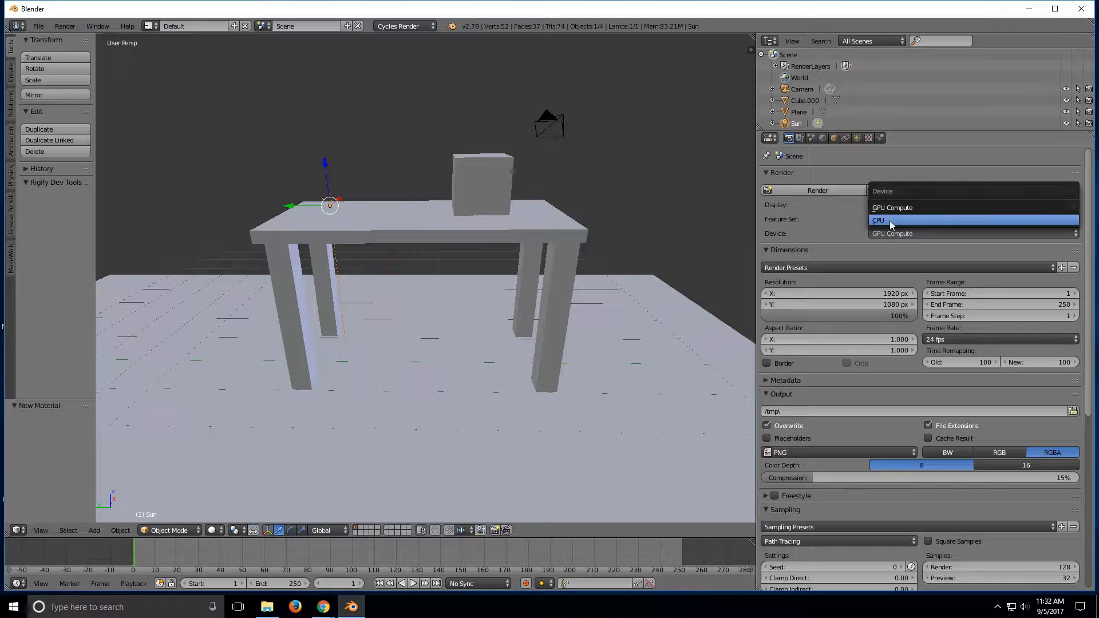
{"action": "left_click", "coordinate": [873, 234]}
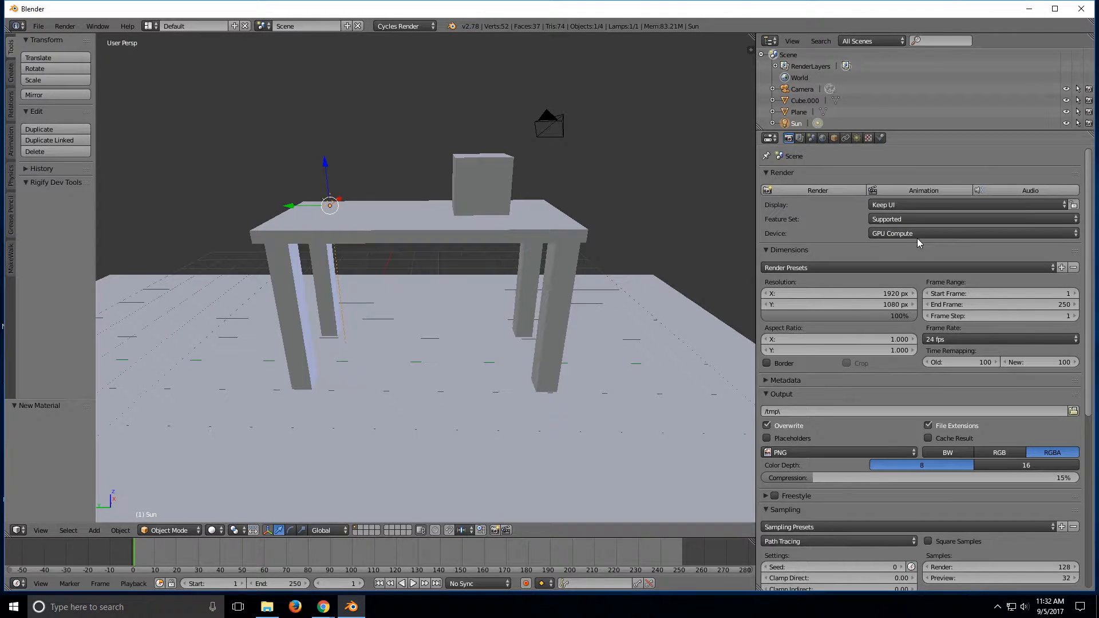
Step: Inspect the CUDA compute device and its graphics card choice in the maximized system preferences, and close the preferences
{"action": "left_click", "coordinate": [41, 26]}
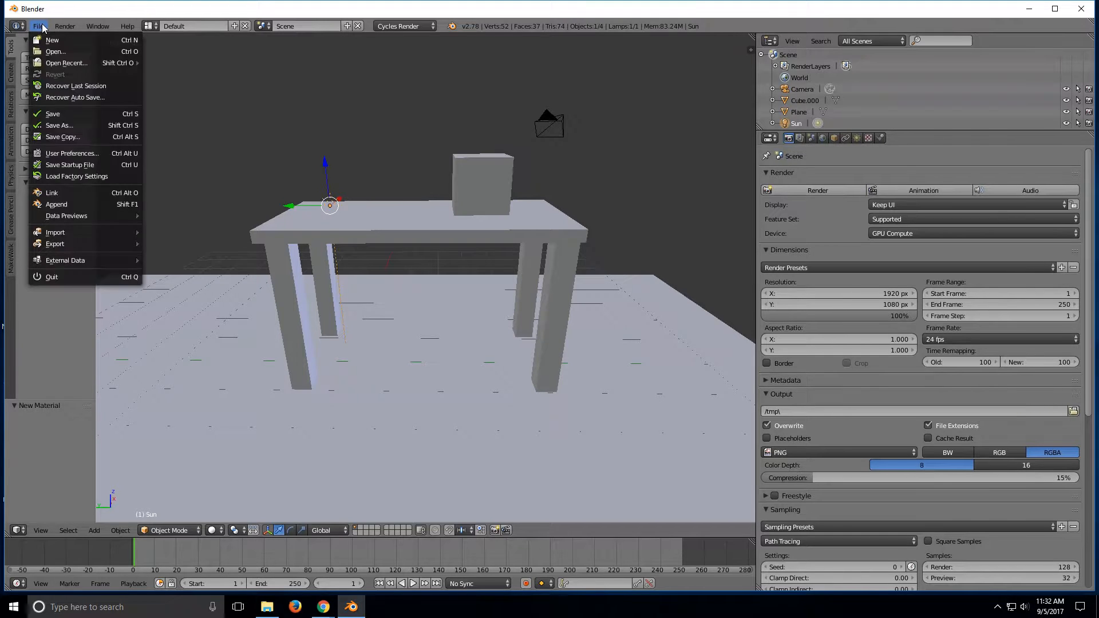
{"action": "mouse_move", "coordinate": [62, 219]}
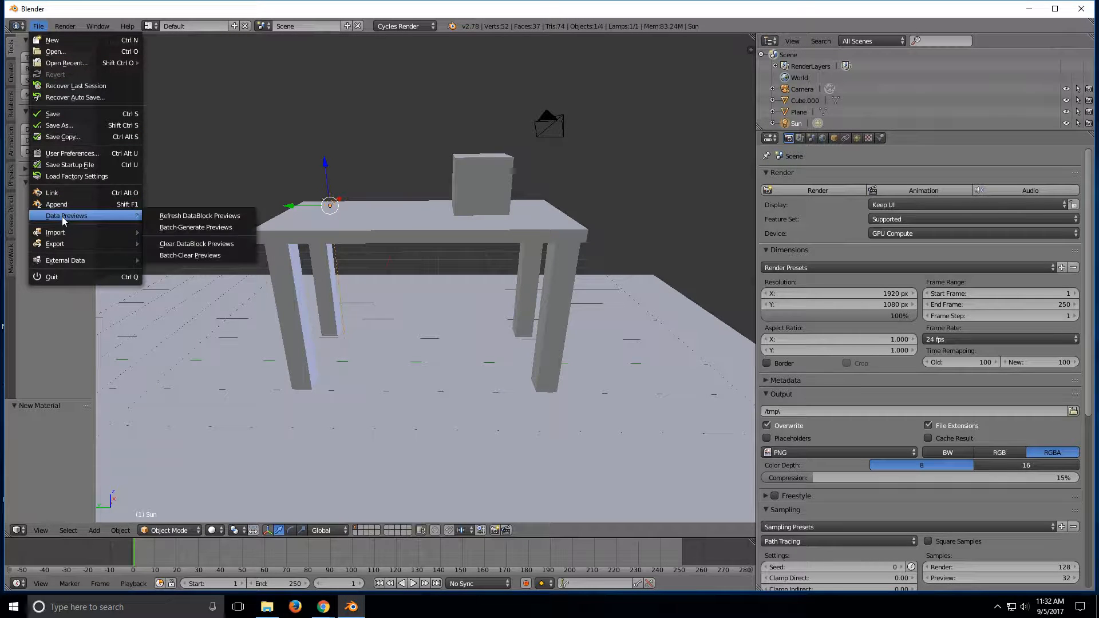
{"action": "mouse_move", "coordinate": [64, 265]}
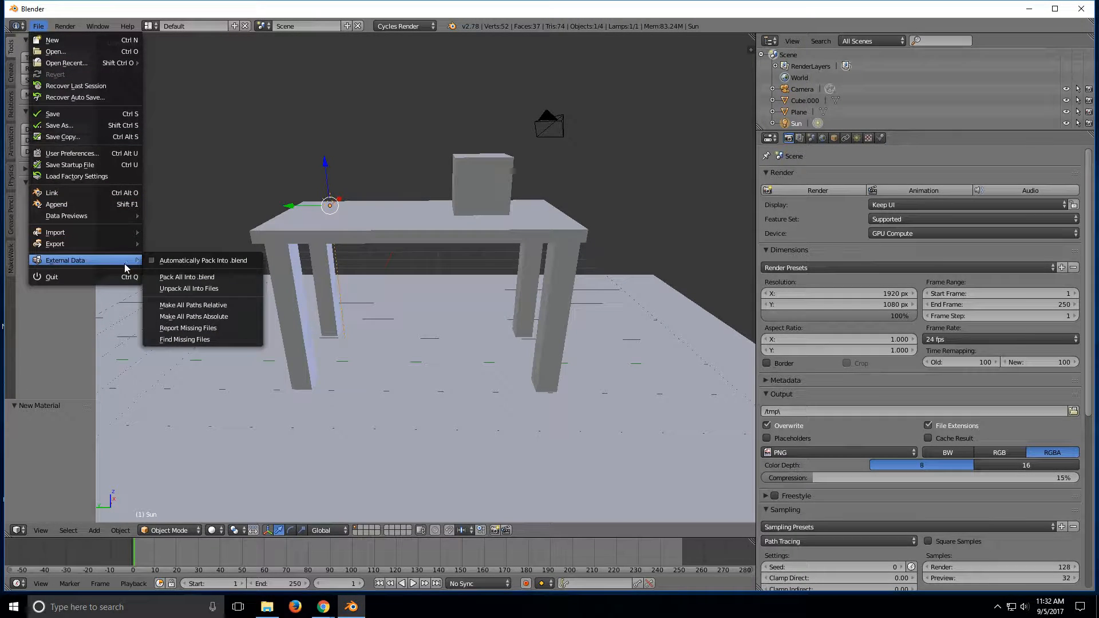
{"action": "left_click", "coordinate": [100, 154]}
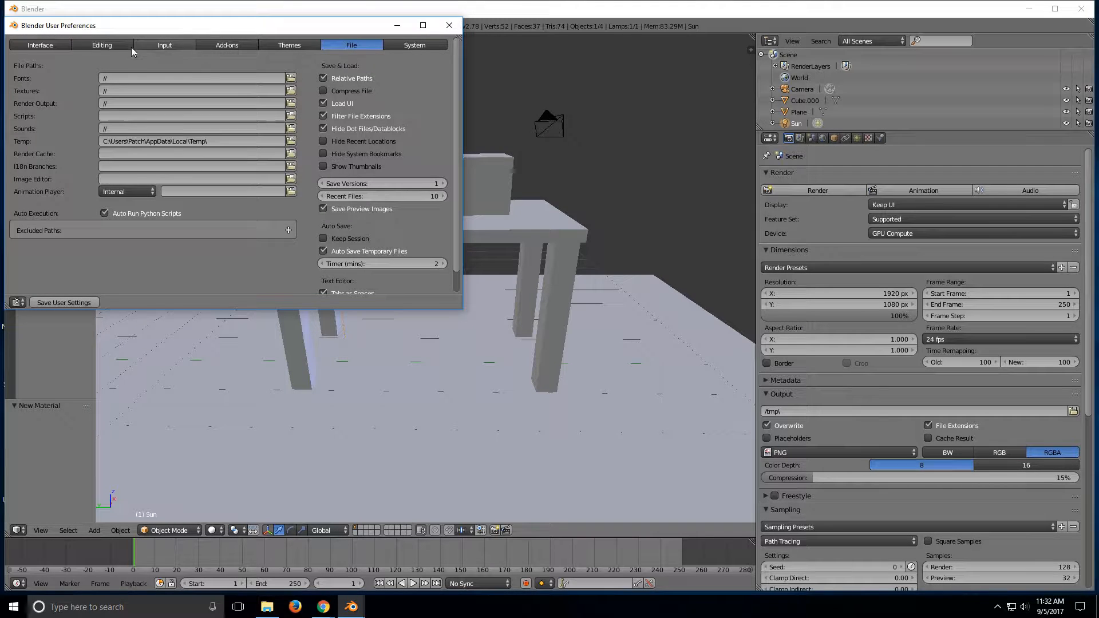
{"action": "left_click", "coordinate": [400, 46]}
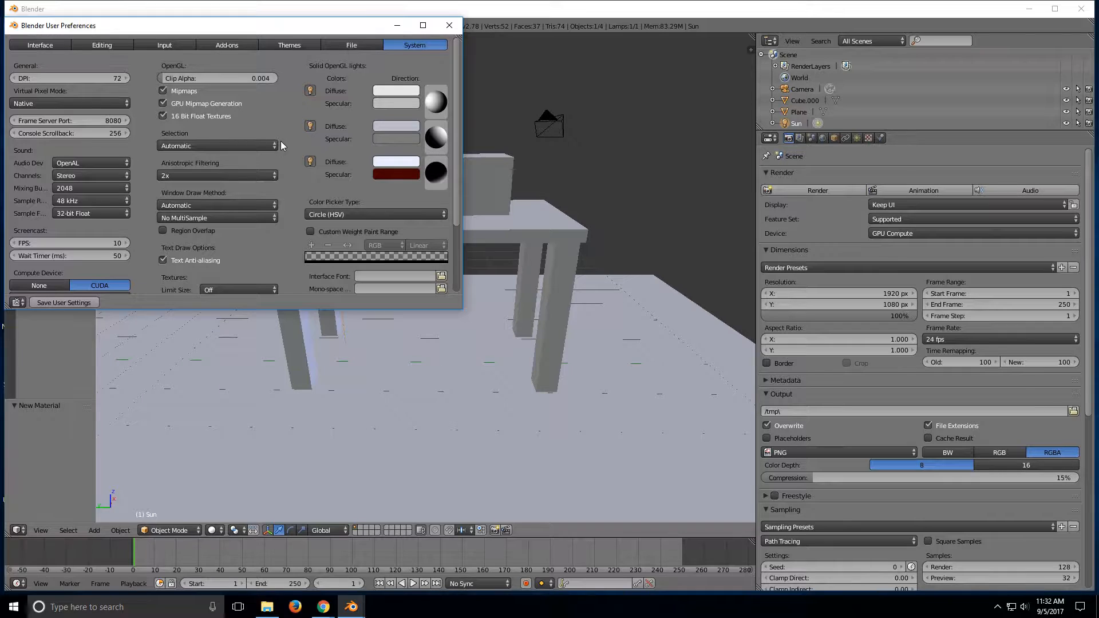
{"action": "left_click", "coordinate": [423, 25]}
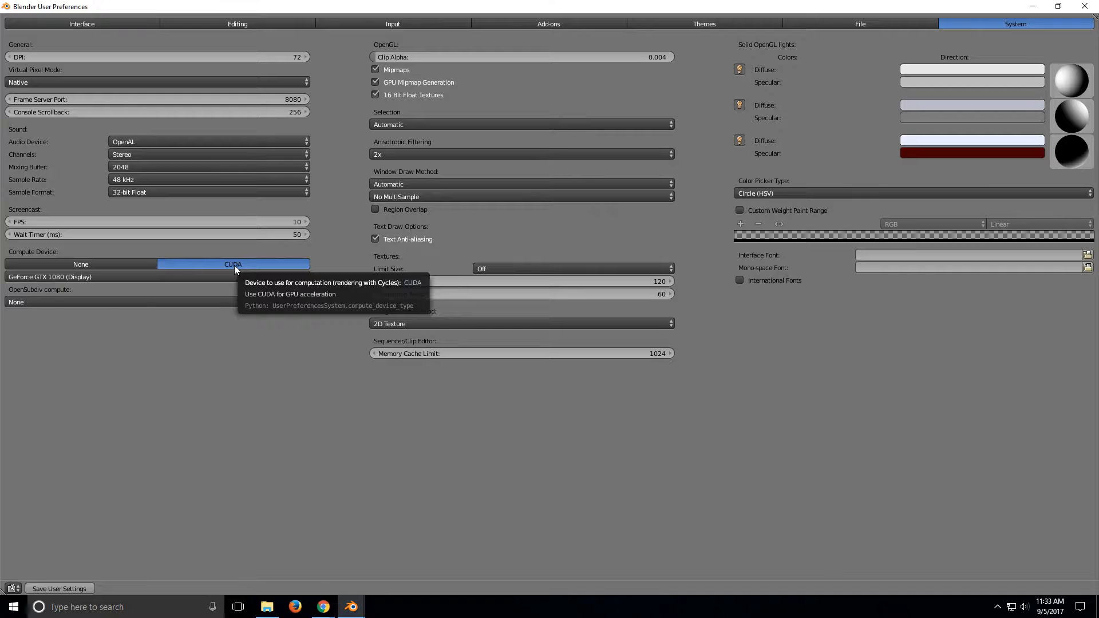
{"action": "left_click", "coordinate": [109, 277]}
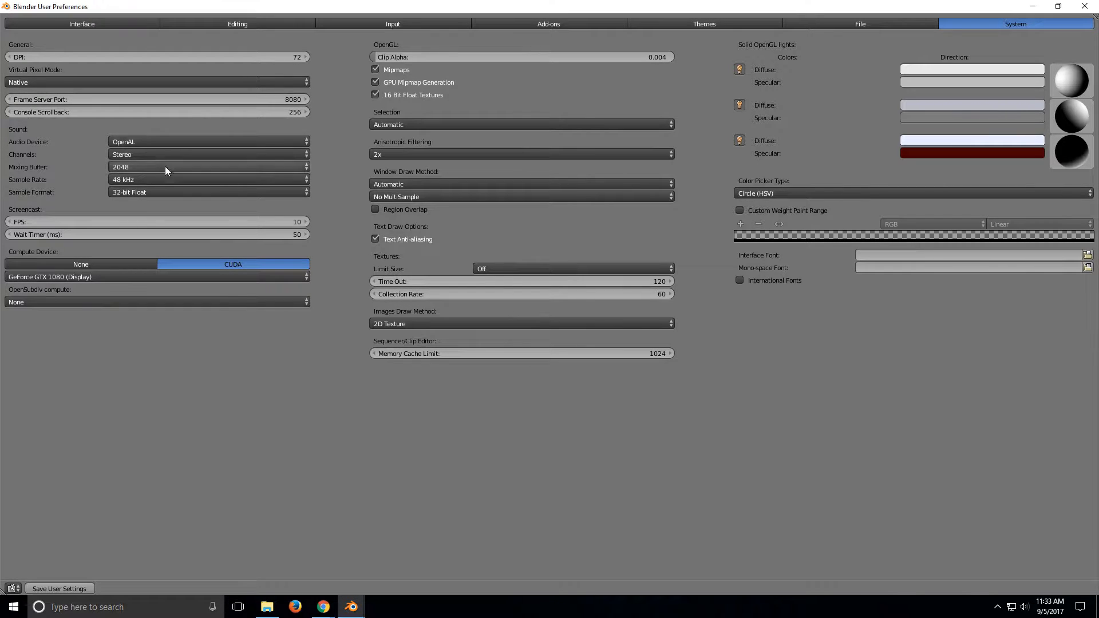
{"action": "left_click", "coordinate": [1085, 6]}
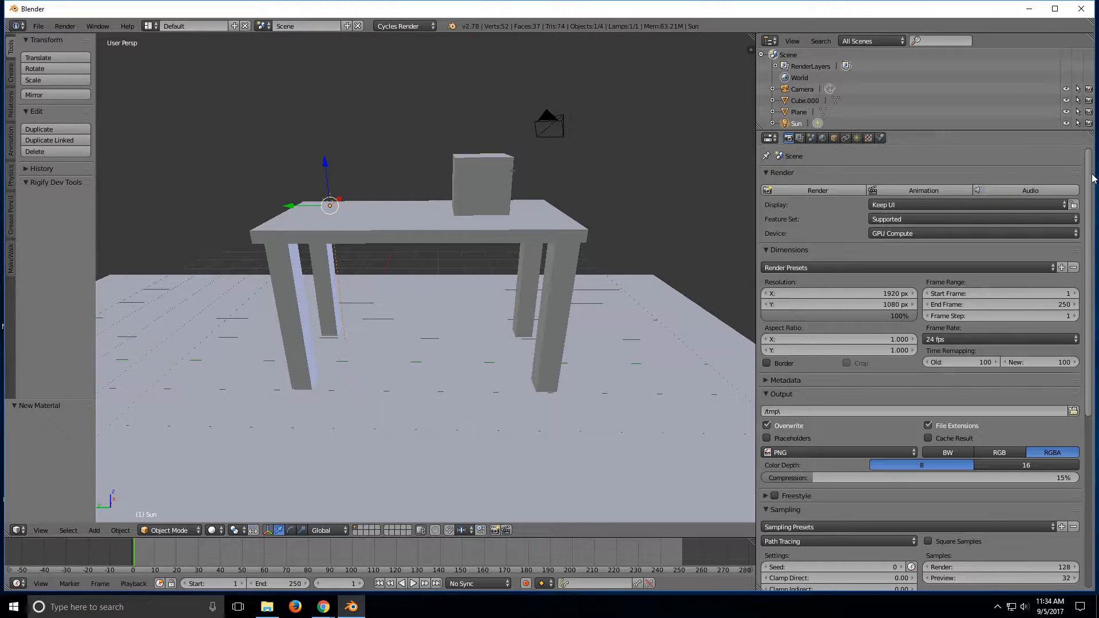
Step: Look over the render settings again and check the resolution scale under the render dimensions
{"action": "scroll", "coordinate": [1091, 179], "scroll_direction": "down", "scroll_amount": 8}
{"action": "scroll", "coordinate": [1090, 181], "scroll_direction": "up", "scroll_amount": 8}
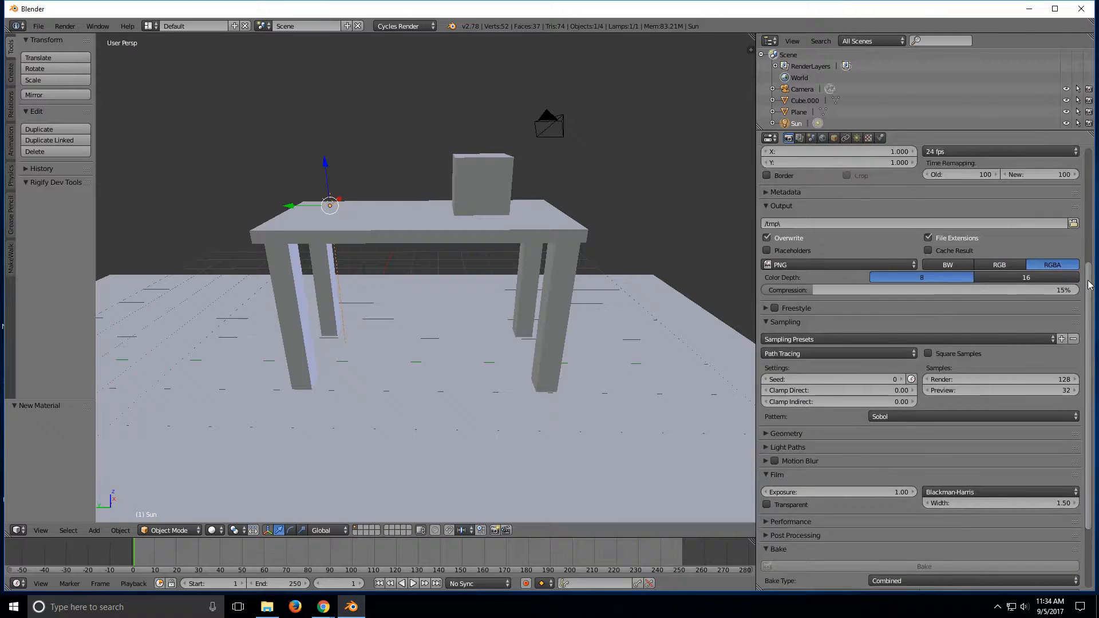
{"action": "left_click_drag", "start_coordinate": [1090, 178], "coordinate": [1091, 168]}
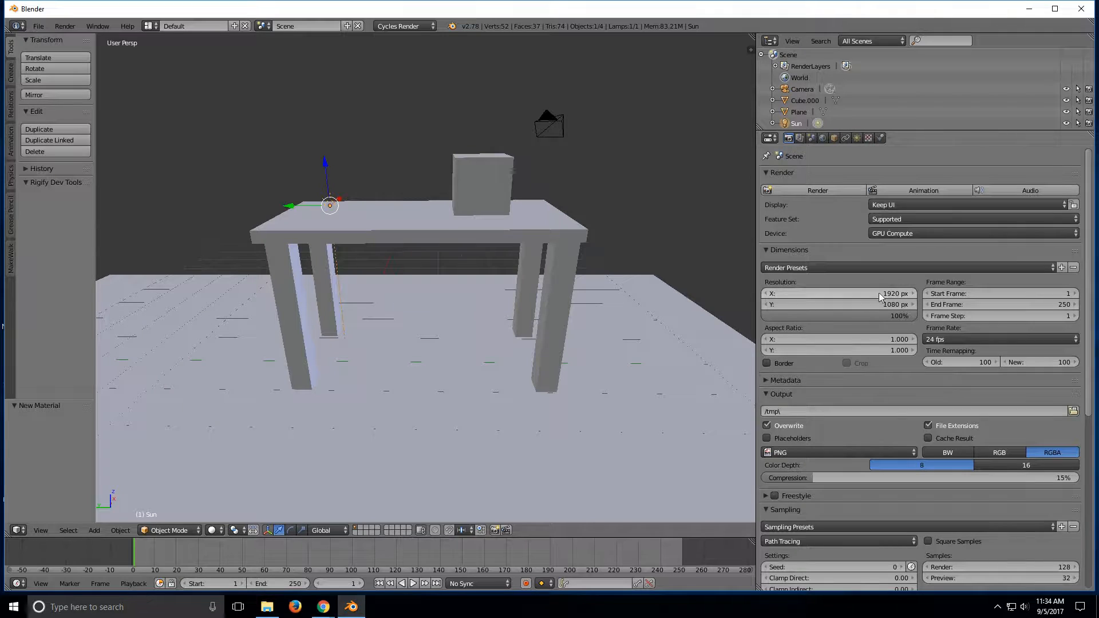
{"action": "left_click_drag", "start_coordinate": [890, 316], "coordinate": [918, 319]}
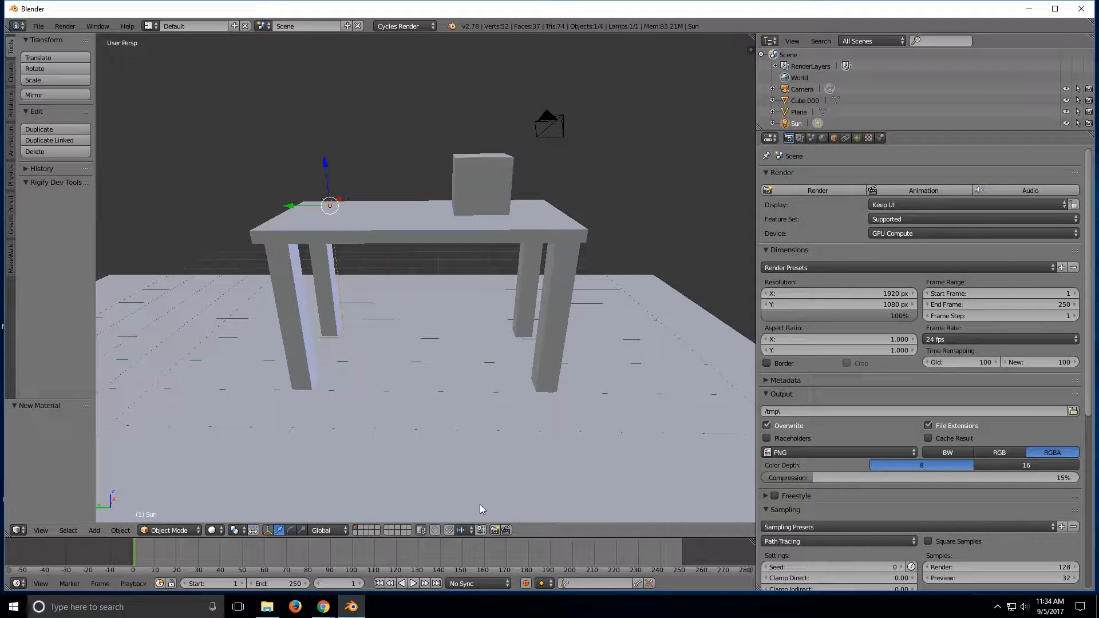
Step: Open Notepad and list the resolutions 1280 x 720, 1920 x 1080, 2556 x 1440 and 3840 x 2160 on separate lines
{"action": "key", "text": "super"}
{"action": "type", "text": "not"}
{"action": "key", "text": "Return"}
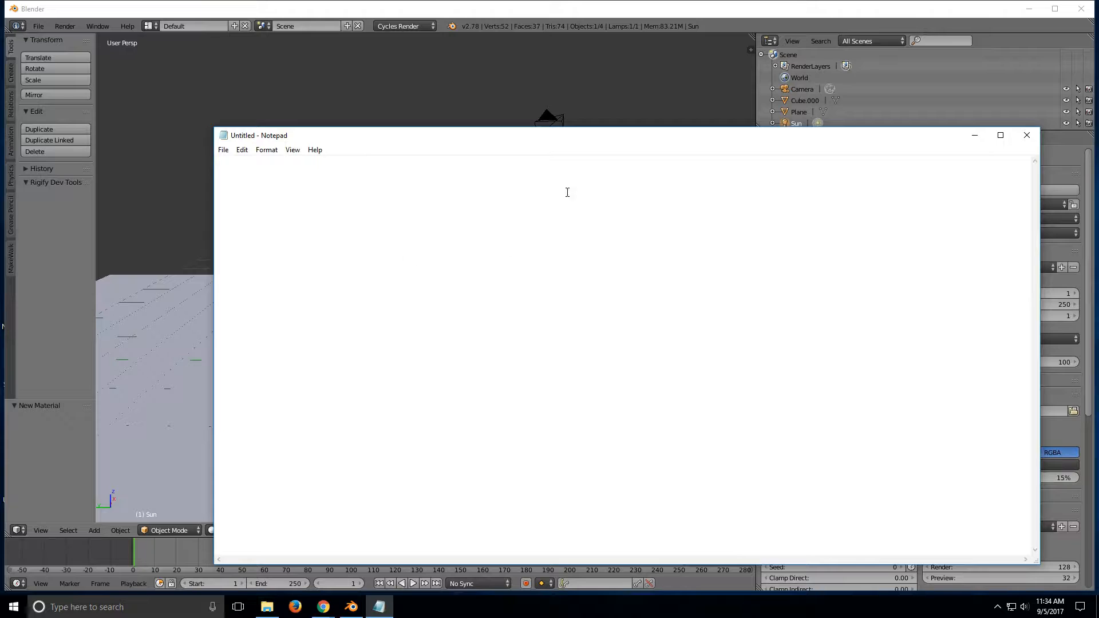
{"action": "left_click_drag", "start_coordinate": [787, 140], "coordinate": [785, 334]}
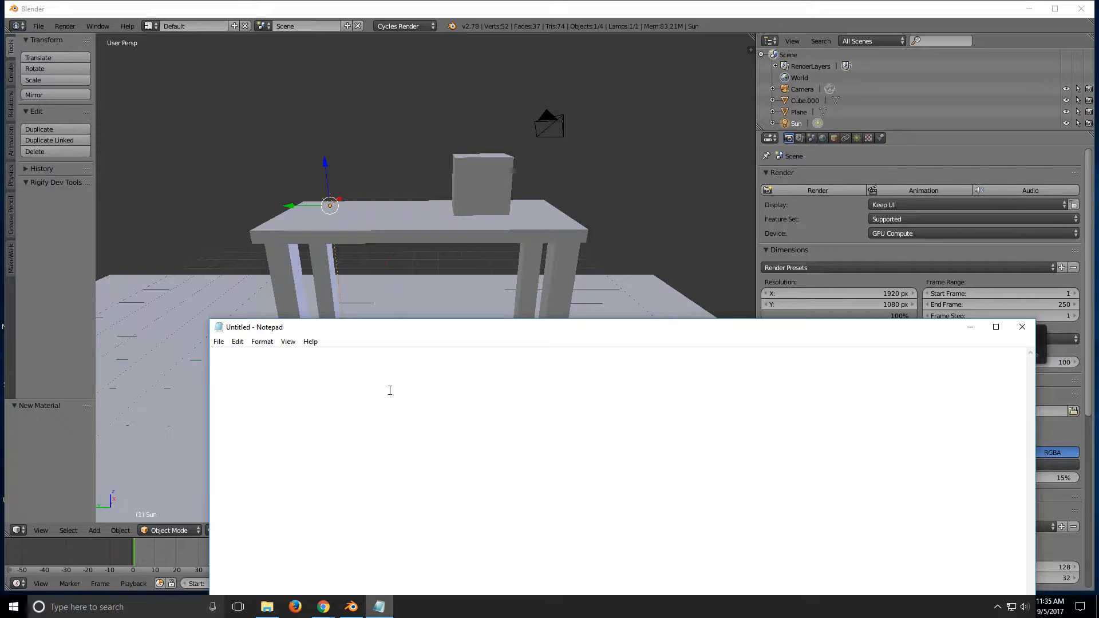
{"action": "type", "text": "1280 x 720"}
{"action": "type", "text": "1920"}
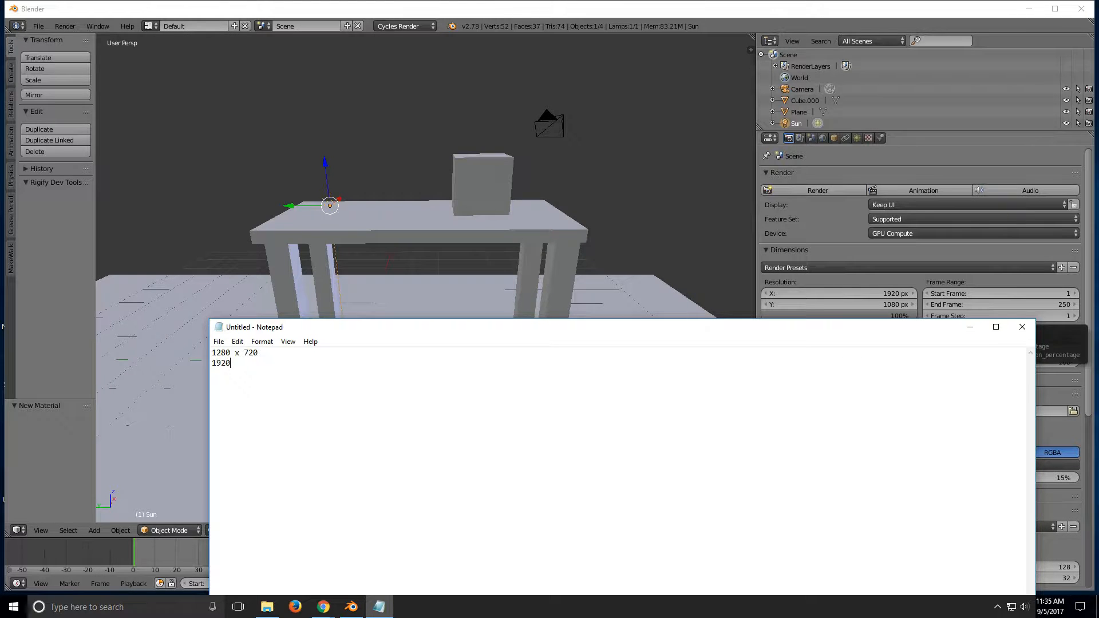
{"action": "type", "text": " x 1080"}
{"action": "key", "text": "Return"}
{"action": "type", "text": "2556 x 1440"}
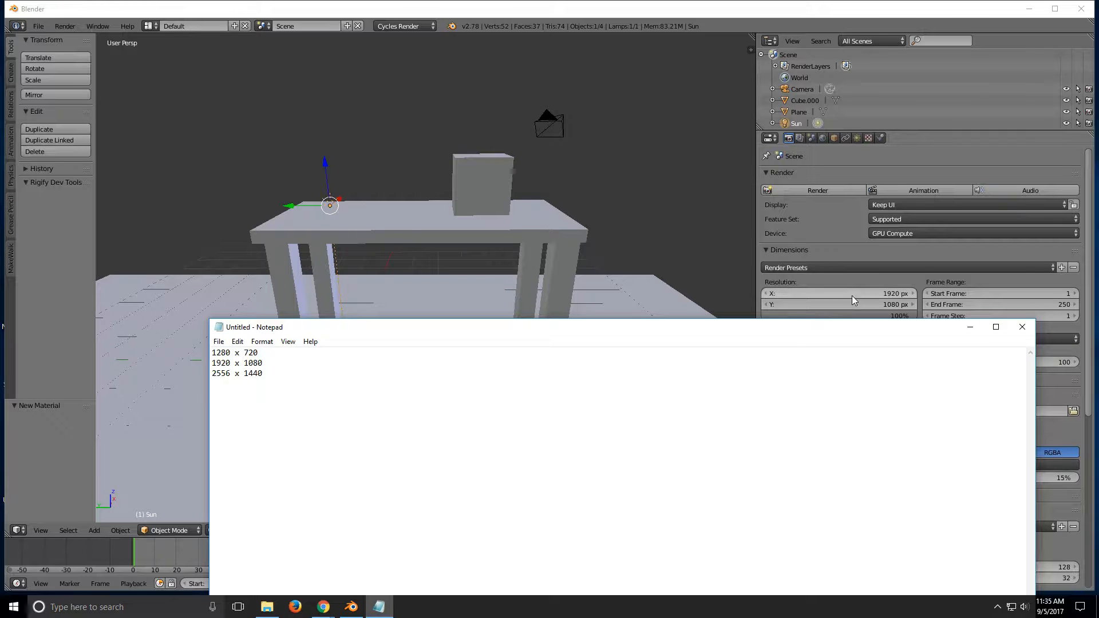
{"action": "type", "text": "384"}
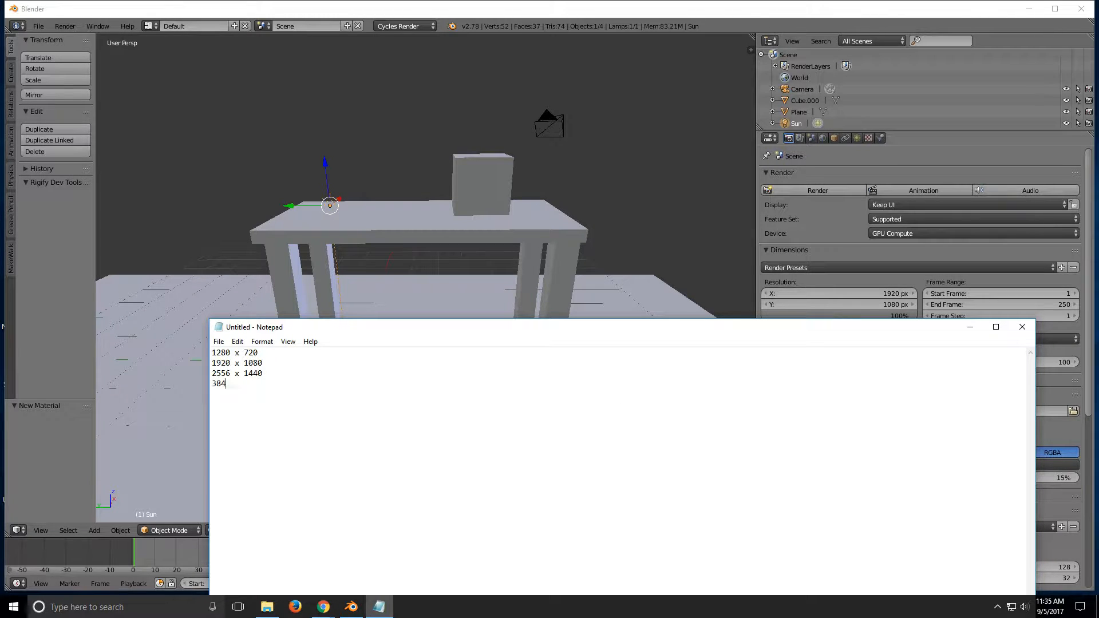
{"action": "type", "text": "0 x 2160"}
Step: Switch to Chrome, search the web for "8k resolution" and look up its pixel dimensions
{"action": "left_click", "coordinate": [324, 607]}
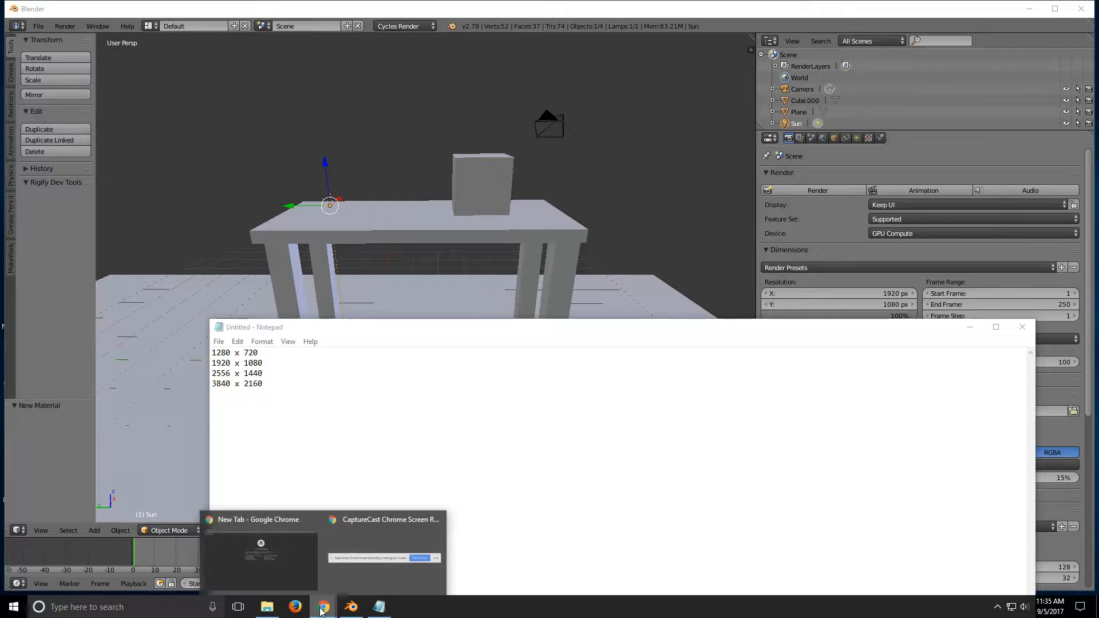
{"action": "left_click", "coordinate": [288, 575]}
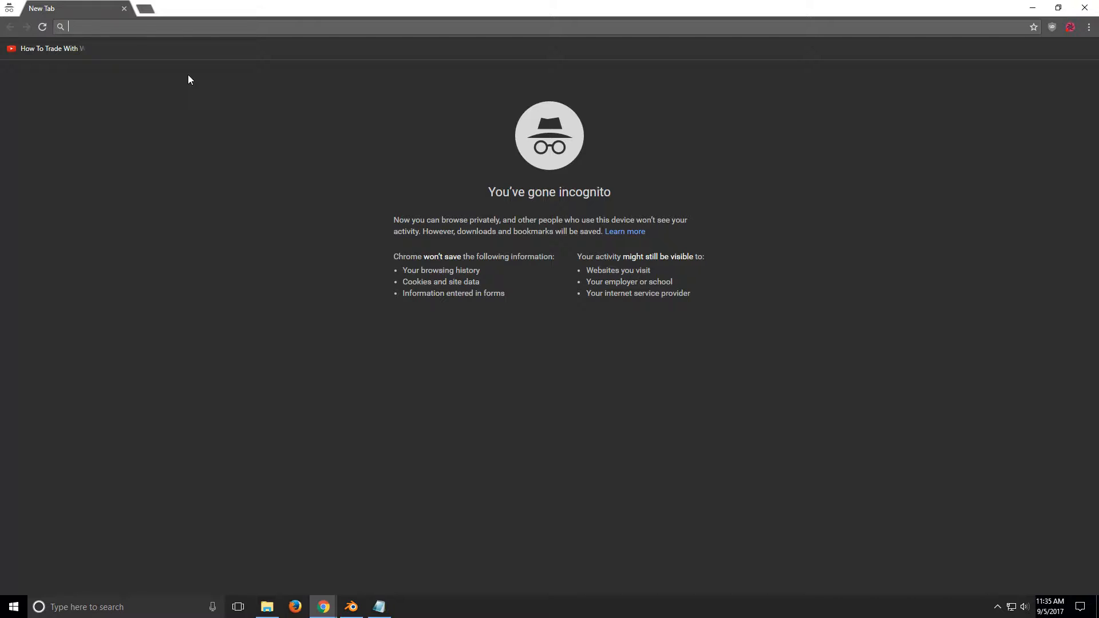
{"action": "type", "text": "8k"}
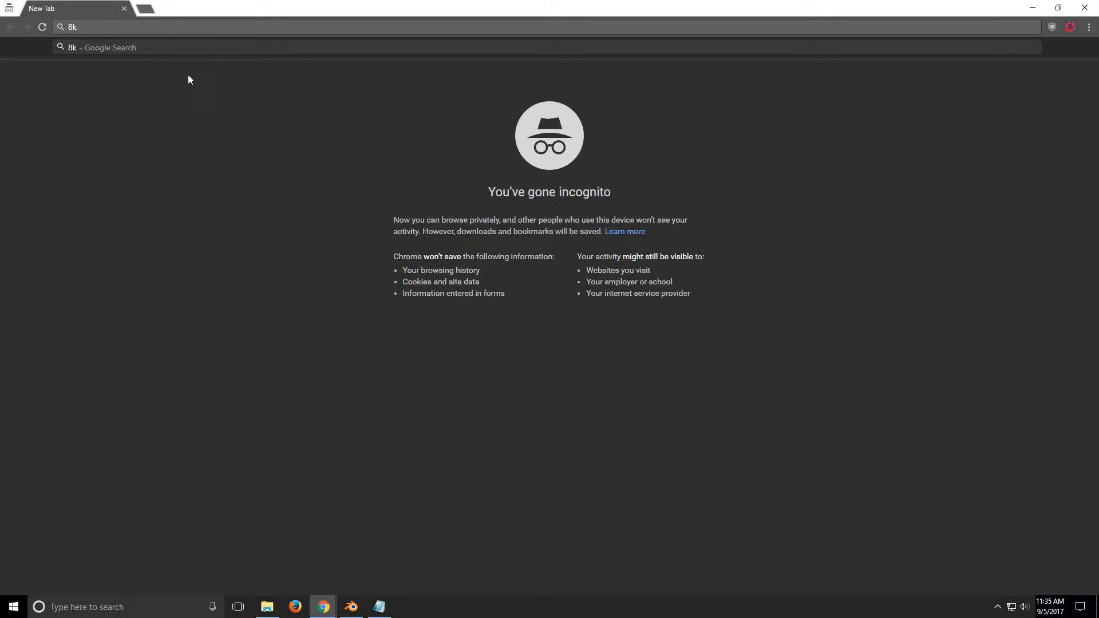
{"action": "type", "text": " resolution"}
{"action": "key", "text": "Return"}
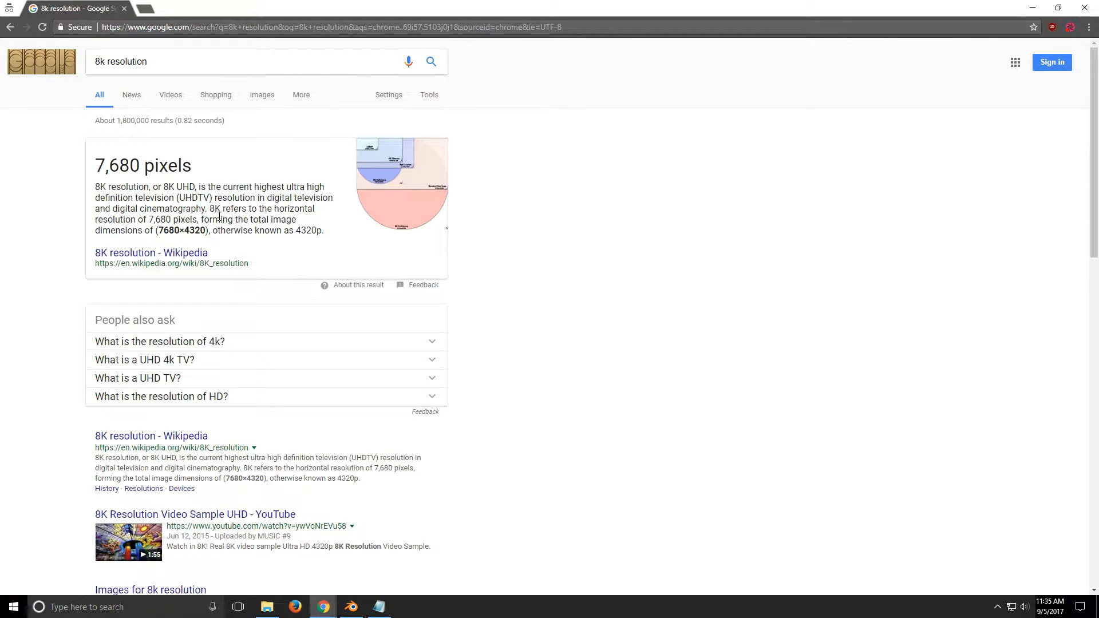
{"action": "left_click_drag", "start_coordinate": [159, 231], "coordinate": [174, 231]}
Step: Add 7680 x 4320 to the resolution list in Notepad and close the browser tab with the search results
{"action": "left_click", "coordinate": [378, 606]}
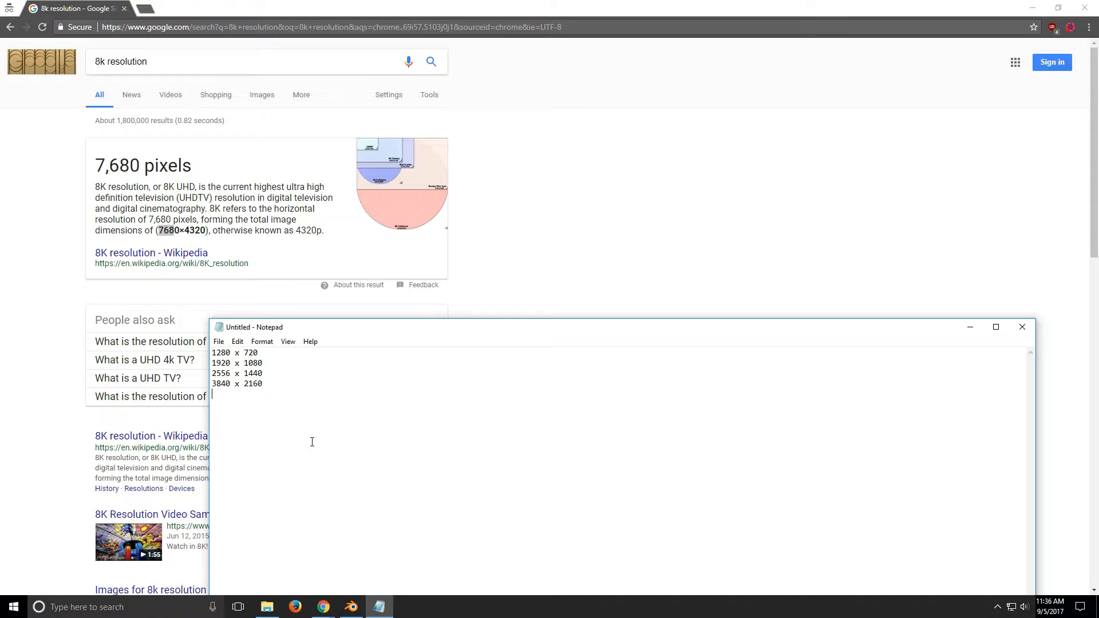
{"action": "type", "text": "7680 x 4320"}
{"action": "left_click", "coordinate": [146, 9]}
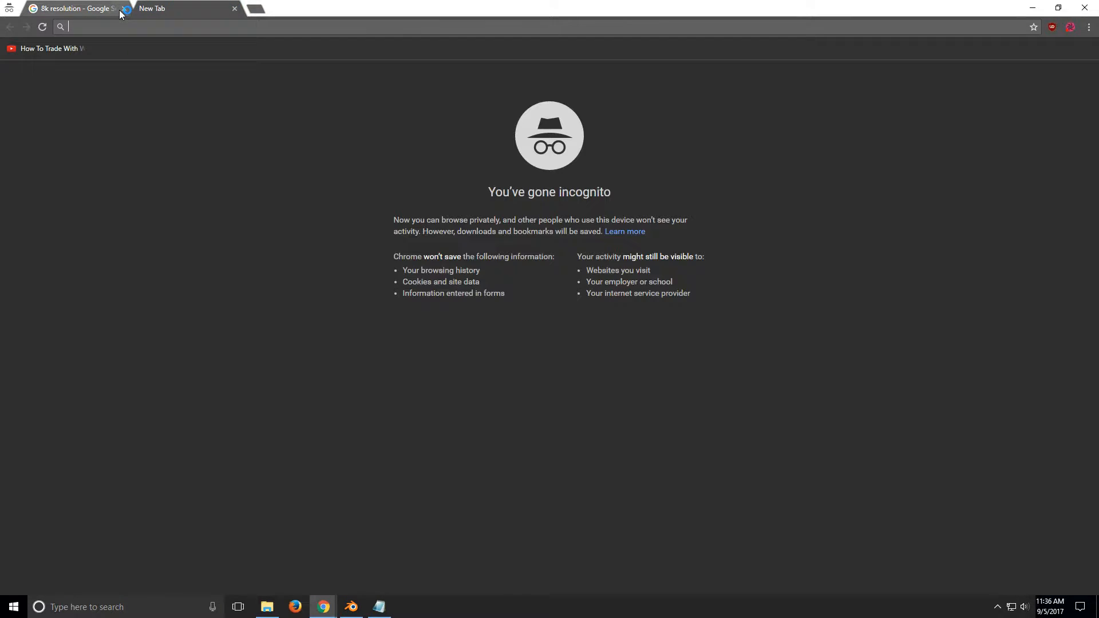
{"action": "left_click", "coordinate": [125, 10]}
{"action": "left_click", "coordinate": [384, 609]}
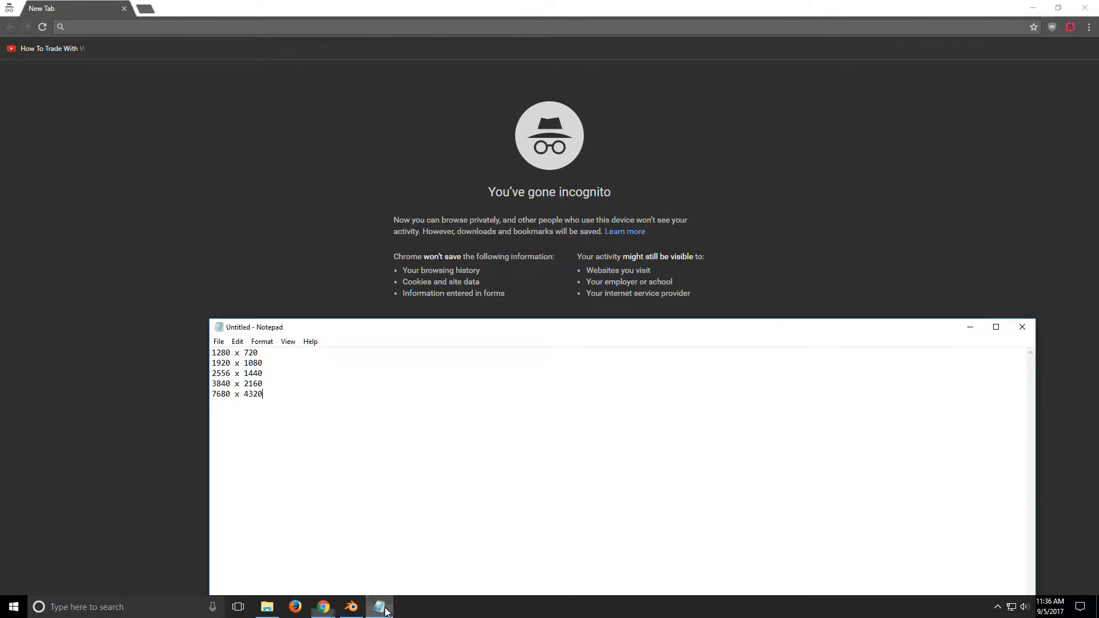
Step: Change the width of the 3840 x 2160 entry in the resolution list to 4096
{"action": "left_click_drag", "start_coordinate": [269, 386], "coordinate": [189, 383]}
{"action": "left_click", "coordinate": [226, 384]}
{"action": "double_click", "coordinate": [257, 383]}
{"action": "left_click", "coordinate": [262, 384]}
{"action": "left_click", "coordinate": [262, 384]}
{"action": "left_click_drag", "start_coordinate": [262, 383], "coordinate": [200, 386]}
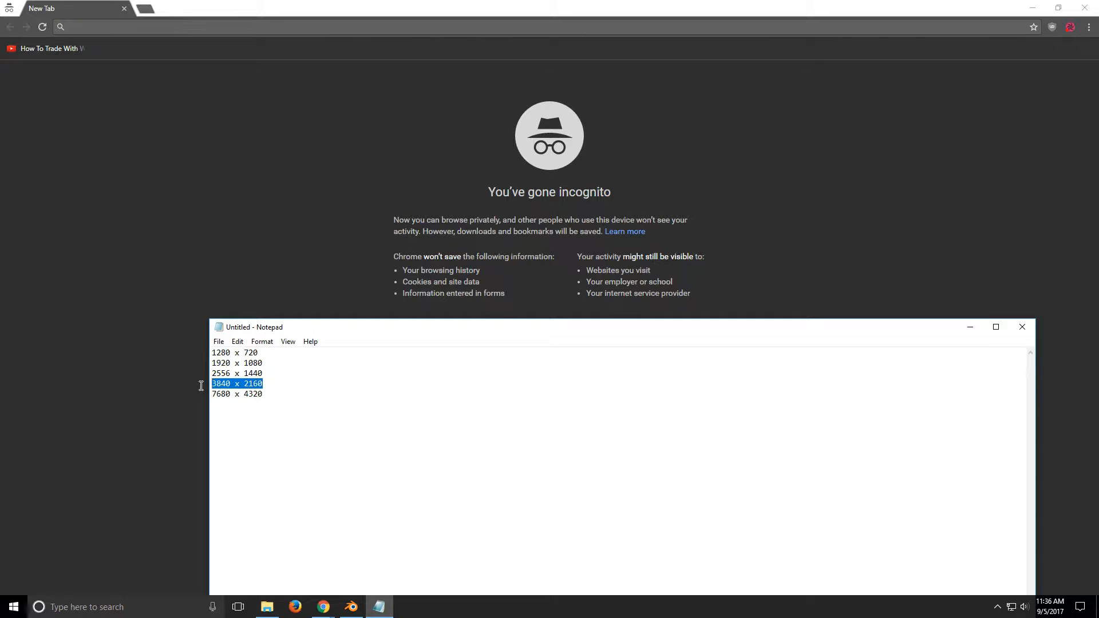
{"action": "left_click", "coordinate": [245, 384]}
{"action": "left_click_drag", "start_coordinate": [230, 386], "coordinate": [198, 388]}
{"action": "left_click", "coordinate": [245, 387]}
{"action": "type", "text": "4096"}
{"action": "left_click_drag", "start_coordinate": [212, 373], "coordinate": [275, 375]}
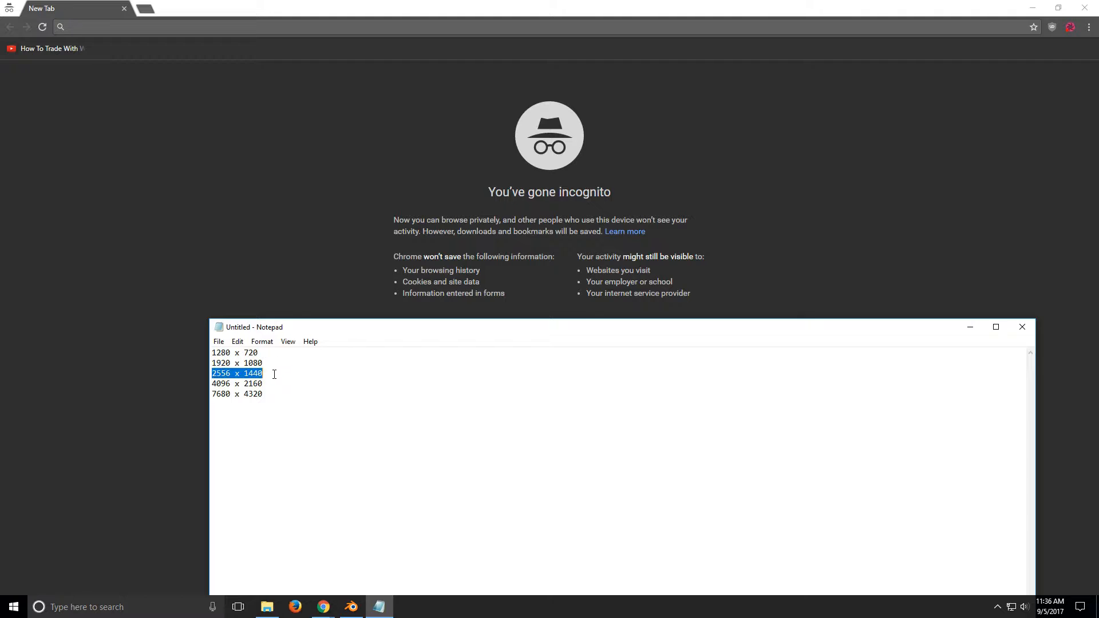
Step: Move the notes window higher and set the fourth resolution entry's width back to 3840
{"action": "left_click_drag", "start_coordinate": [659, 333], "coordinate": [608, 176]}
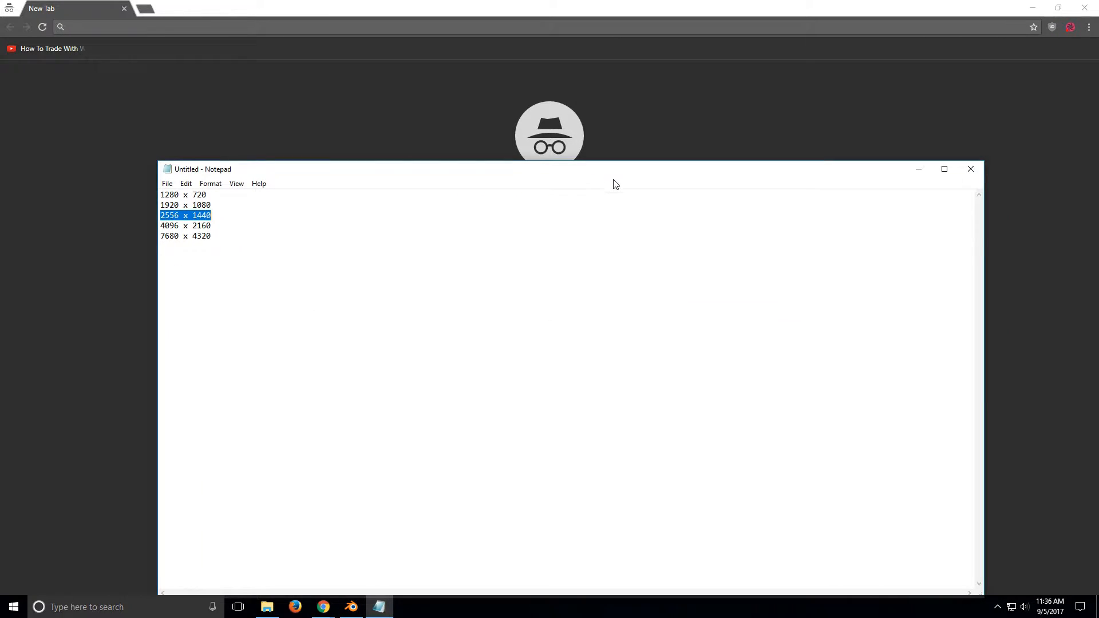
{"action": "left_click", "coordinate": [248, 223]}
{"action": "key", "text": "Home"}
{"action": "key", "text": "shift+Right"}
{"action": "key", "text": "shift+Right"}
{"action": "key", "text": "shift+Right"}
{"action": "key", "text": "shift+Right"}
{"action": "type", "text": "3840"}
{"action": "left_click", "coordinate": [213, 238]}
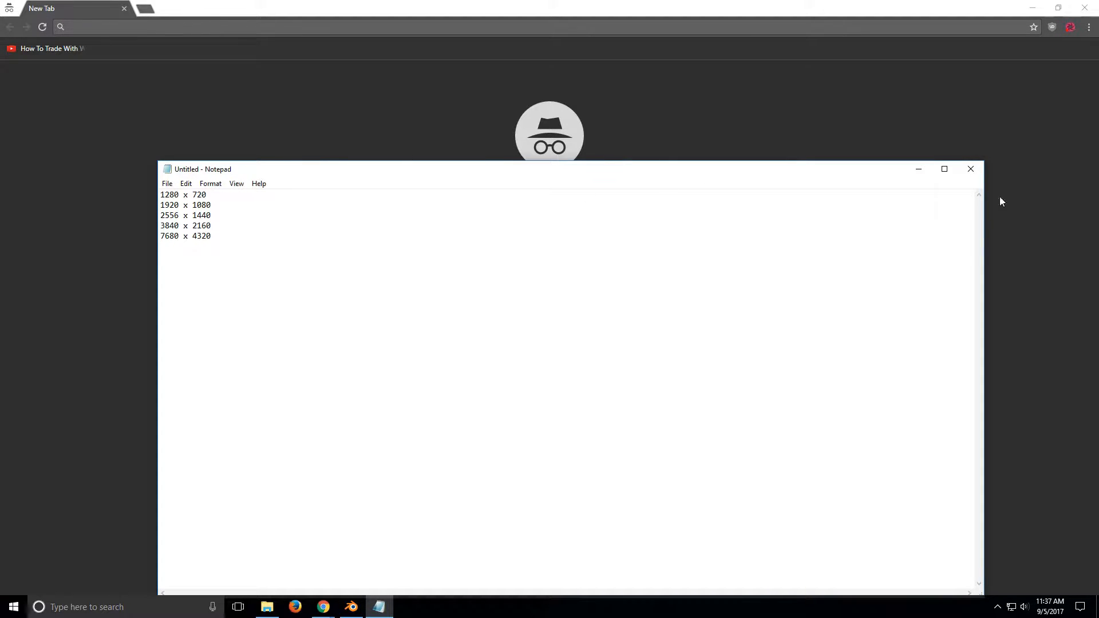
Step: Close the resolution notes without saving and minimize the browser to return to Blender
{"action": "left_click", "coordinate": [971, 168]}
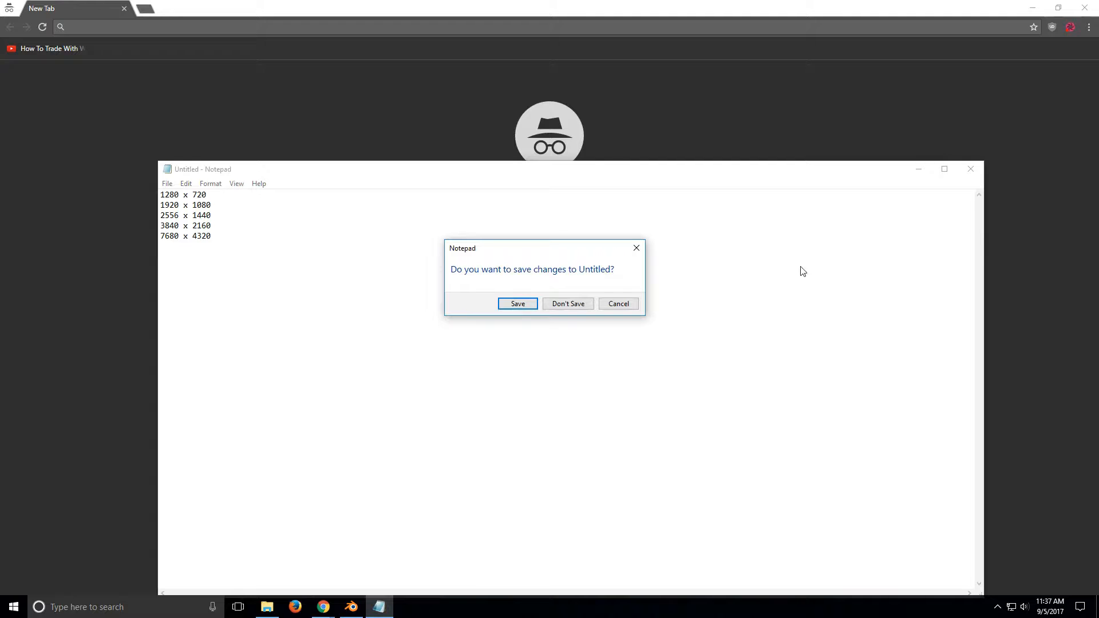
{"action": "left_click", "coordinate": [566, 301]}
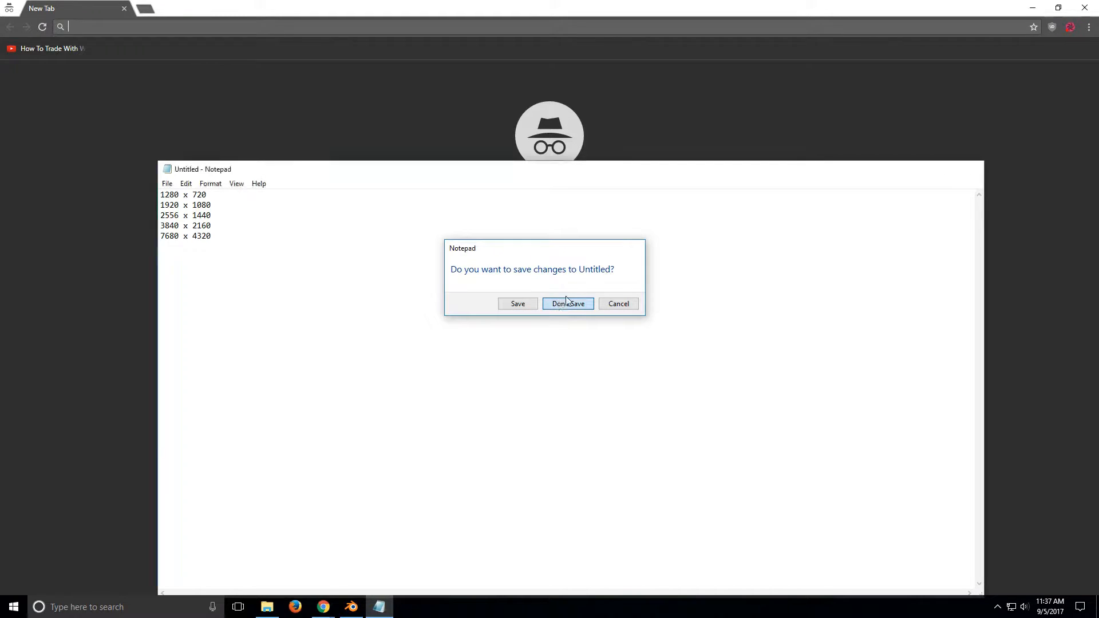
{"action": "left_click", "coordinate": [1033, 7]}
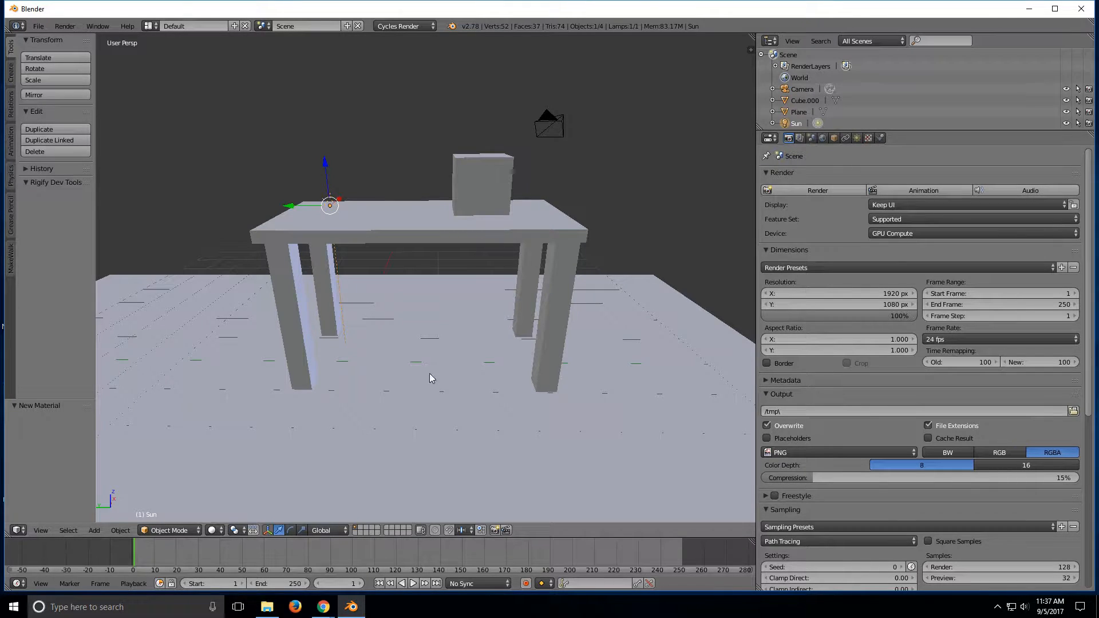
Step: Add a default cube mesh to the table scene at the 3D cursor
{"action": "scroll", "coordinate": [414, 364], "scroll_direction": "down", "scroll_amount": 2}
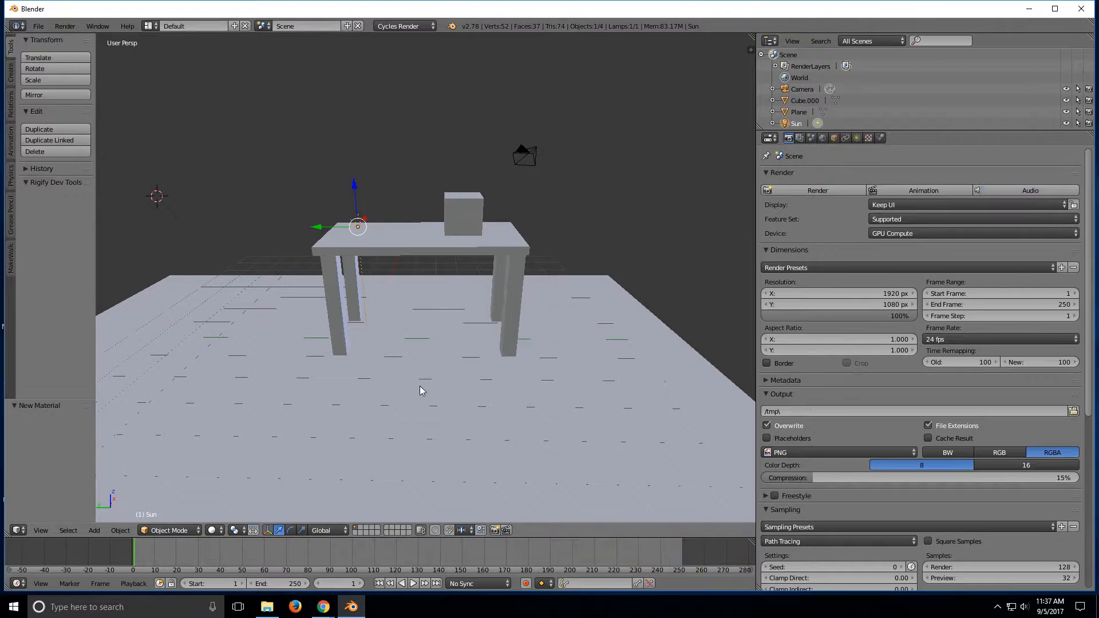
{"action": "key", "text": "shift+a"}
{"action": "mouse_move", "coordinate": [421, 389]}
{"action": "left_click", "coordinate": [457, 400]}
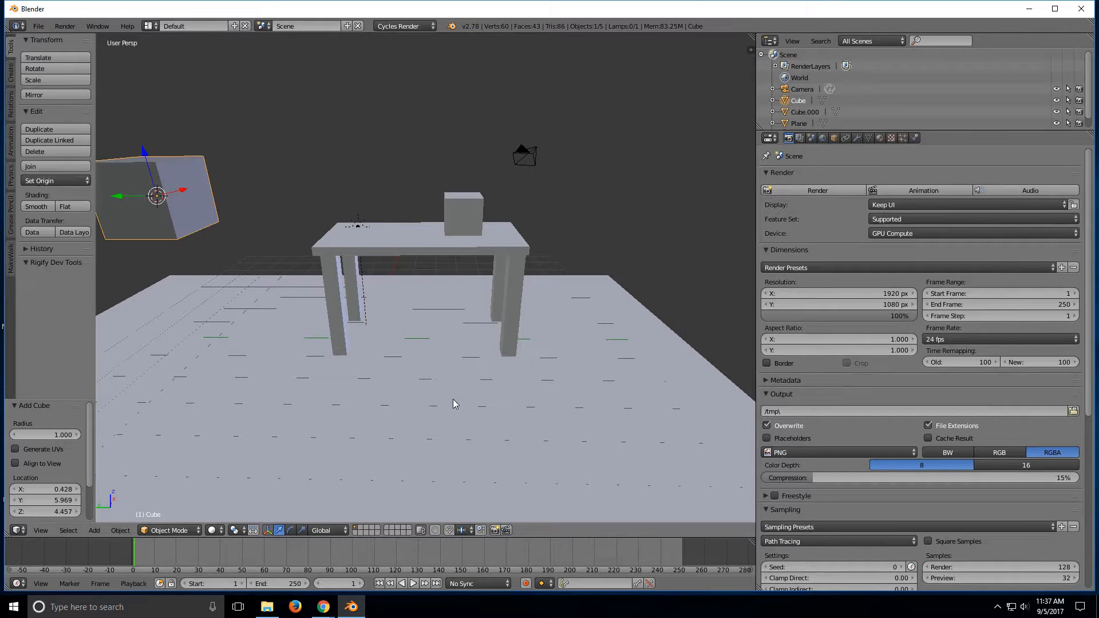
{"action": "scroll", "coordinate": [281, 293], "scroll_direction": "down", "scroll_amount": 4}
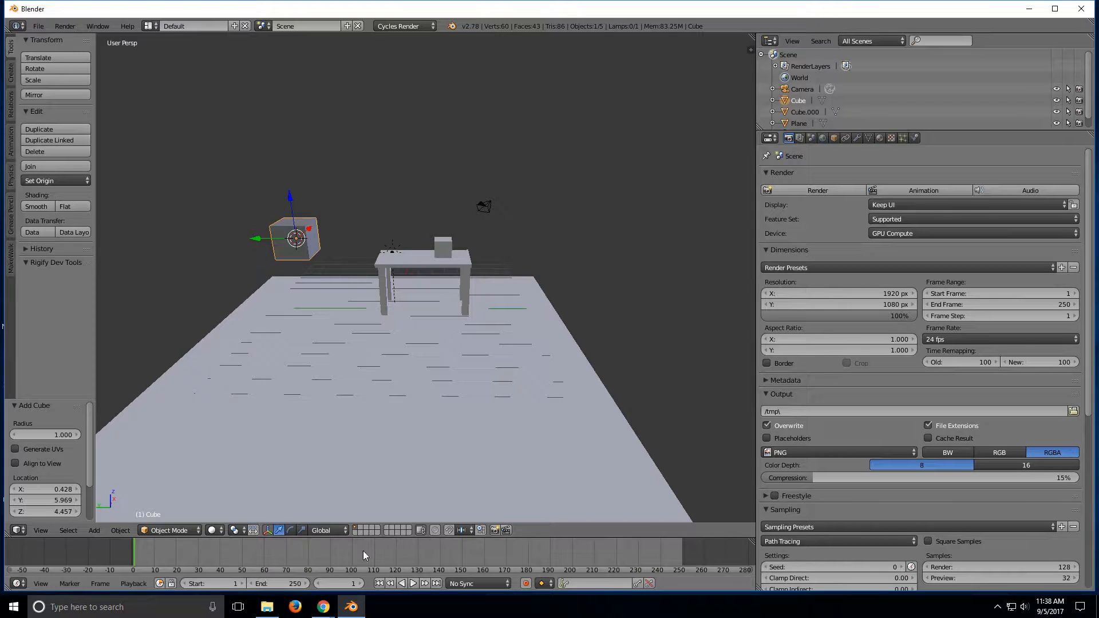
Step: Go to frame 100 and insert a LocRotScale keyframe for the new cube
{"action": "left_click", "coordinate": [351, 584]}
{"action": "type", "text": "100"}
{"action": "key", "text": "Return"}
{"action": "key", "text": "i"}
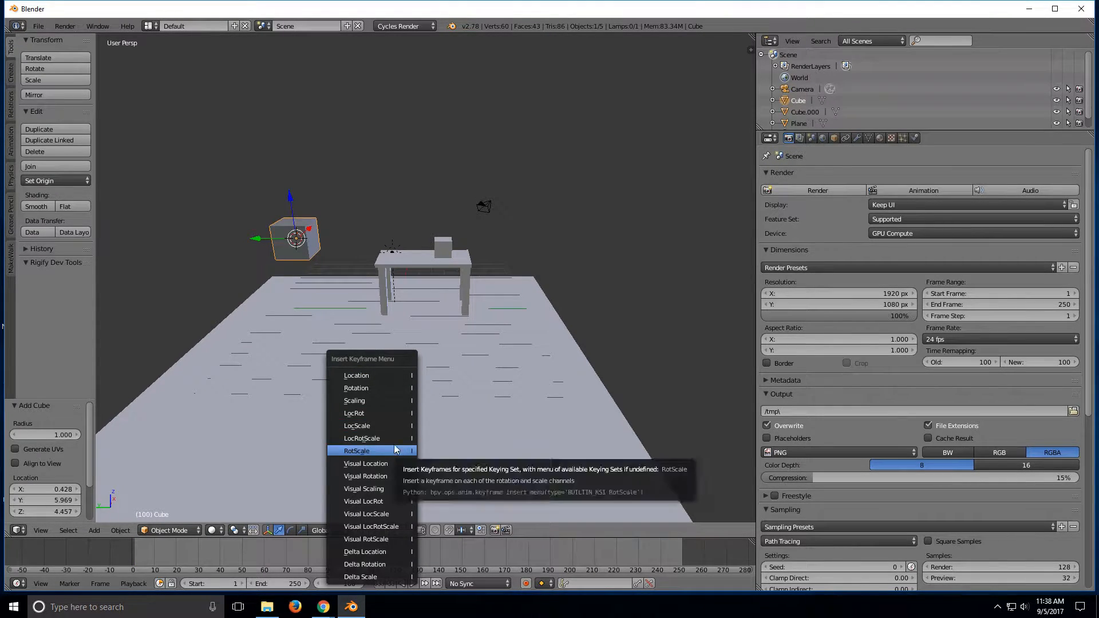
{"action": "left_click", "coordinate": [395, 438]}
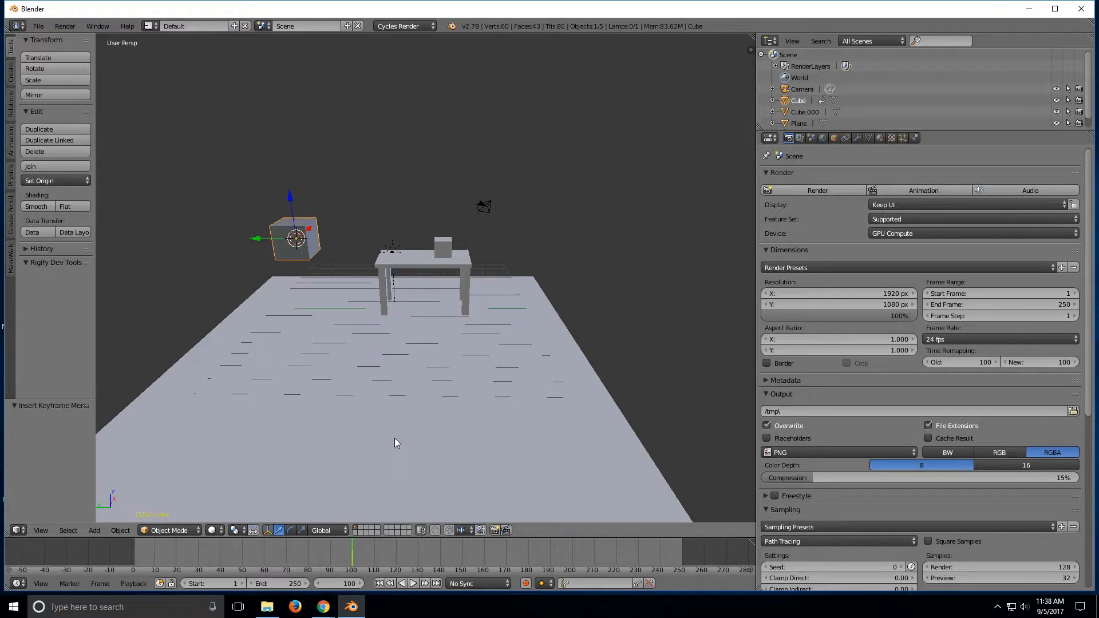
Step: On frame 1, move the cube about 13.9 units along negative Y, insert a LocRotScale keyframe and preview the animation
{"action": "left_click", "coordinate": [133, 554]}
{"action": "left_click_drag", "start_coordinate": [257, 241], "coordinate": [485, 256]}
{"action": "key", "text": "i"}
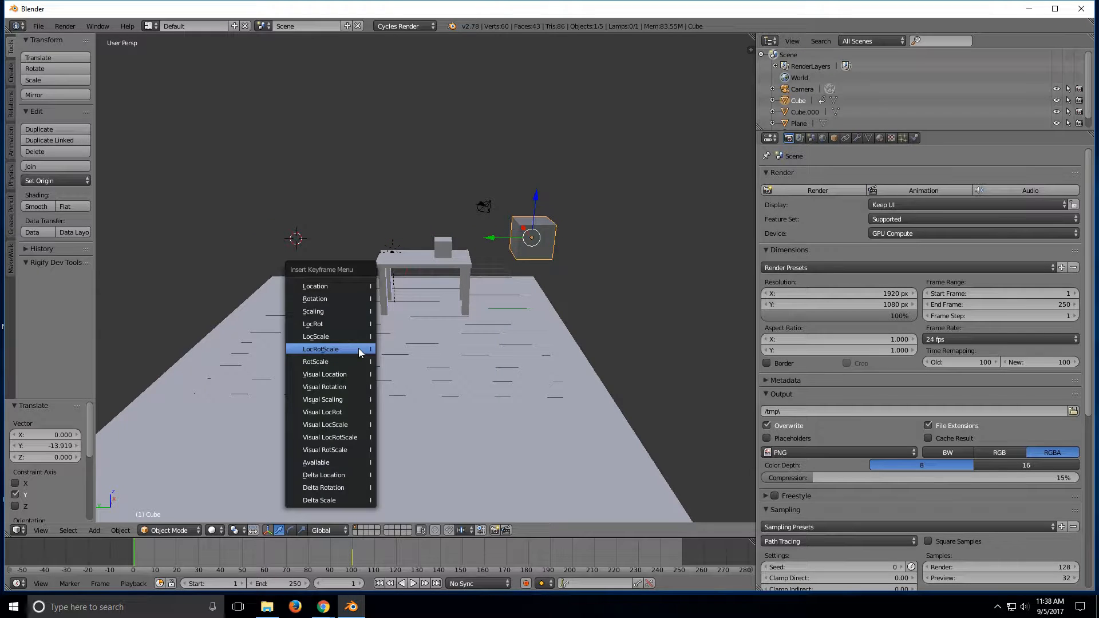
{"action": "left_click", "coordinate": [359, 348]}
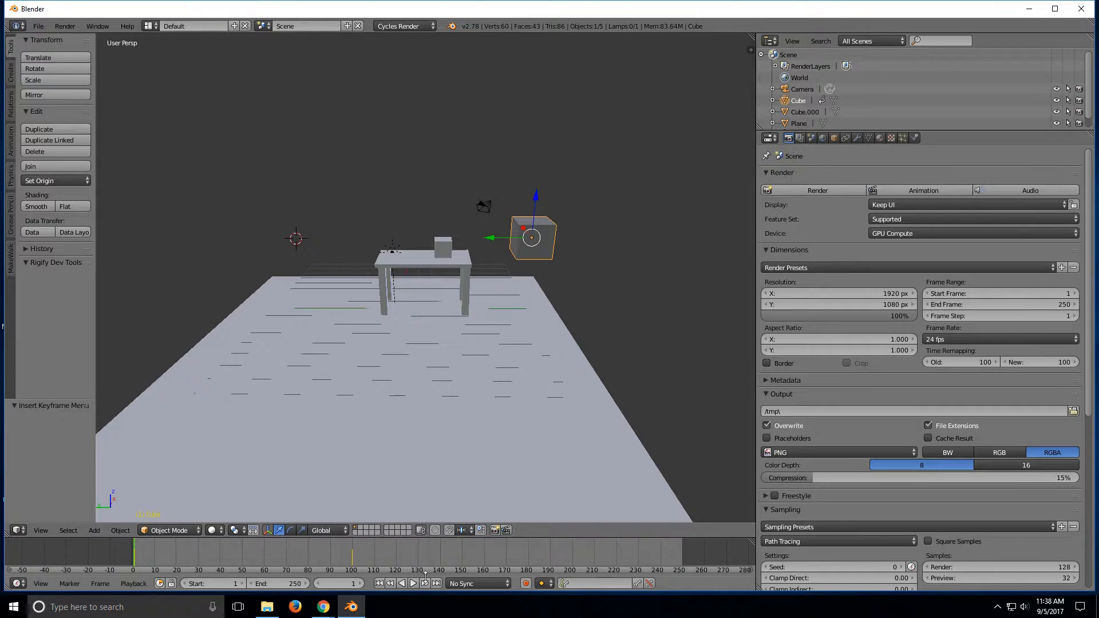
{"action": "left_click", "coordinate": [412, 583]}
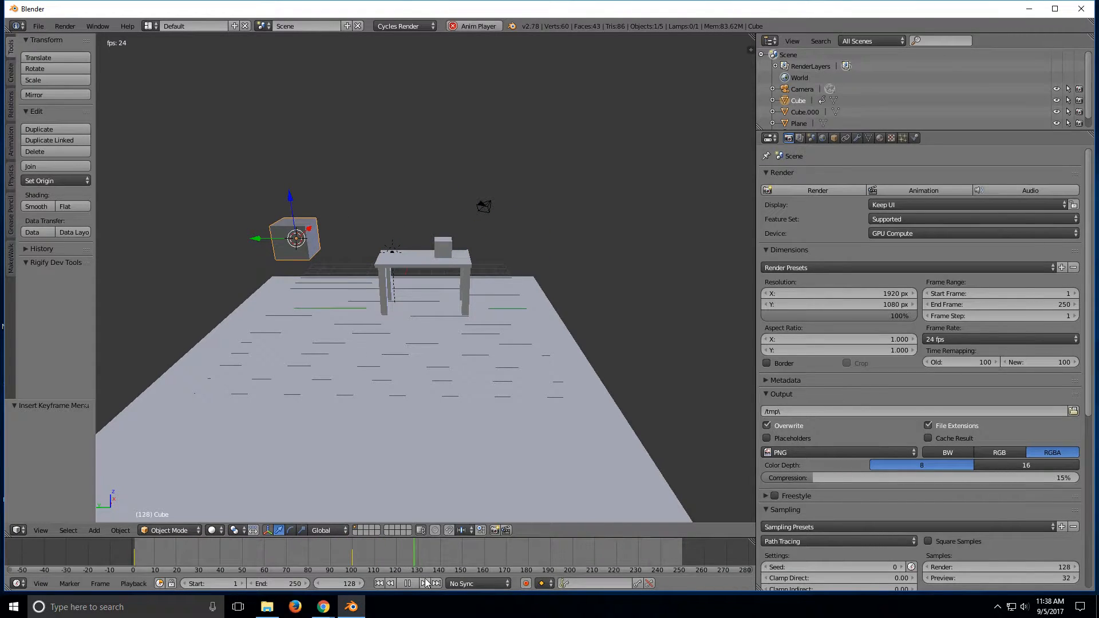
{"action": "left_click", "coordinate": [420, 583]}
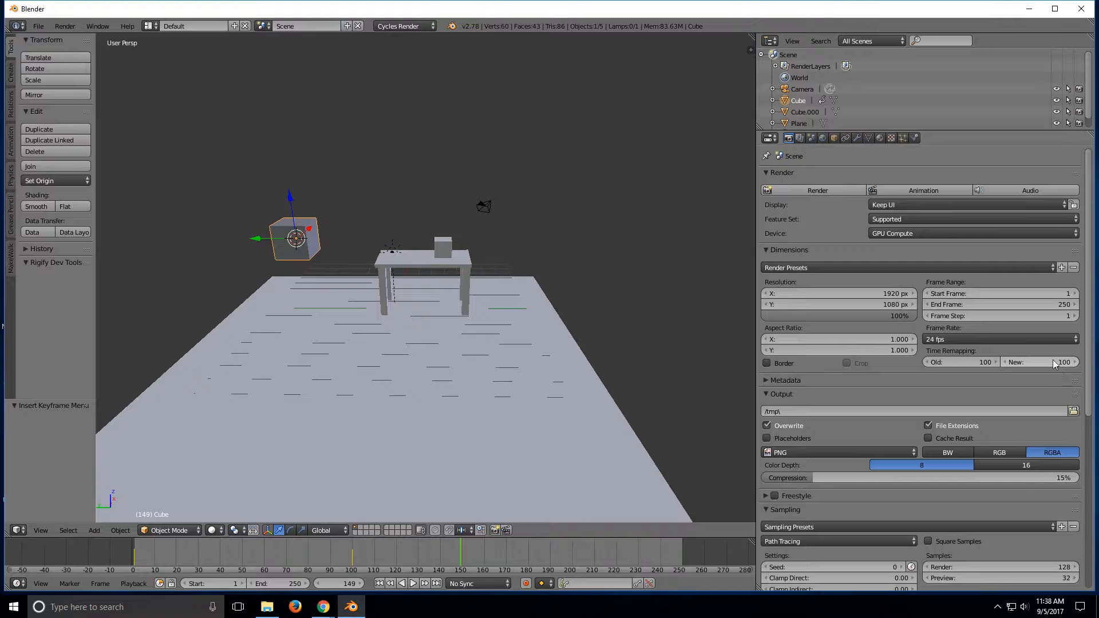
Step: Set the frame rate to 60 fps, then play the cube animation from frame 1 and stop it
{"action": "left_click", "coordinate": [967, 339]}
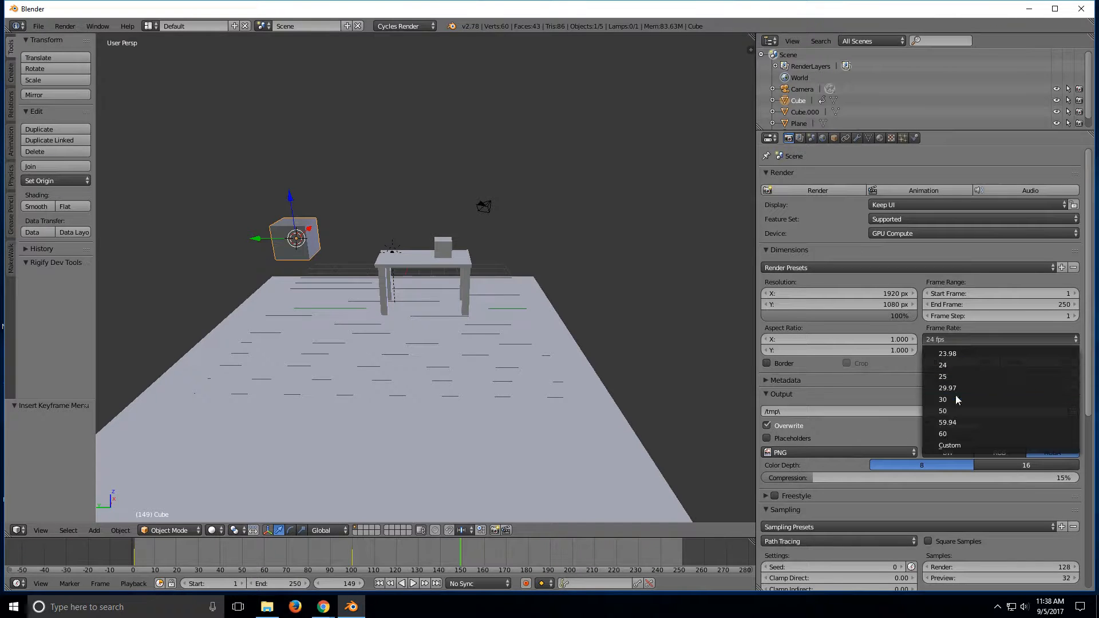
{"action": "left_click", "coordinate": [947, 434]}
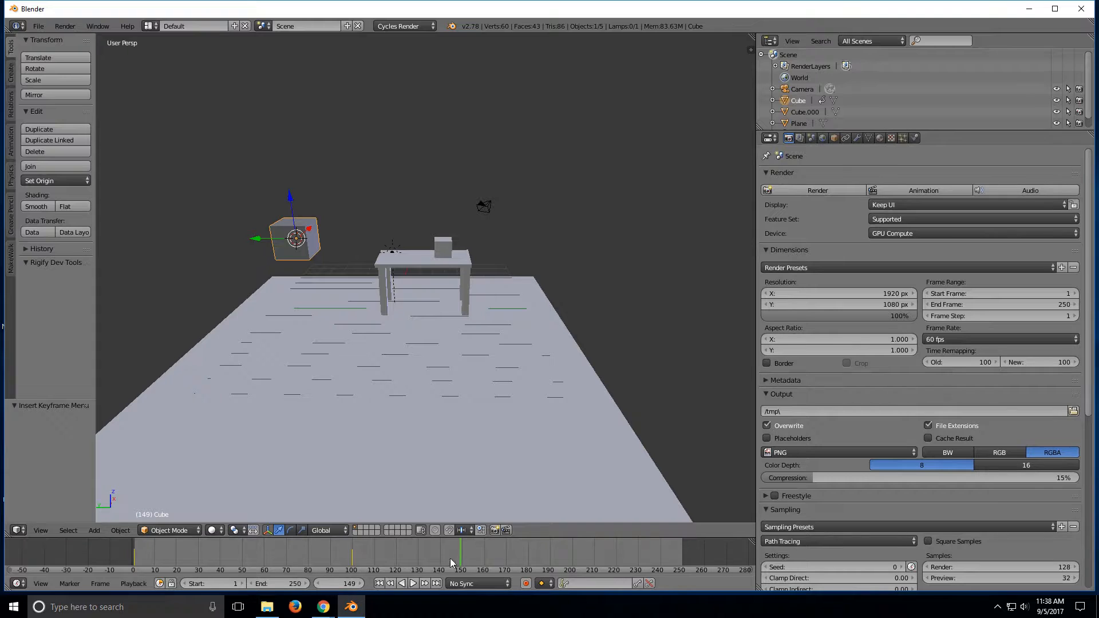
{"action": "left_click_drag", "start_coordinate": [462, 548], "coordinate": [135, 551]}
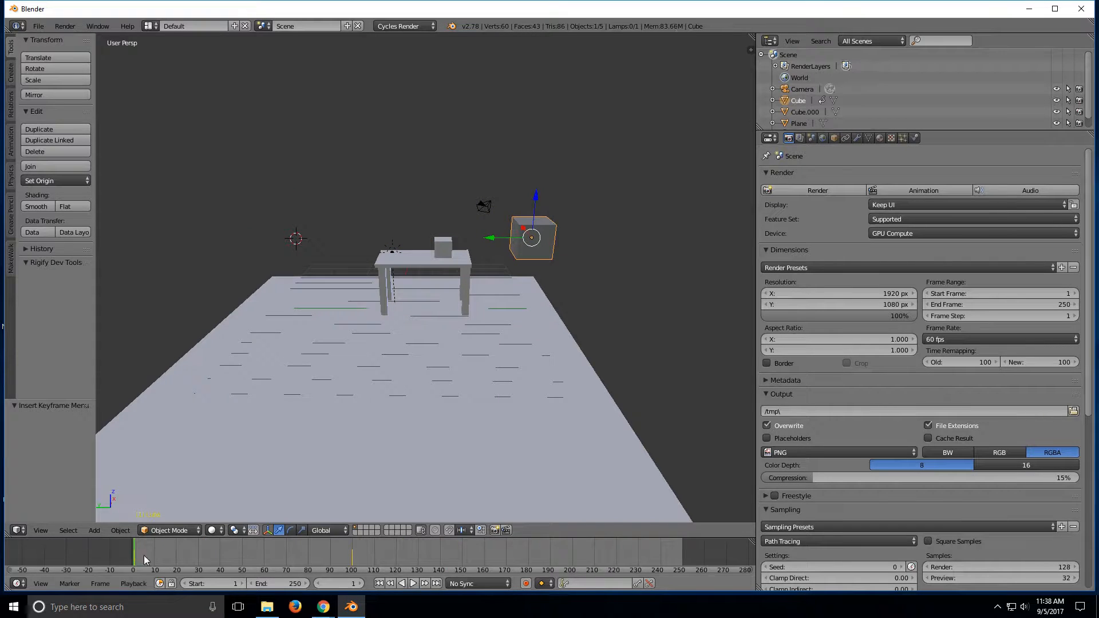
{"action": "left_click", "coordinate": [413, 583]}
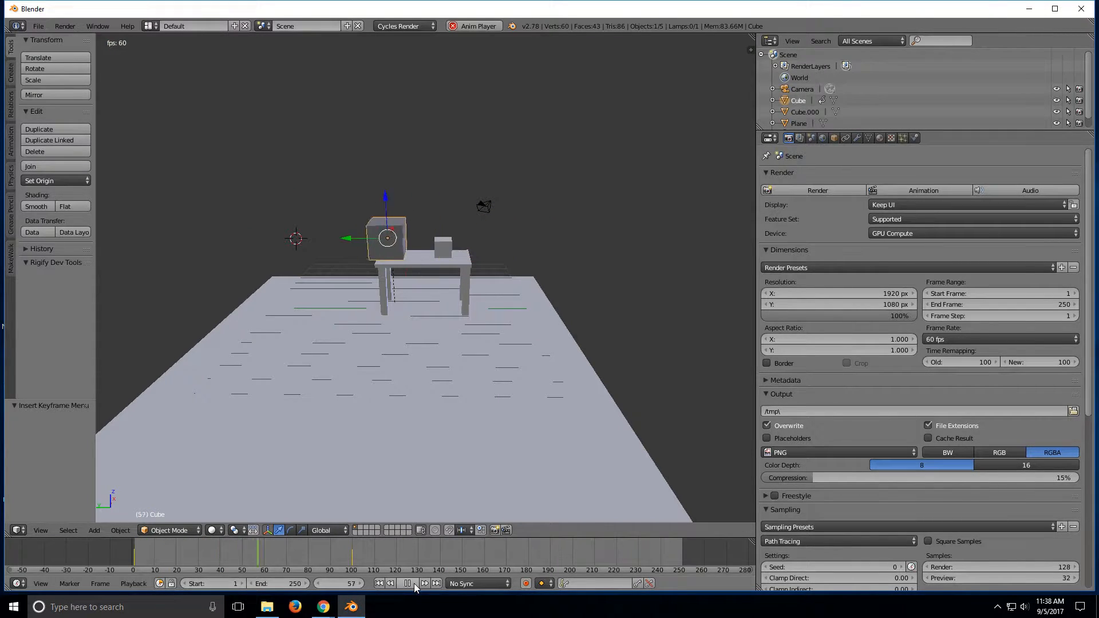
{"action": "left_click", "coordinate": [413, 582]}
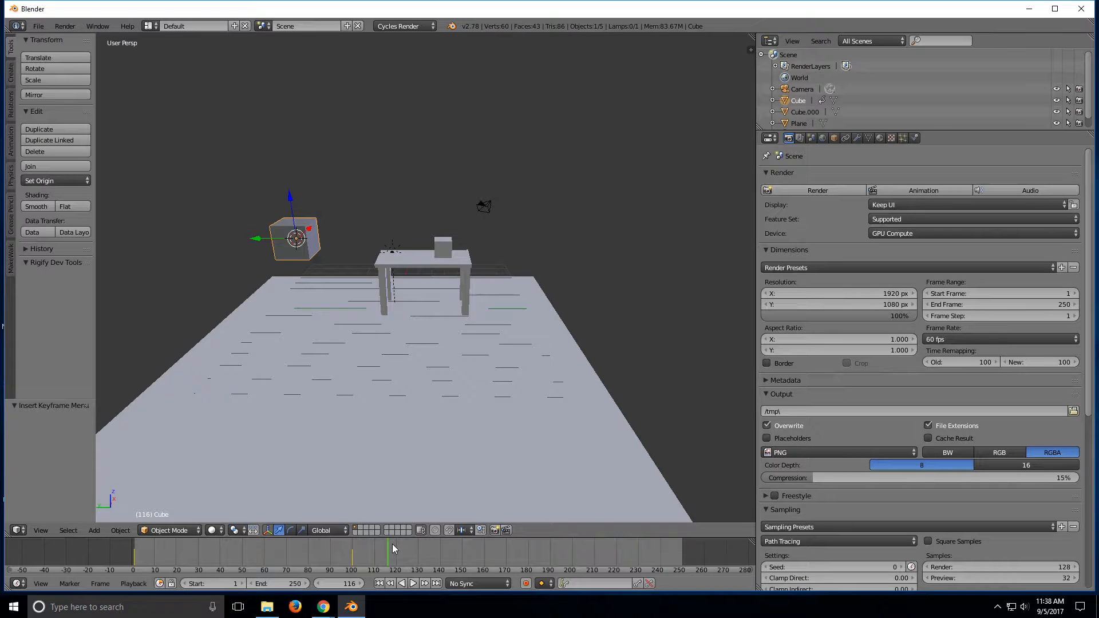
Step: Return the timeline to frame 1 and set the scene's frame rate to 30 fps
{"action": "key", "text": "shift+alt+a"}
{"action": "left_click_drag", "start_coordinate": [253, 571], "coordinate": [135, 558]}
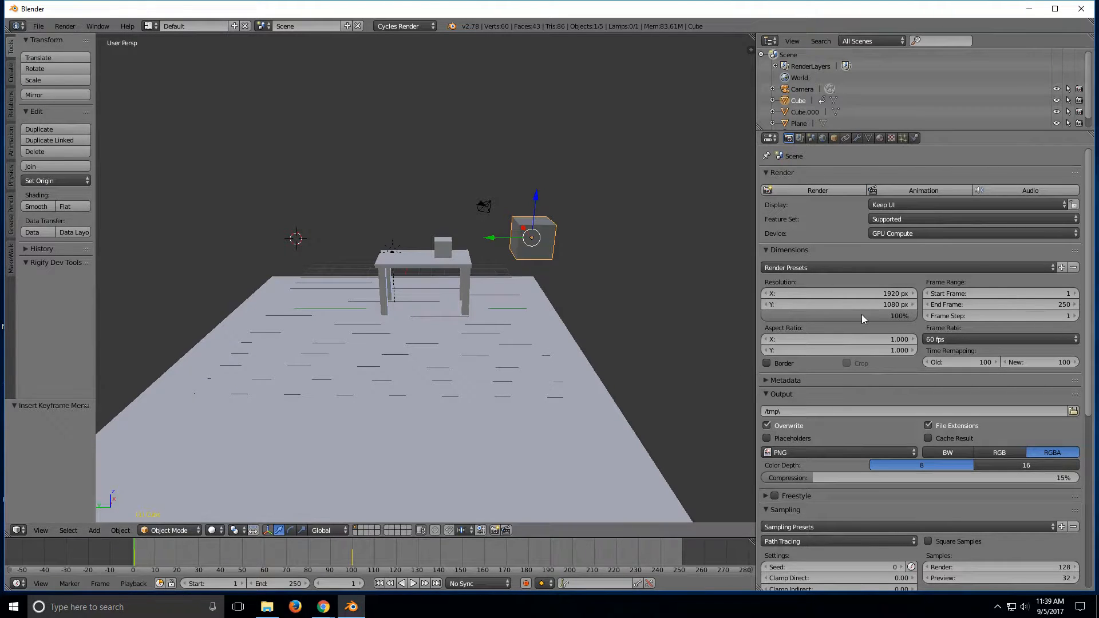
{"action": "left_click", "coordinate": [971, 340]}
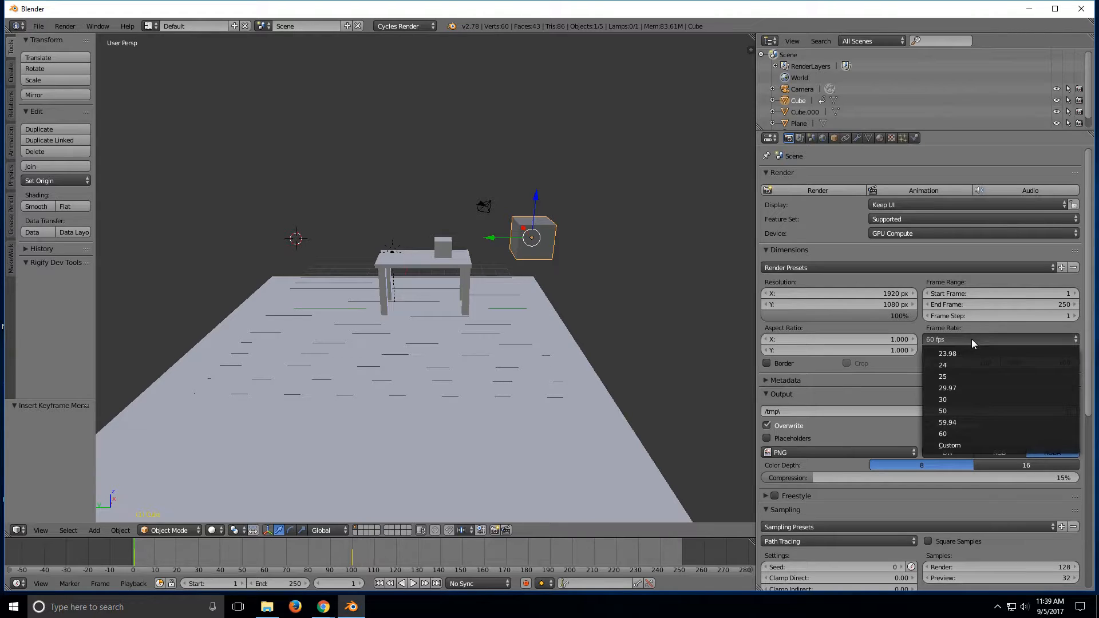
{"action": "left_click", "coordinate": [947, 400]}
{"action": "left_click", "coordinate": [956, 337]}
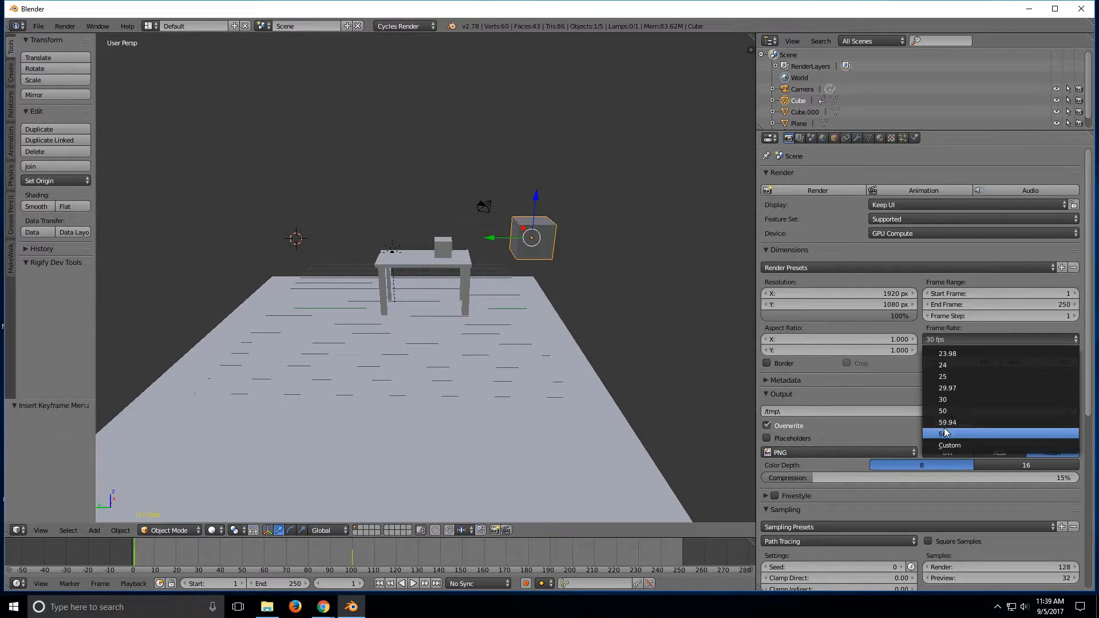
{"action": "left_click", "coordinate": [910, 369]}
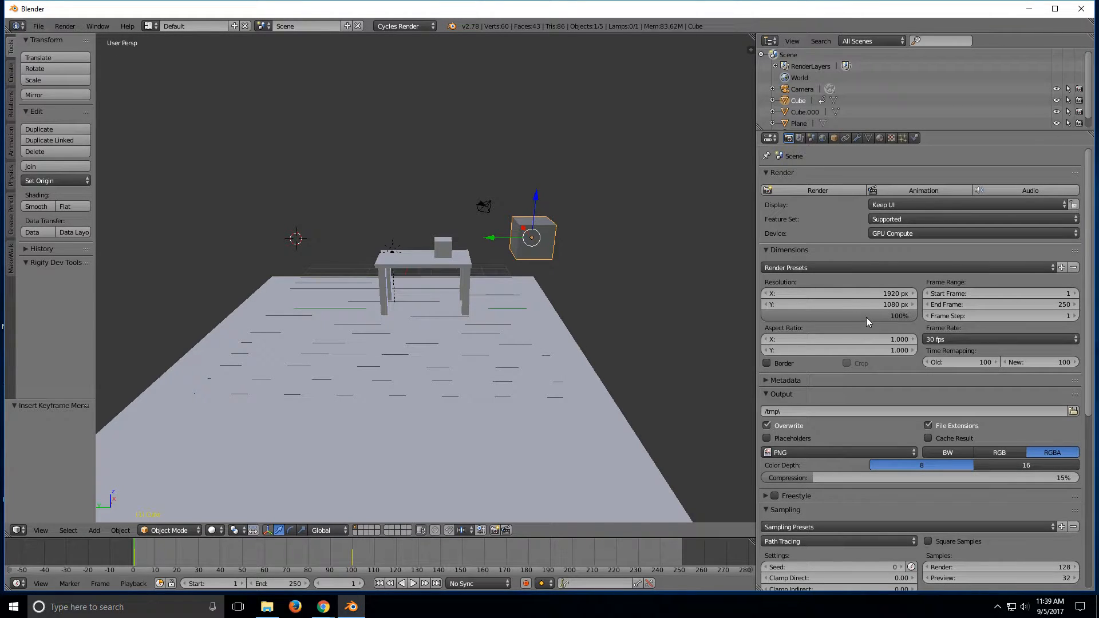
Step: Examine the render metadata stamping options, leaving the section collapsed
{"action": "scroll", "coordinate": [867, 321], "scroll_direction": "down", "scroll_amount": 1}
{"action": "scroll", "coordinate": [867, 317], "scroll_direction": "down", "scroll_amount": 3}
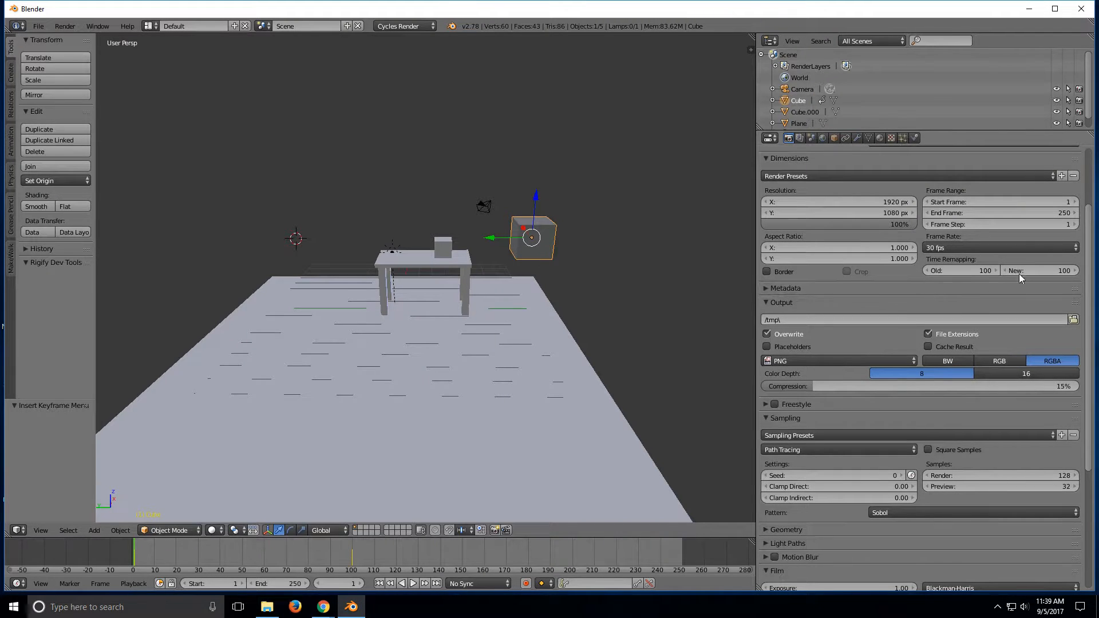
{"action": "scroll", "coordinate": [875, 281], "scroll_direction": "down", "scroll_amount": 1}
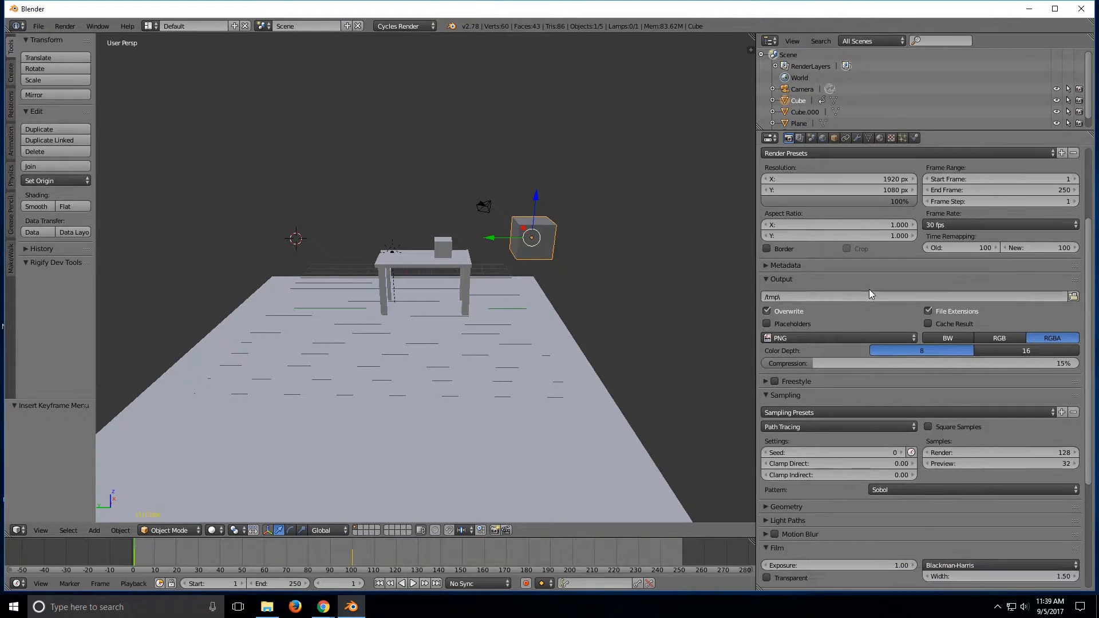
{"action": "left_click", "coordinate": [765, 265]}
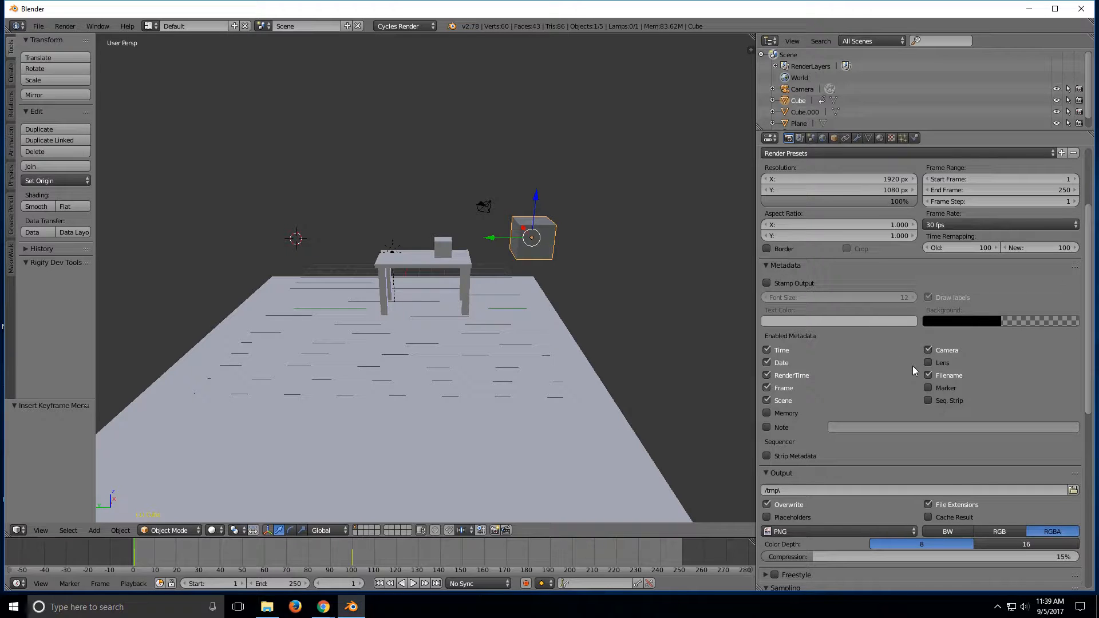
{"action": "left_click", "coordinate": [765, 266]}
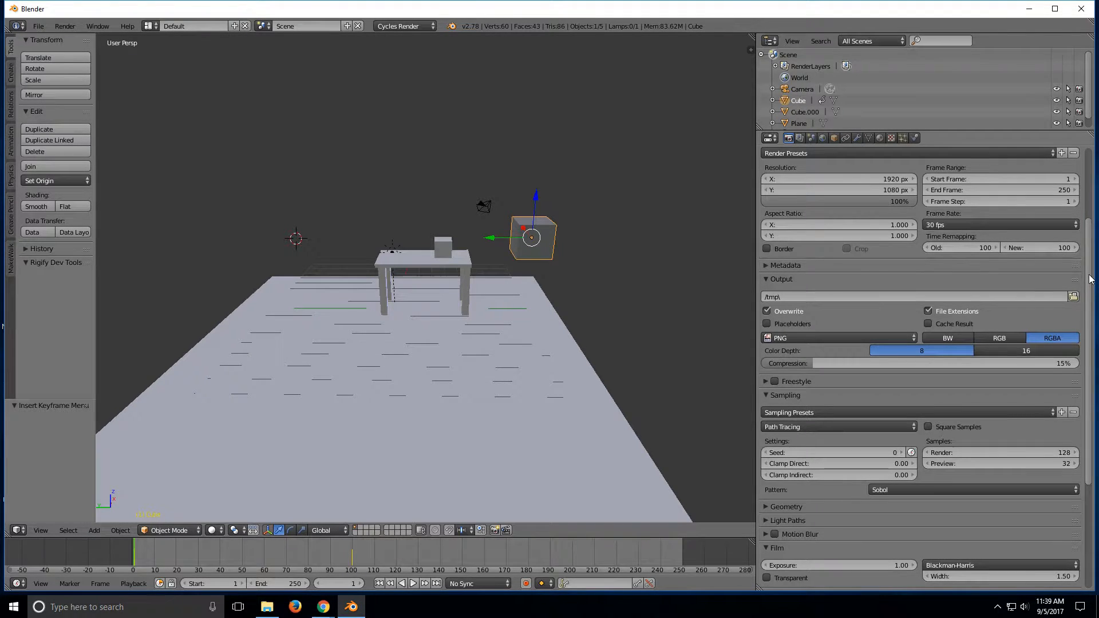
Step: Set the PNG output's color depth to 16 and its compression to 100%
{"action": "scroll", "coordinate": [1091, 279], "scroll_direction": "down", "scroll_amount": 3}
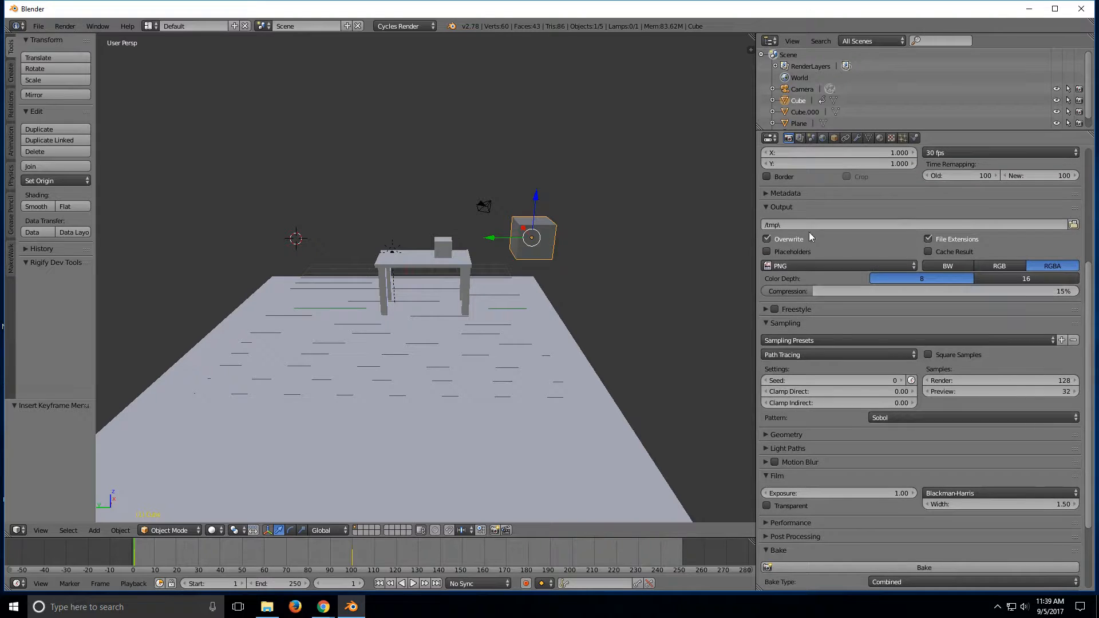
{"action": "left_click", "coordinate": [840, 266]}
{"action": "left_click", "coordinate": [839, 263]}
{"action": "left_click", "coordinate": [835, 263]}
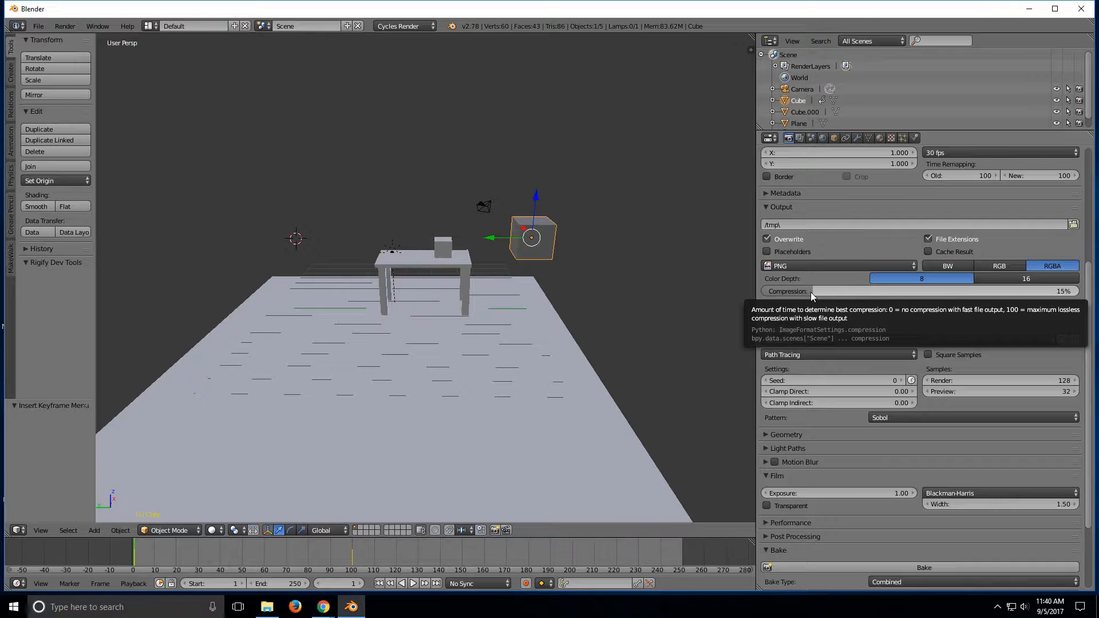
{"action": "left_click", "coordinate": [1008, 280]}
{"action": "left_click_drag", "start_coordinate": [817, 294], "coordinate": [1081, 295]}
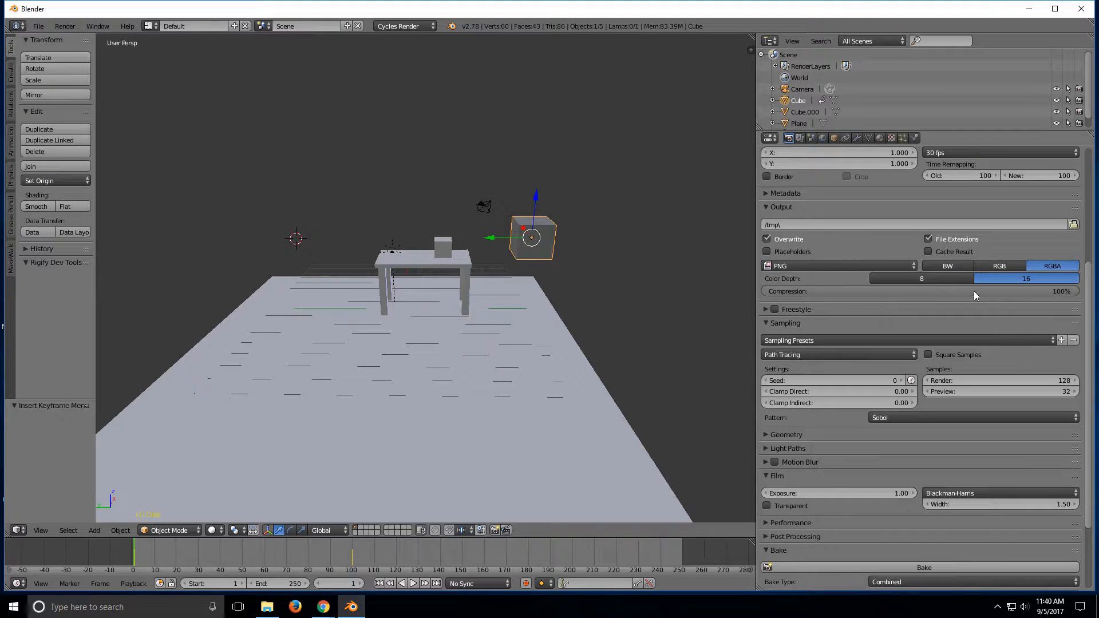
Step: Examine the Freestyle line thickness options and the sampling, film and bake settings below them
{"action": "left_click", "coordinate": [765, 310]}
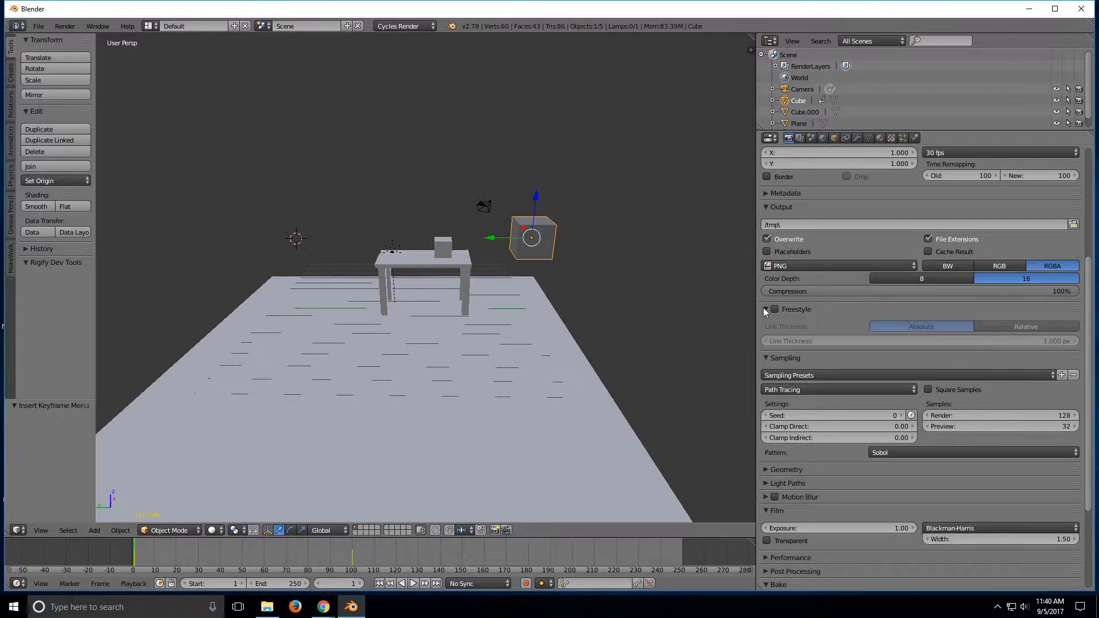
{"action": "left_click", "coordinate": [765, 309]}
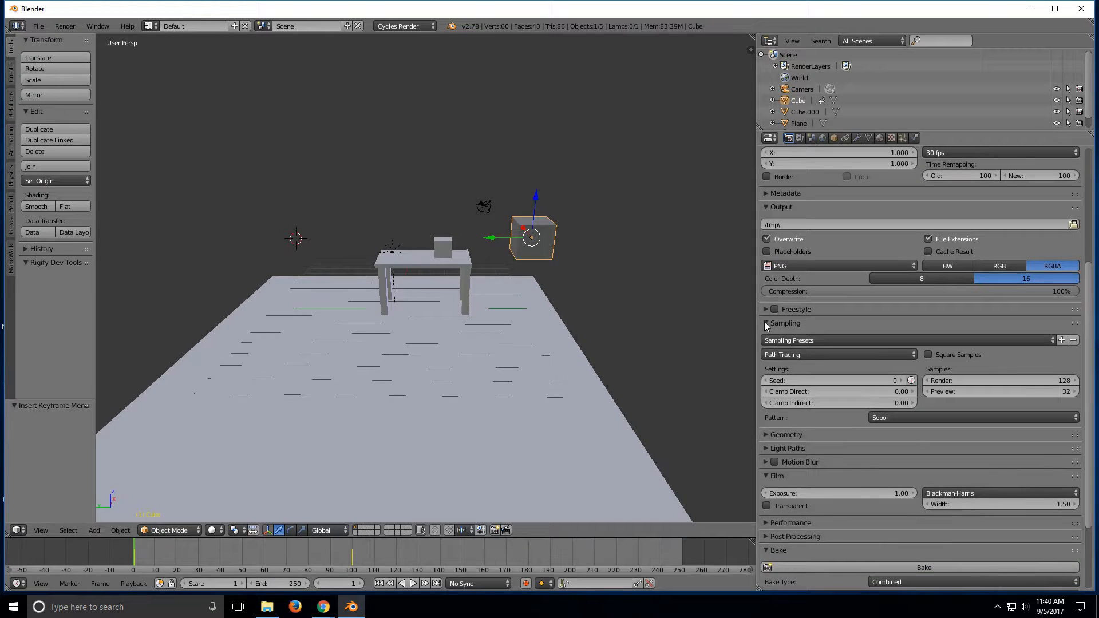
{"action": "scroll", "coordinate": [769, 343], "scroll_direction": "down", "scroll_amount": 3}
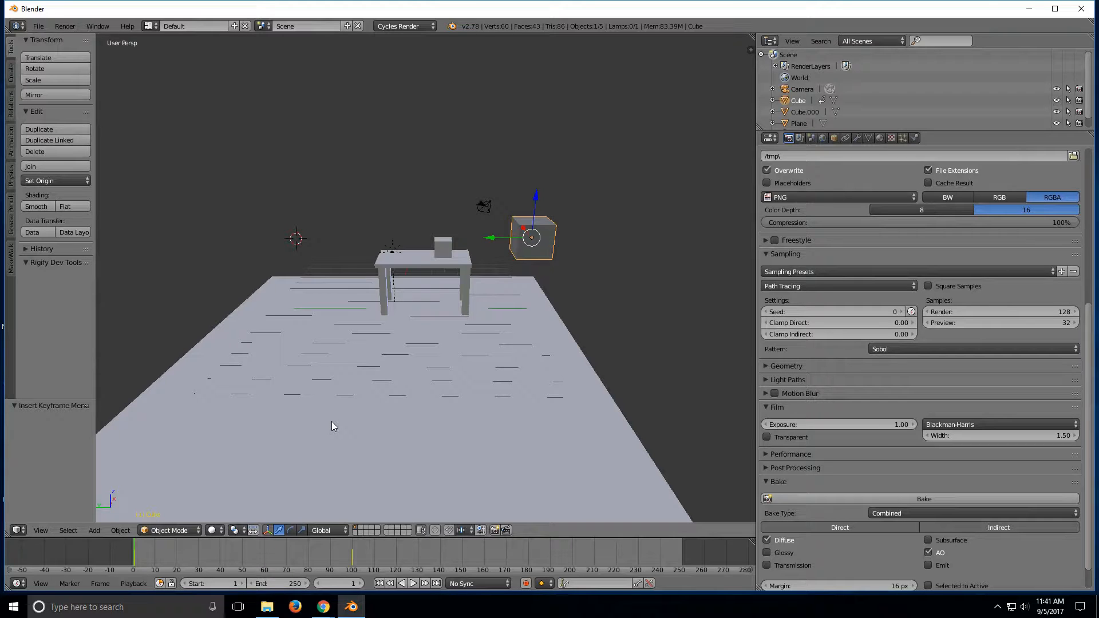
{"action": "left_click", "coordinate": [213, 530]}
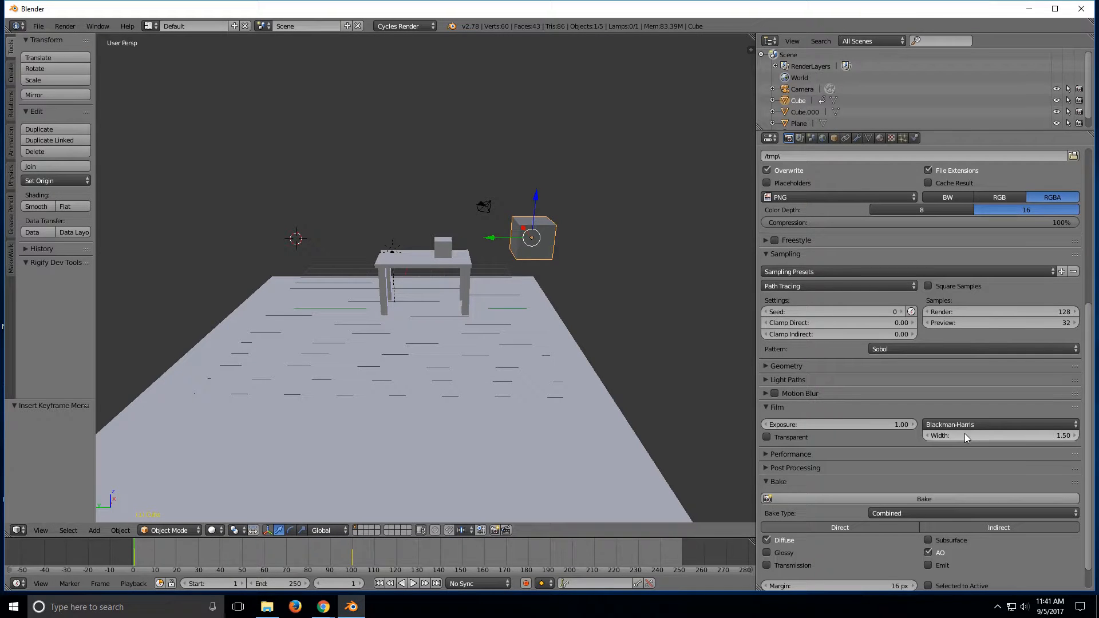
Step: Set the preview samples to 5
{"action": "left_click", "coordinate": [1052, 323]}
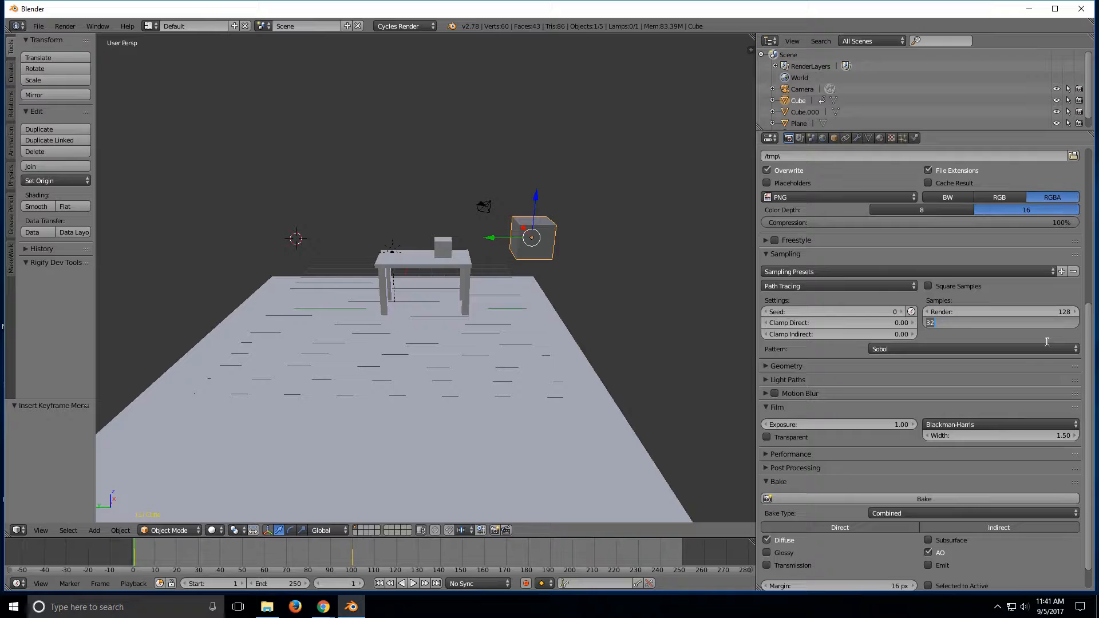
{"action": "type", "text": "5"}
{"action": "key", "text": "Return"}
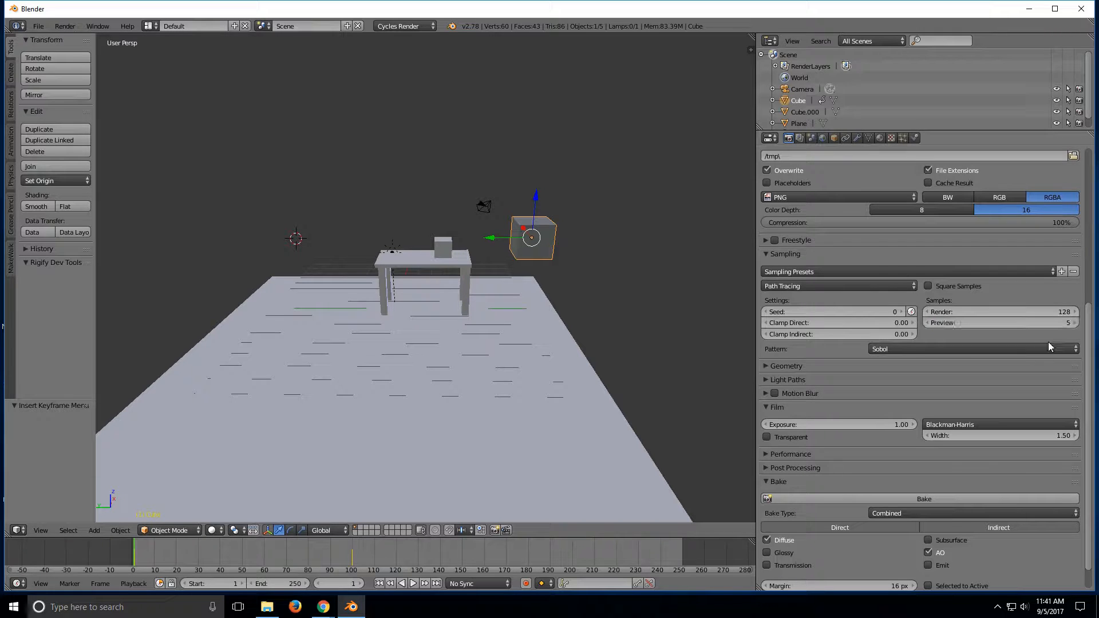
Step: Switch the viewport to Rendered shading with the table shown up close
{"action": "scroll", "coordinate": [578, 288], "scroll_direction": "up", "scroll_amount": 3}
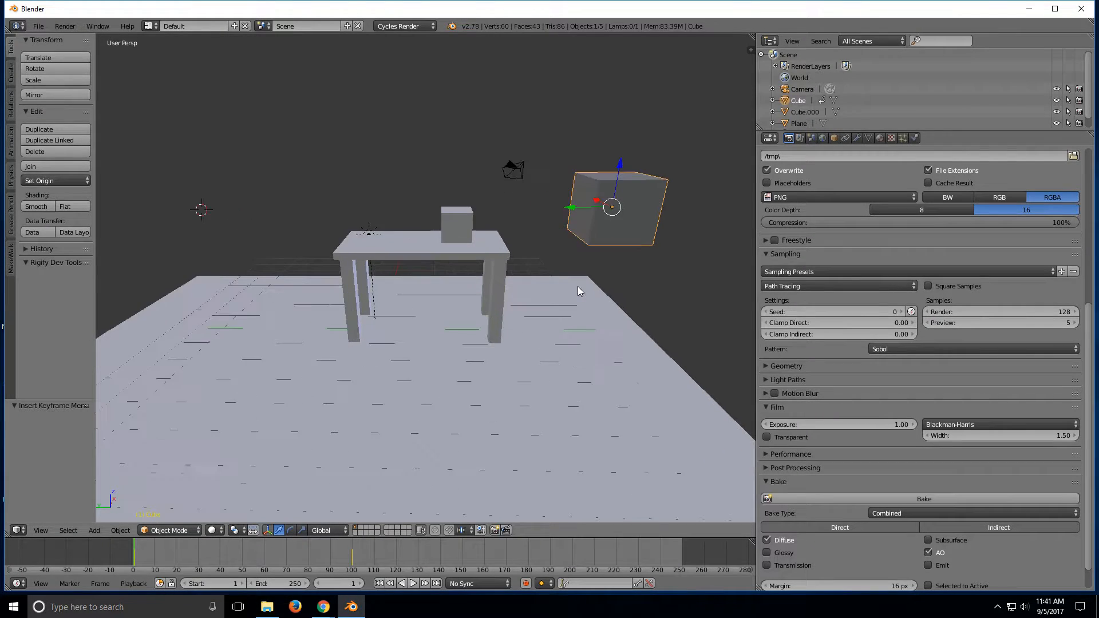
{"action": "scroll", "coordinate": [578, 292], "scroll_direction": "up", "scroll_amount": 1}
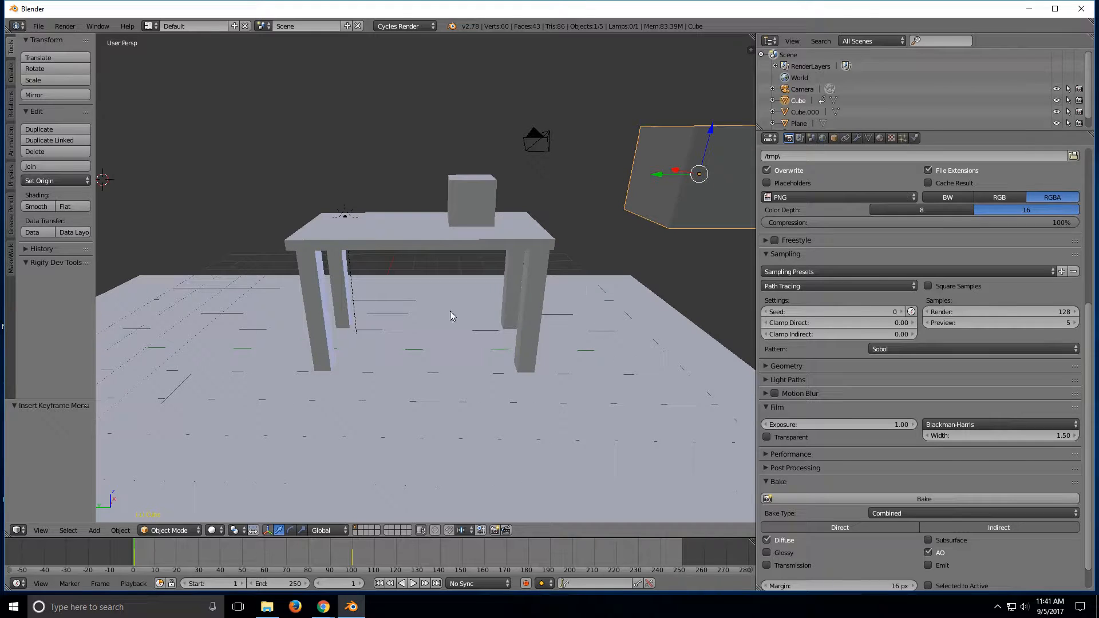
{"action": "left_click", "coordinate": [218, 524]}
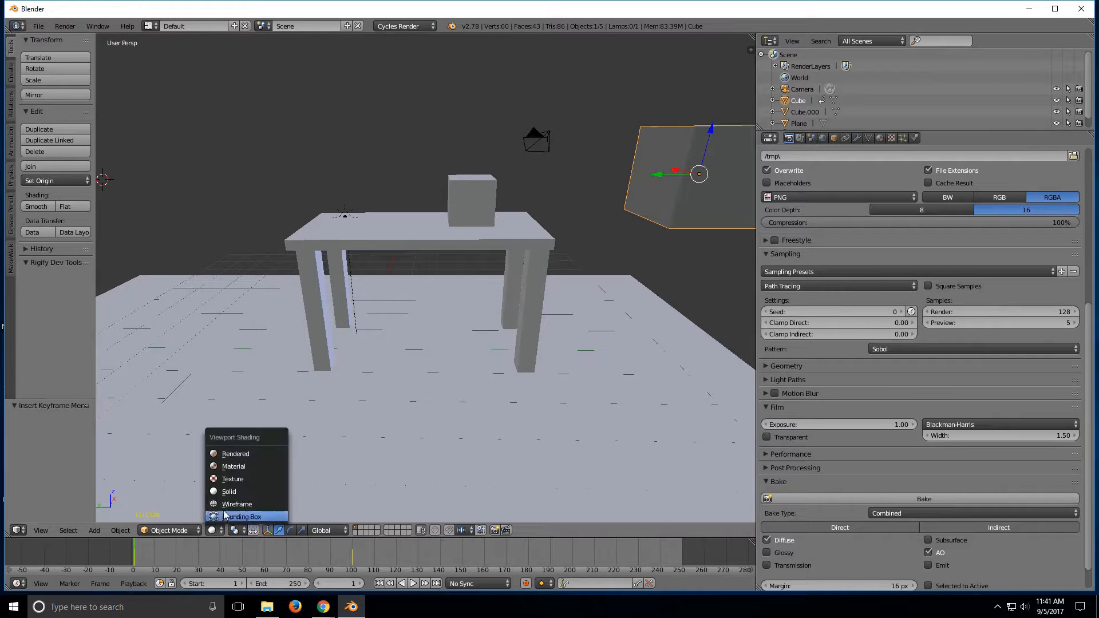
{"action": "left_click", "coordinate": [235, 453]}
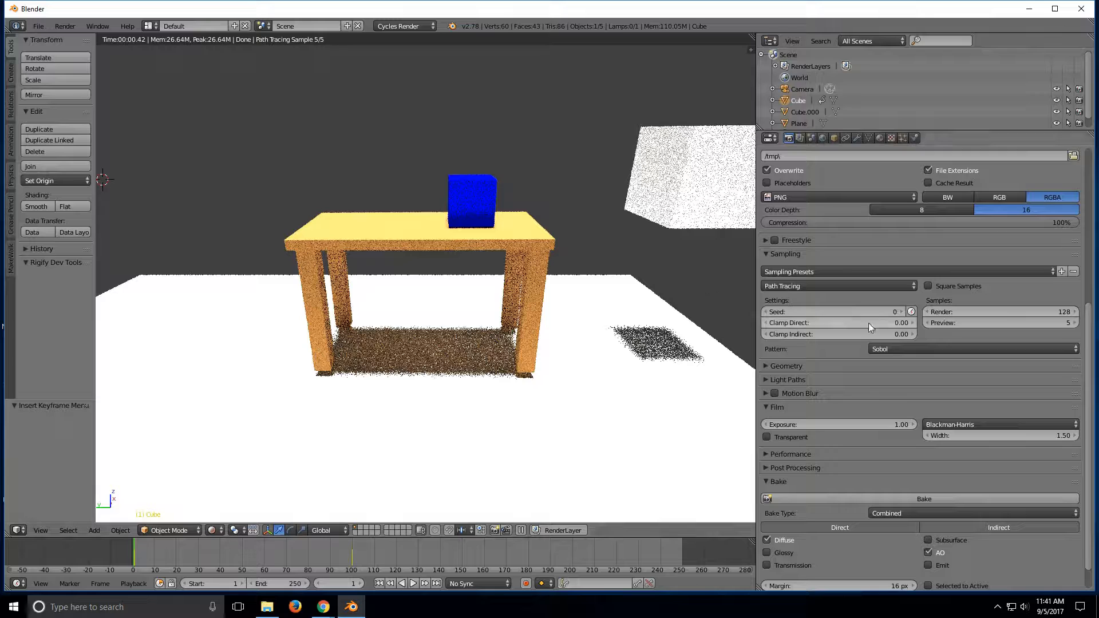
Step: Raise the preview samples to 15 and then to 30 to compare the noise in the rendered viewport
{"action": "left_click", "coordinate": [1041, 323]}
{"action": "type", "text": "15"}
{"action": "key", "text": "Return"}
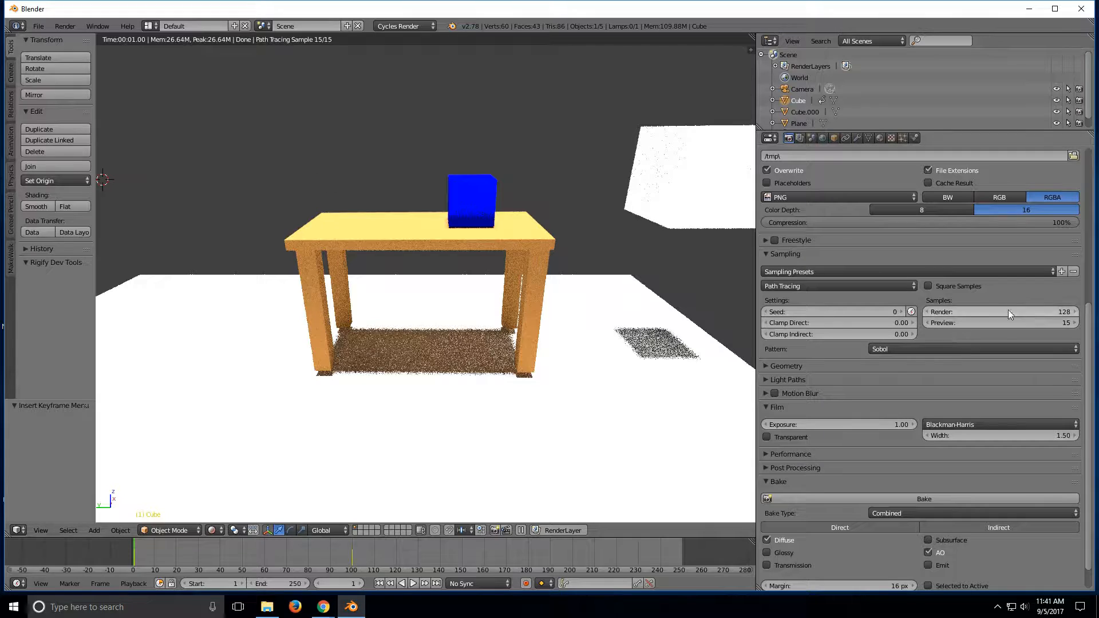
{"action": "left_click", "coordinate": [1042, 322]}
{"action": "type", "text": "30"}
{"action": "key", "text": "Return"}
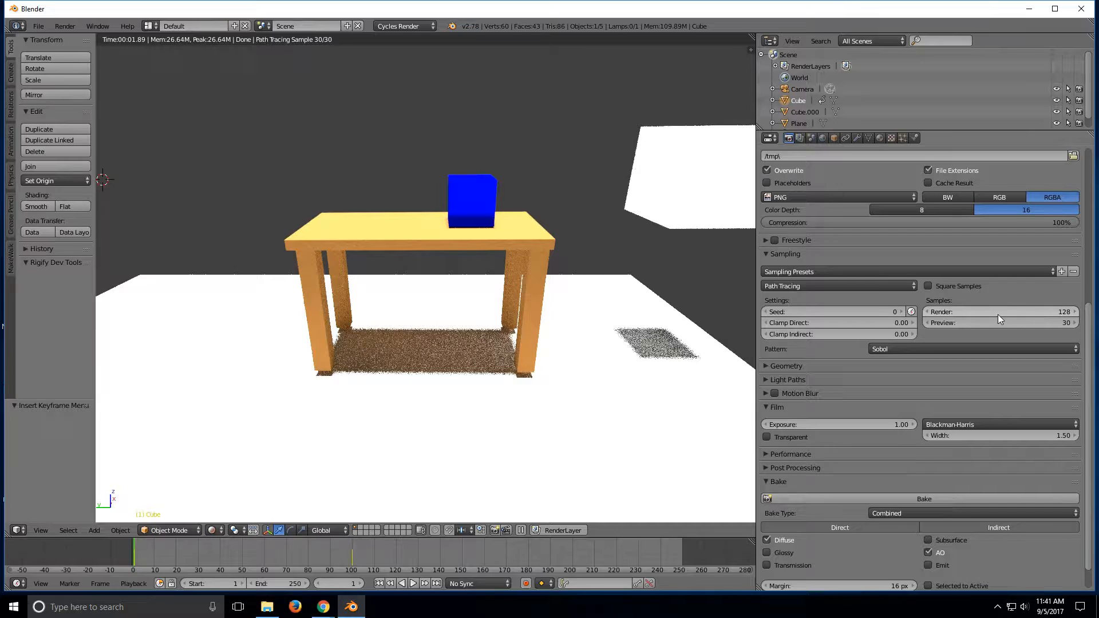
Step: Set the preview samples to 32
{"action": "left_click", "coordinate": [1036, 322]}
{"action": "type", "text": "32"}
{"action": "key", "text": "Return"}
{"action": "left_click", "coordinate": [213, 530]}
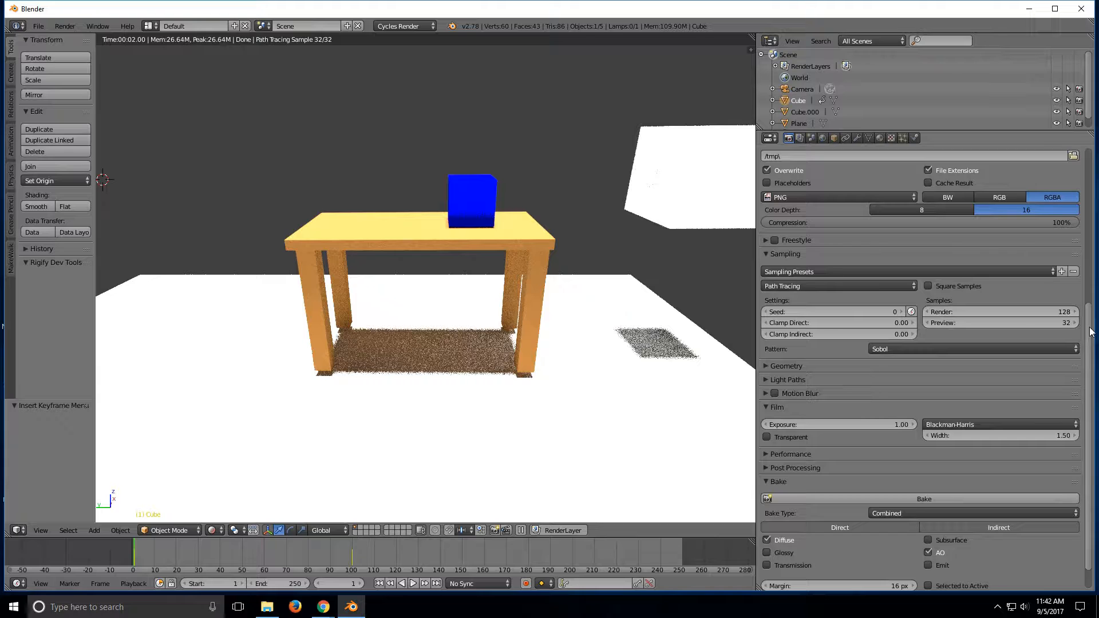
Step: Review the dimensions, output and sampling settings, opening the final render sample count without changing it
{"action": "scroll", "coordinate": [1091, 332], "scroll_direction": "up", "scroll_amount": 5}
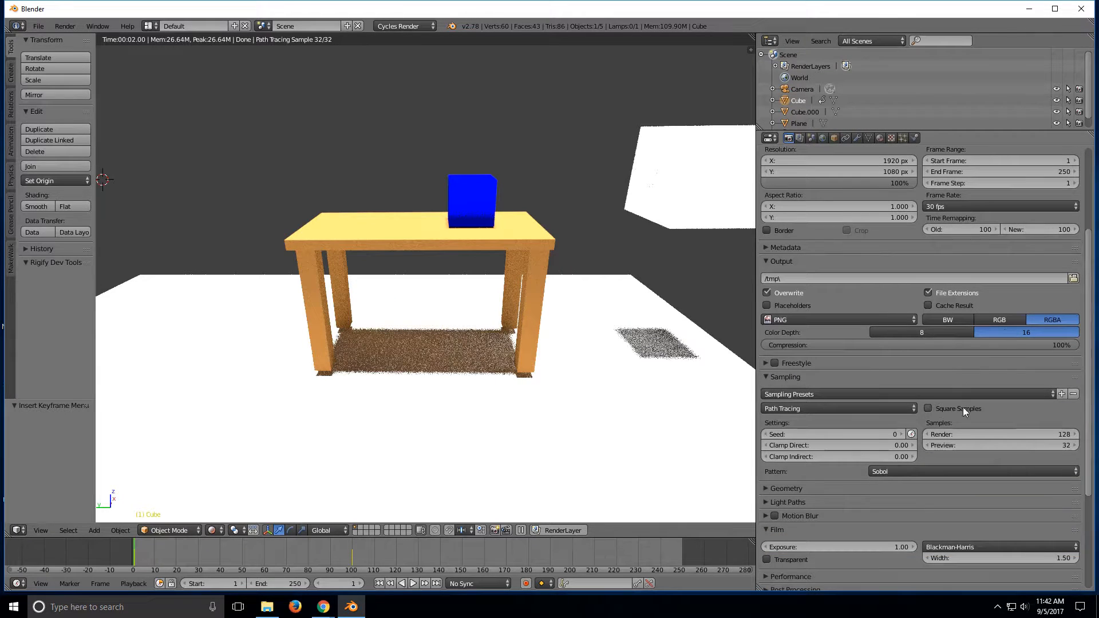
{"action": "scroll", "coordinate": [869, 292], "scroll_direction": "up", "scroll_amount": 5}
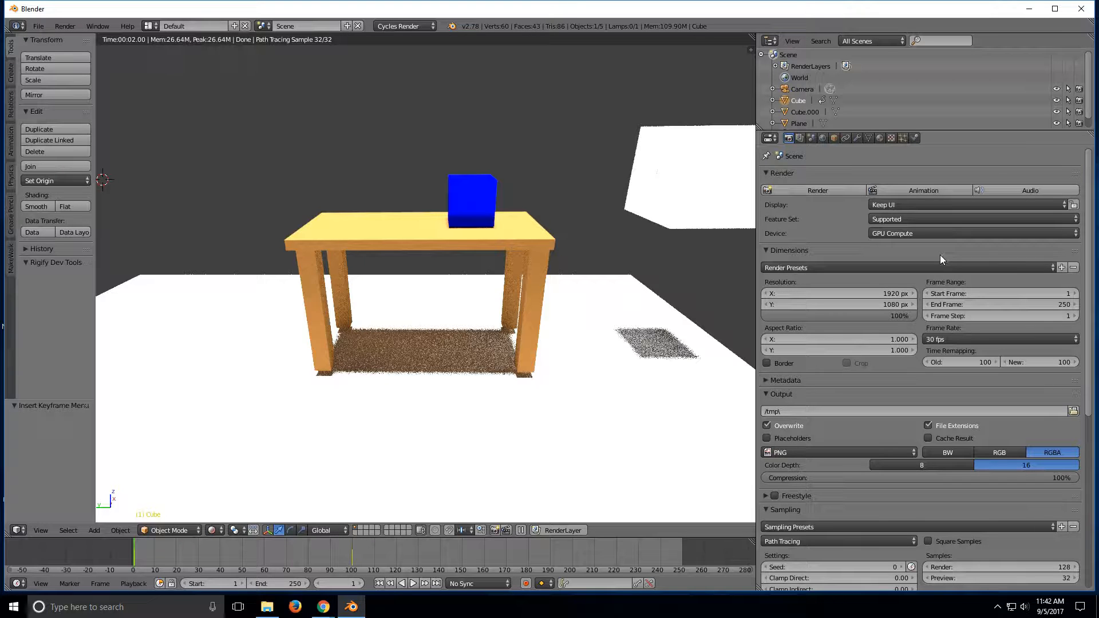
{"action": "left_click_drag", "start_coordinate": [1091, 189], "coordinate": [1085, 257]}
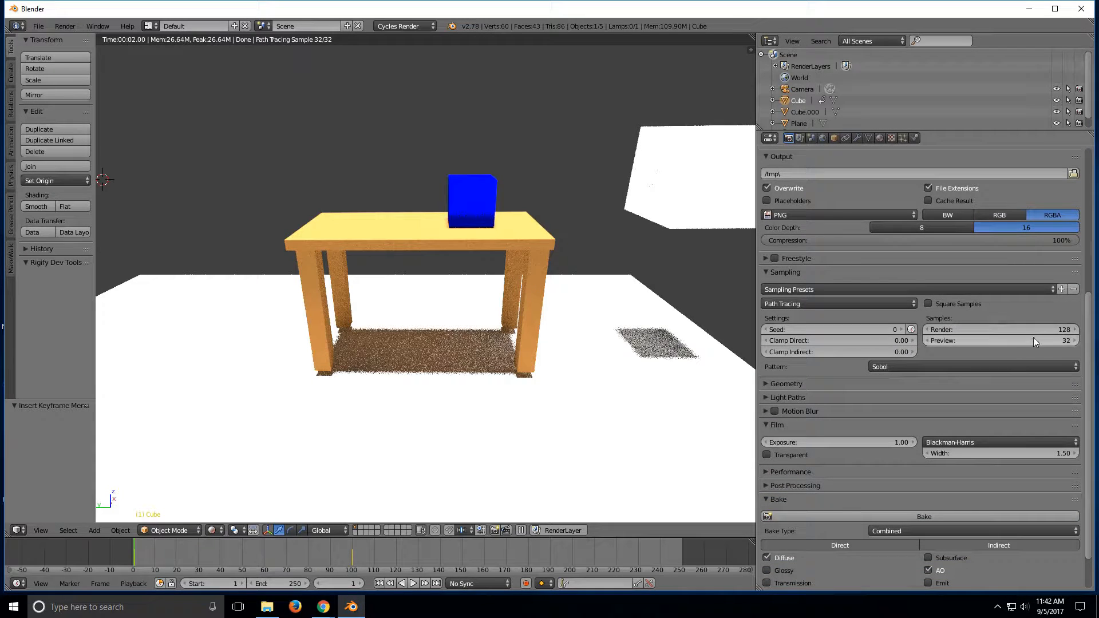
{"action": "left_click", "coordinate": [1050, 329]}
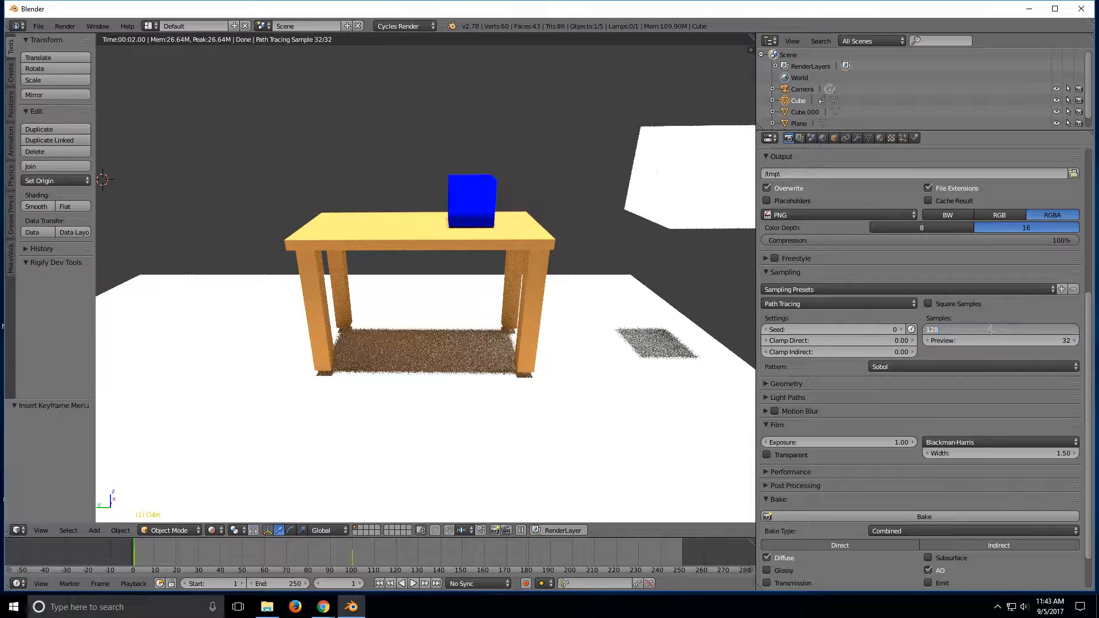
{"action": "left_click", "coordinate": [1092, 315]}
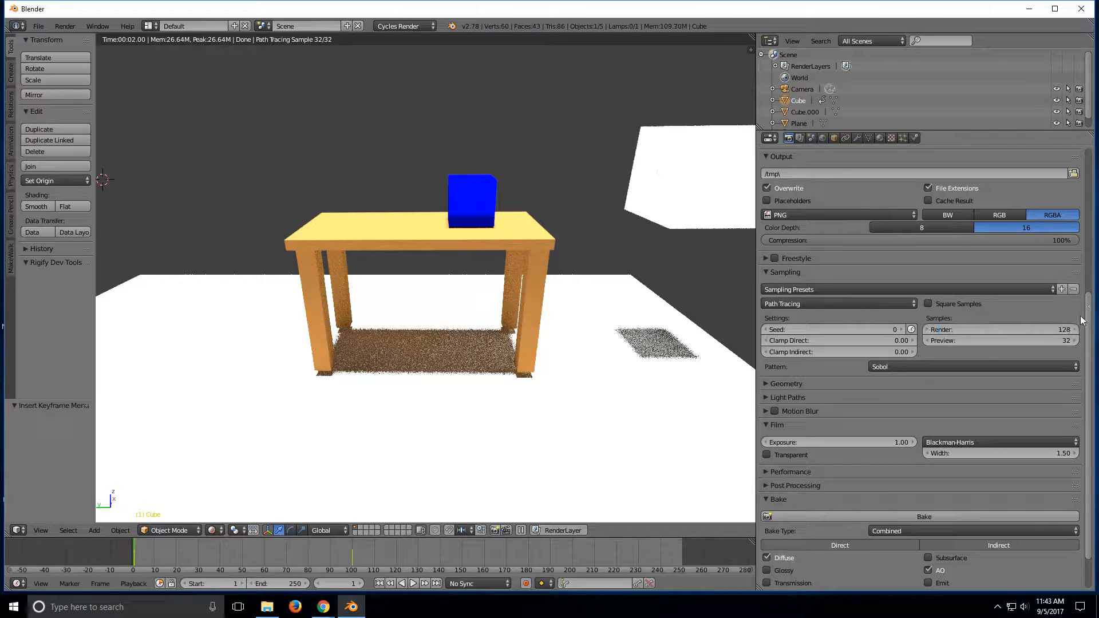
{"action": "left_click", "coordinate": [1012, 329]}
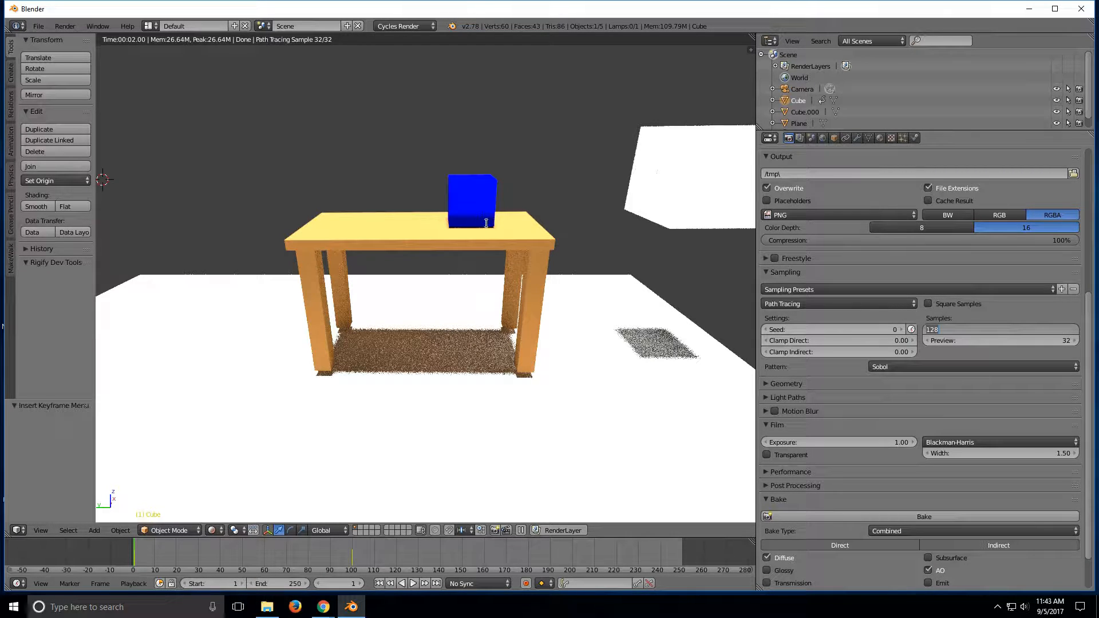
Step: Set the preview samples to 300 and let the viewport render finish
{"action": "left_click", "coordinate": [1014, 341]}
{"action": "type", "text": "300"}
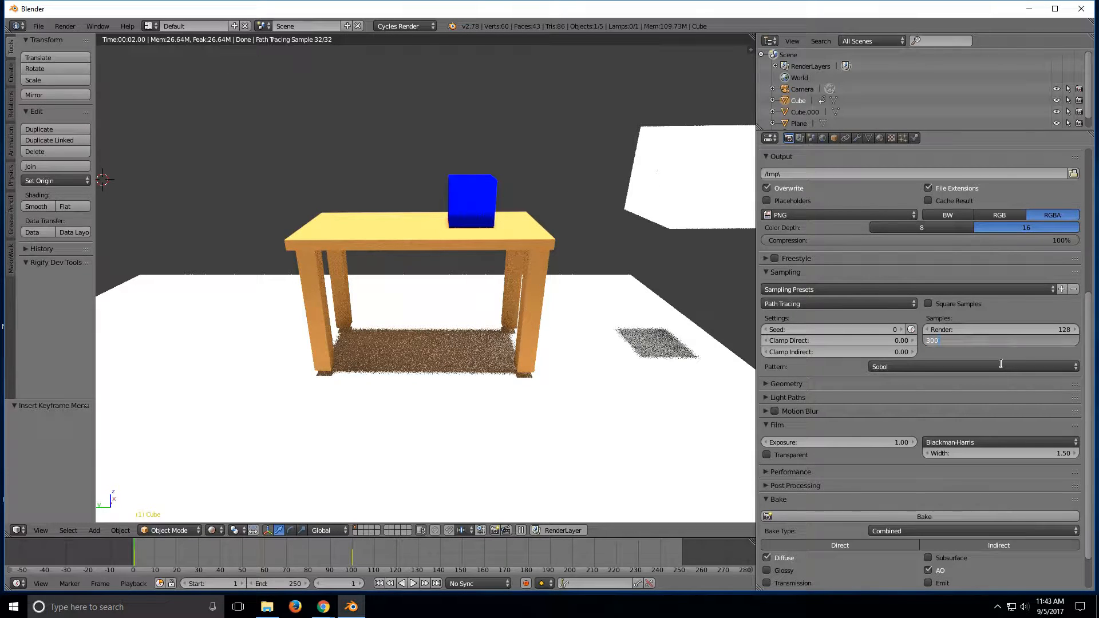
{"action": "key", "text": "Return"}
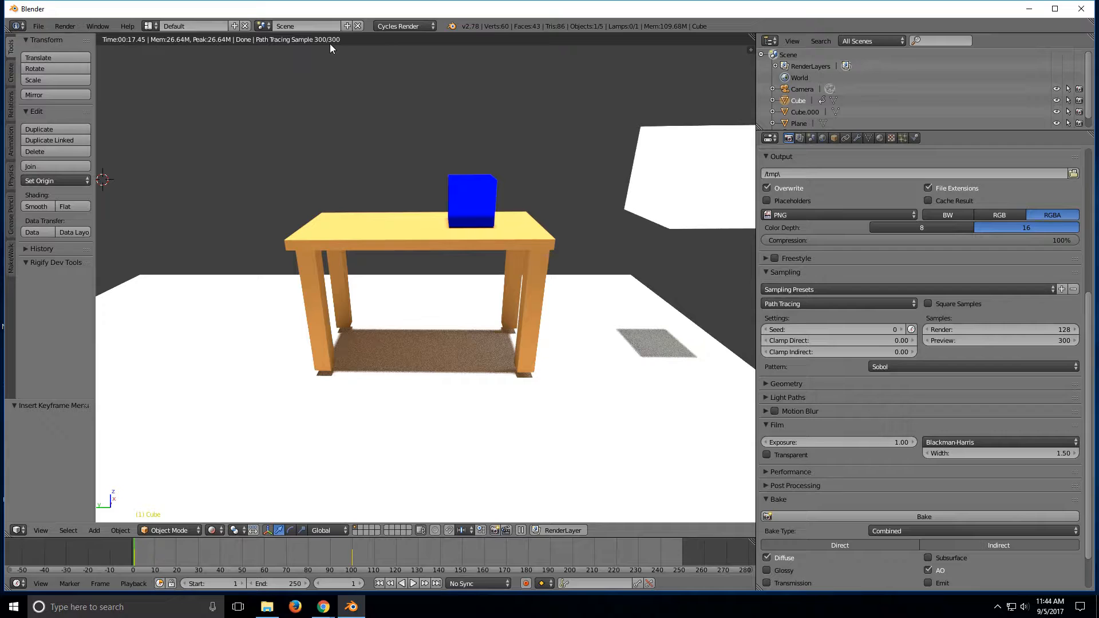
Step: Set the preview samples to 1000 and let the viewport render refine
{"action": "left_click", "coordinate": [1014, 341]}
{"action": "type", "text": "1000"}
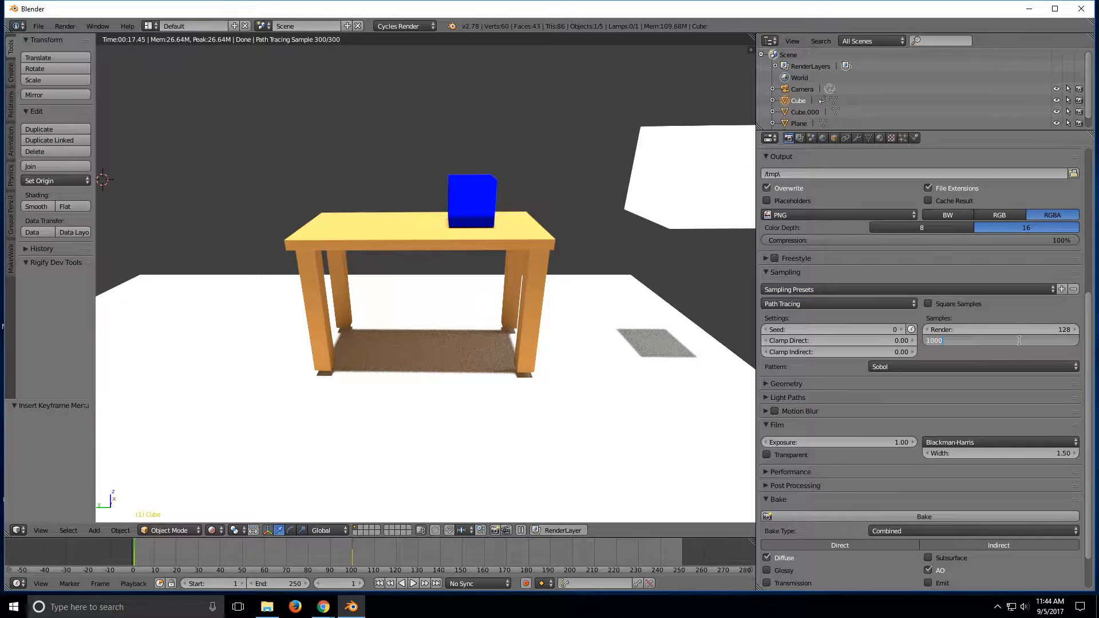
{"action": "key", "text": "Return"}
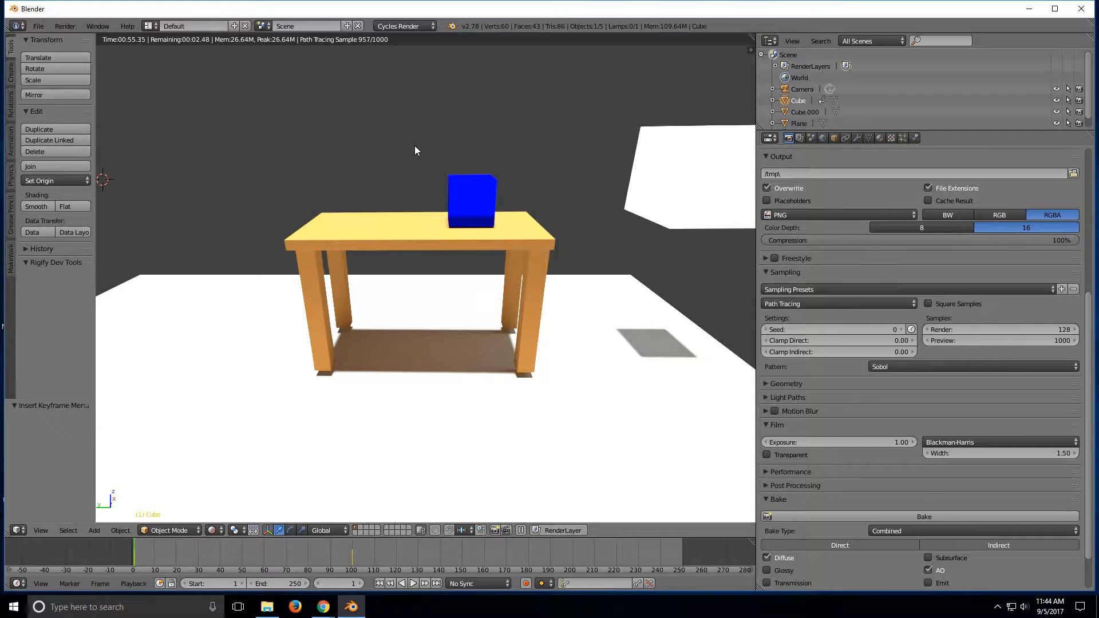
Step: Set the preview samples to 1100 and let the viewport render finish
{"action": "left_click", "coordinate": [1042, 345]}
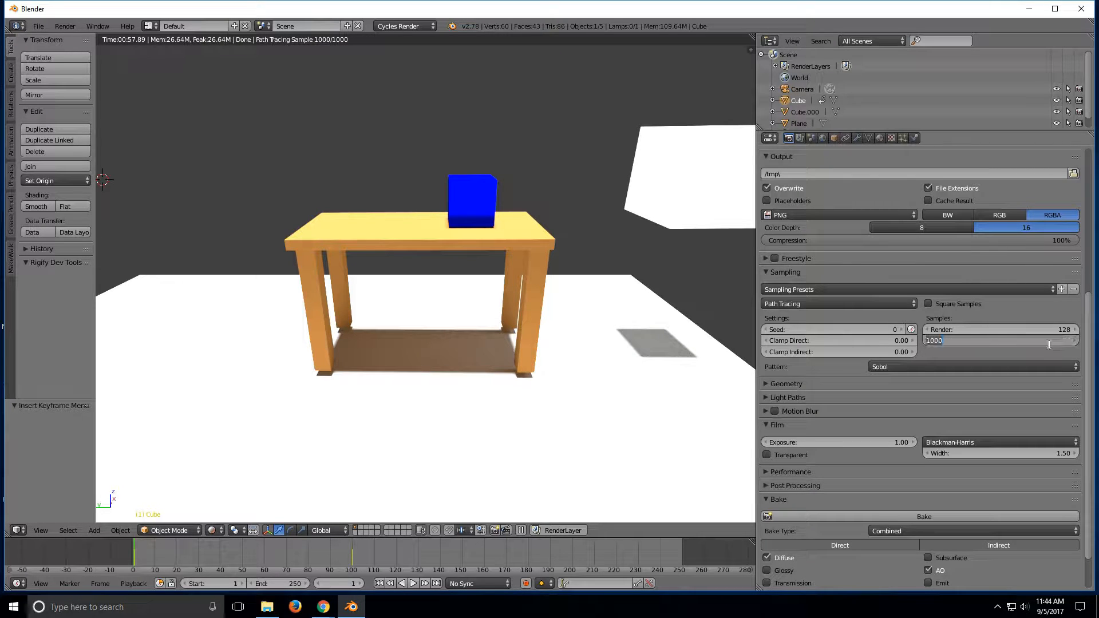
{"action": "type", "text": "1100"}
{"action": "key", "text": "Return"}
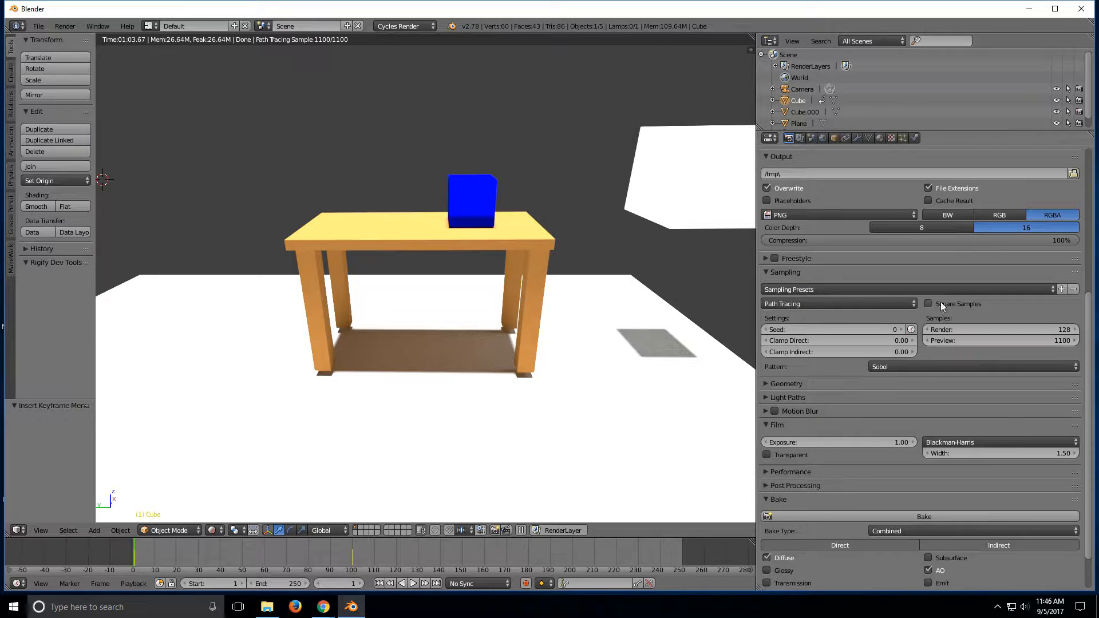
Step: Set the preview samples to 32 and restart the viewport render by switching the shading to Solid and back to Rendered
{"action": "left_click", "coordinate": [1061, 340]}
{"action": "type", "text": "32"}
{"action": "key", "text": "Return"}
{"action": "left_click", "coordinate": [214, 530]}
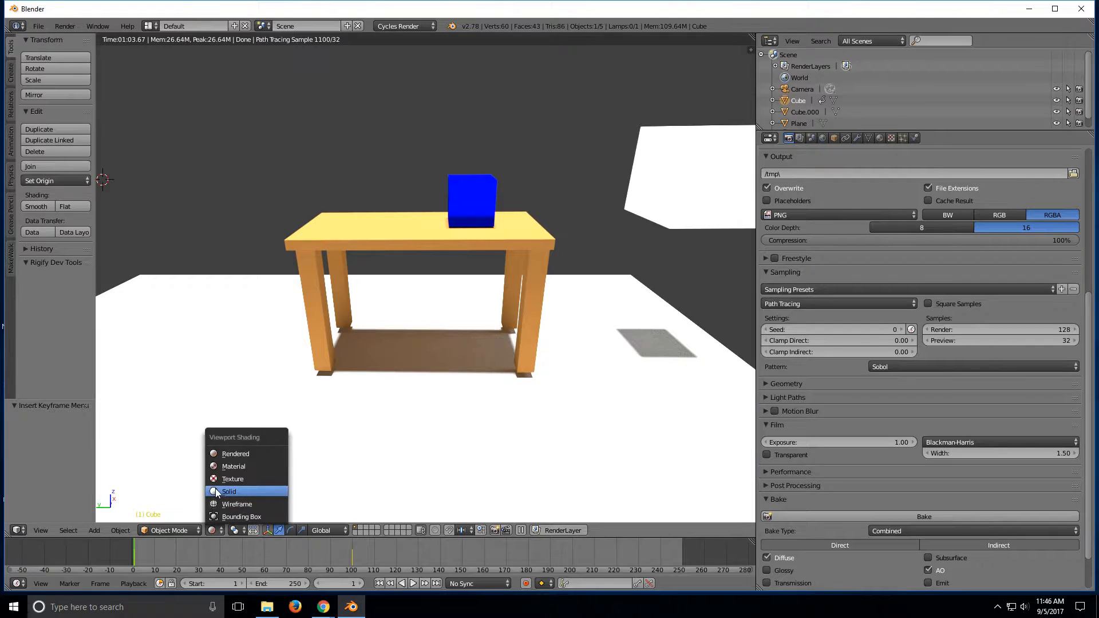
{"action": "left_click", "coordinate": [215, 489]}
{"action": "left_click", "coordinate": [215, 530]}
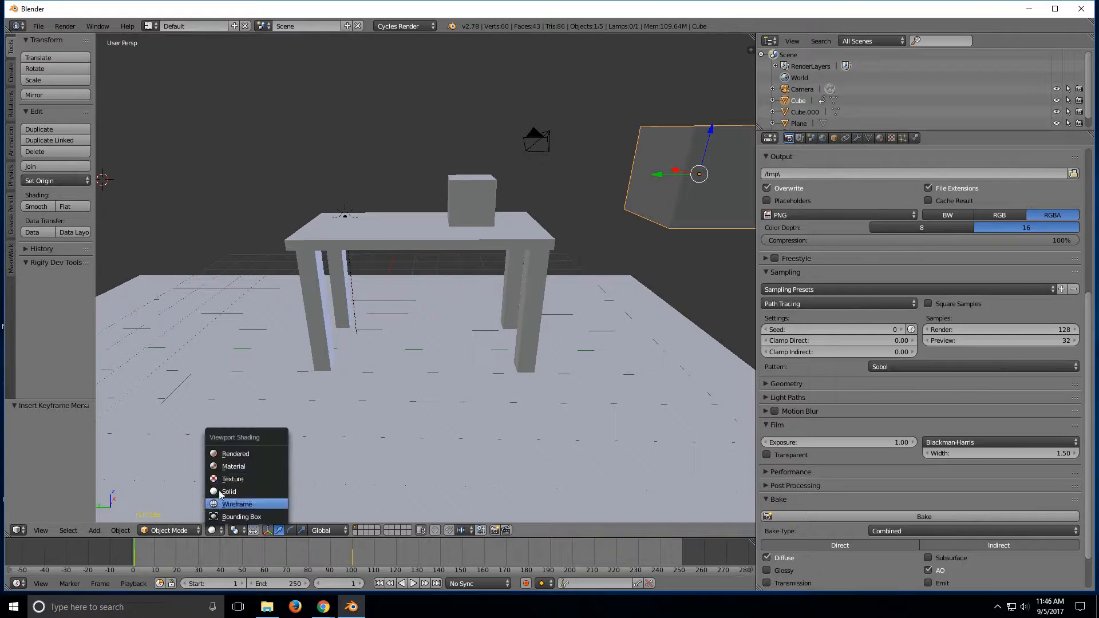
{"action": "left_click", "coordinate": [233, 457]}
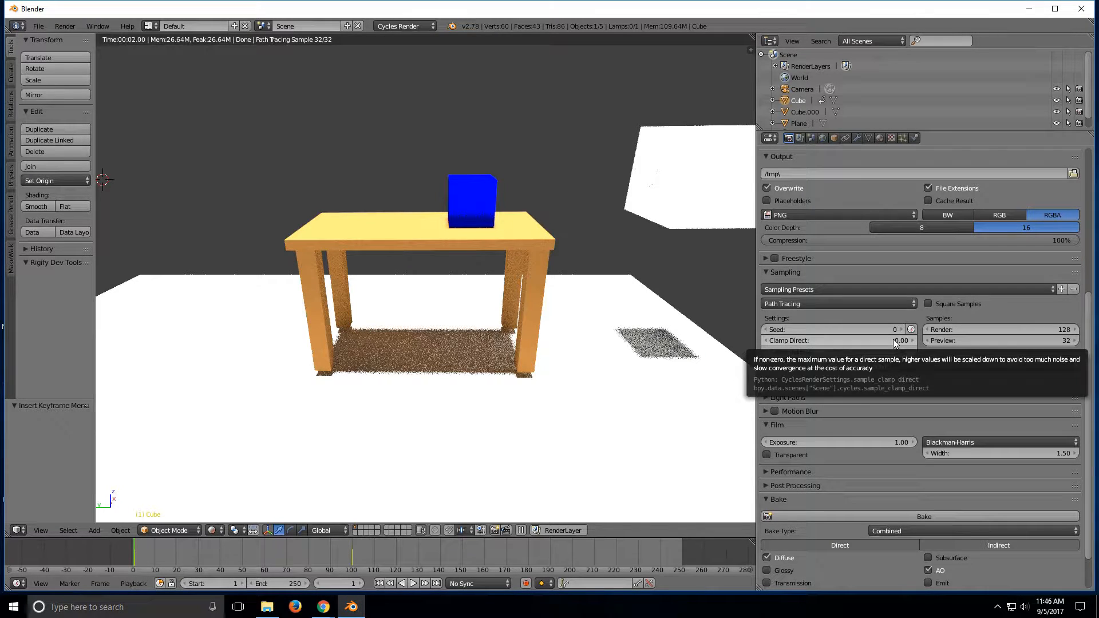
Step: Set Clamp Direct to 4 and Clamp Indirect to 3, viewing the noise under the table up close
{"action": "mouse_move", "coordinate": [1087, 300]}
{"action": "left_mouse_down"}
{"action": "mouse_move", "coordinate": [1081, 194]}
{"action": "mouse_move", "coordinate": [1073, 306]}
{"action": "left_mouse_up"}
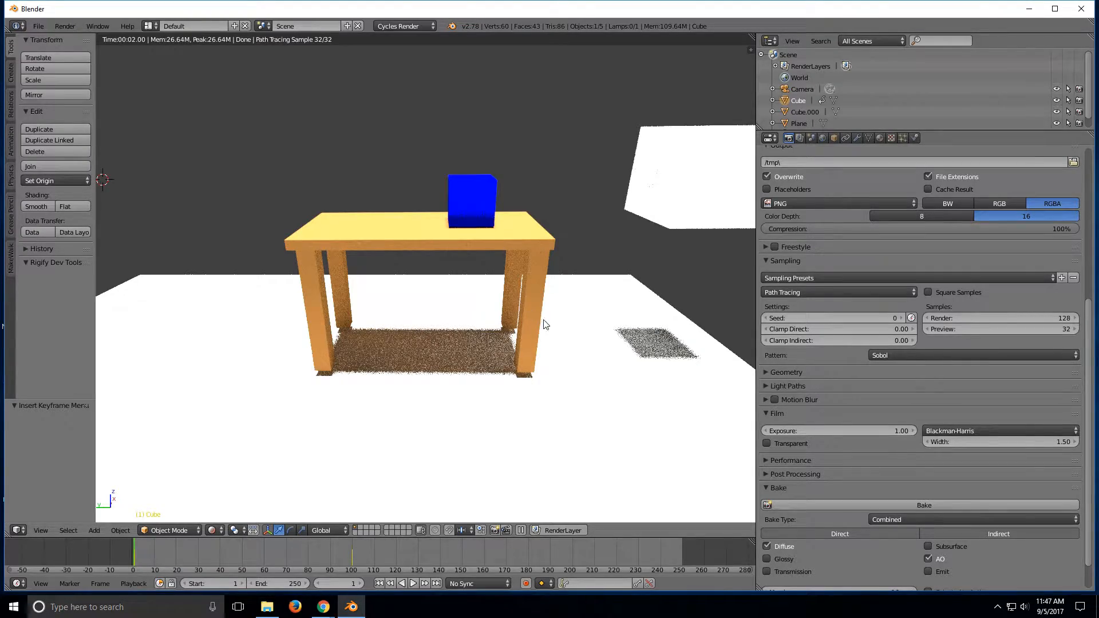
{"action": "scroll", "coordinate": [498, 294], "scroll_direction": "up", "scroll_amount": 2}
{"action": "scroll", "coordinate": [599, 311], "scroll_direction": "up", "scroll_amount": 4}
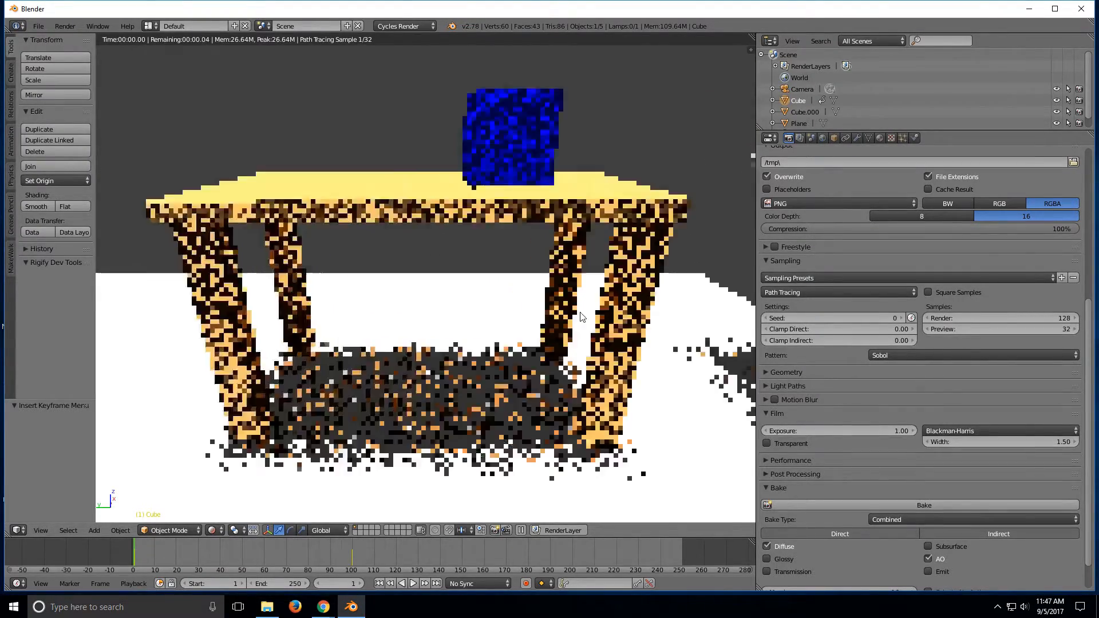
{"action": "scroll", "coordinate": [579, 313], "scroll_direction": "up", "scroll_amount": 1}
{"action": "scroll", "coordinate": [670, 372], "scroll_direction": "down", "scroll_amount": 1}
{"action": "scroll", "coordinate": [666, 372], "scroll_direction": "up", "scroll_amount": 1}
{"action": "left_click", "coordinate": [896, 328]}
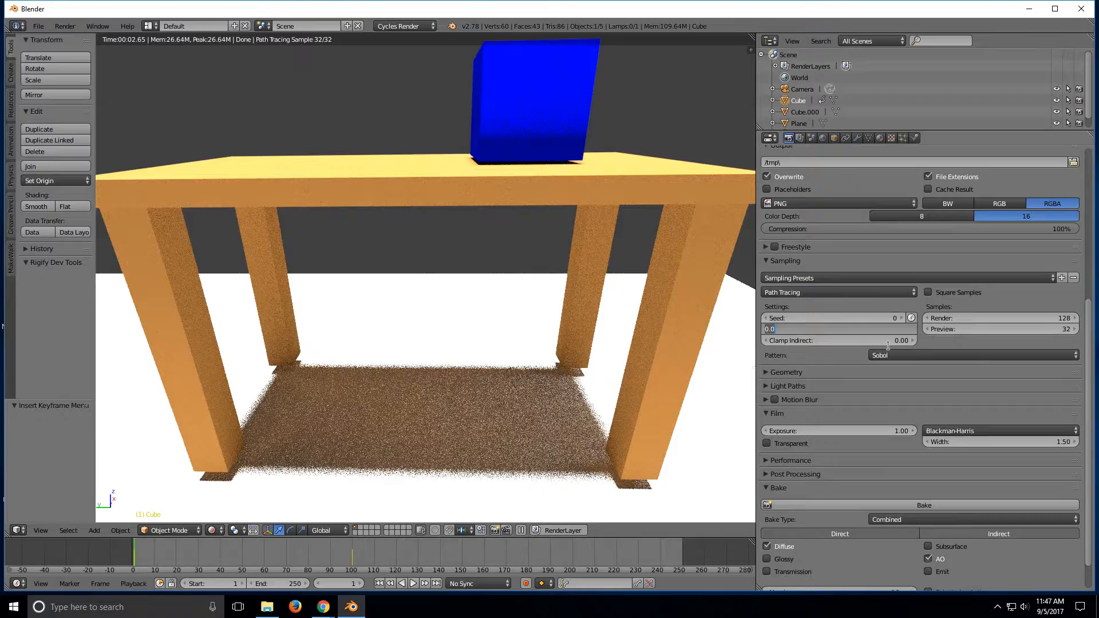
{"action": "type", "text": "4"}
{"action": "key", "text": "Return"}
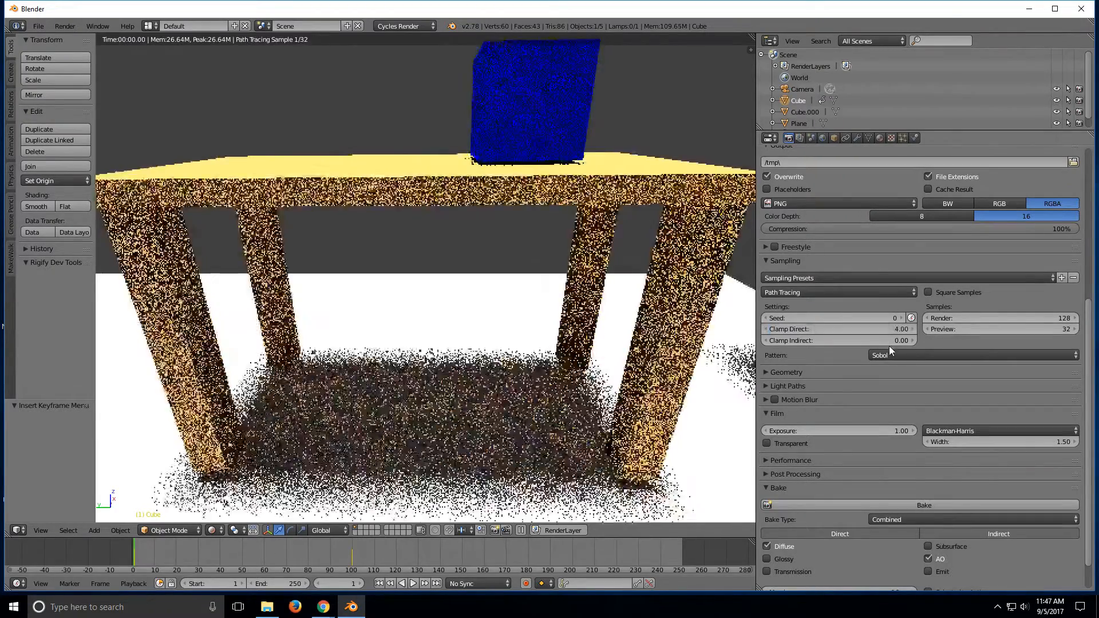
{"action": "left_click", "coordinate": [894, 343]}
{"action": "type", "text": "3"}
{"action": "key", "text": "Return"}
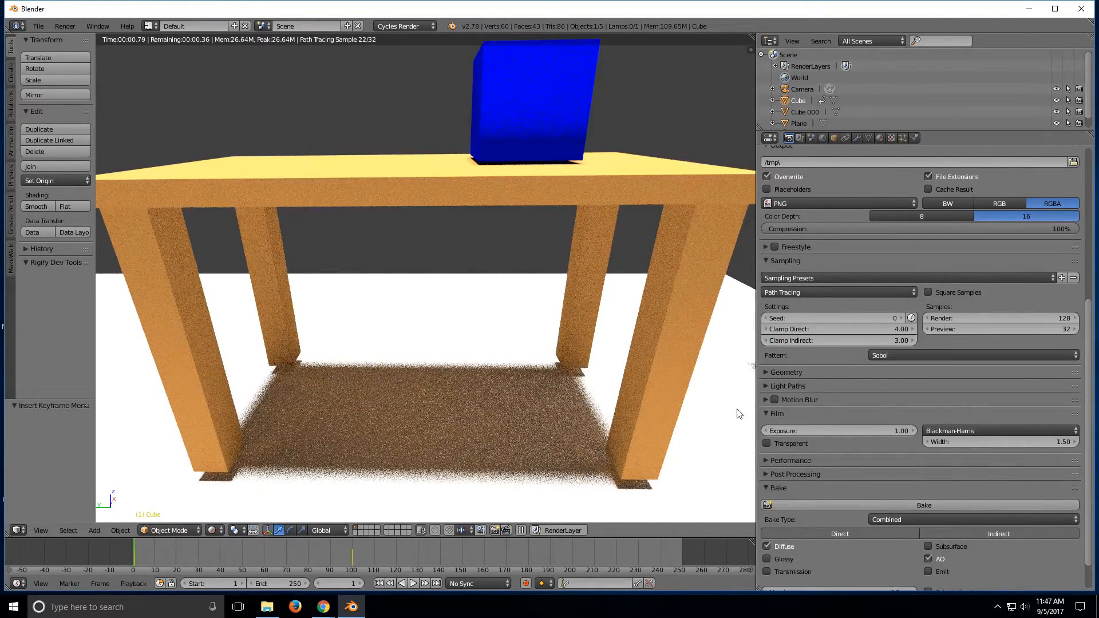
Step: Reset Clamp Indirect and Clamp Direct to 0
{"action": "left_click", "coordinate": [900, 340]}
{"action": "type", "text": "0"}
{"action": "left_click", "coordinate": [896, 331]}
{"action": "type", "text": "0"}
{"action": "key", "text": "Return"}
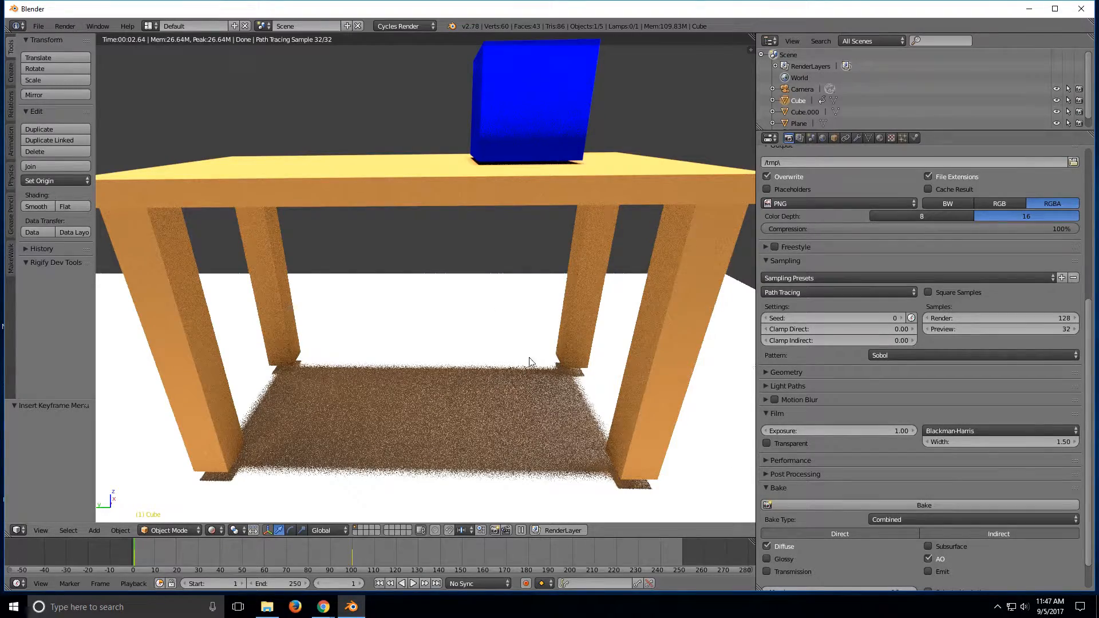
{"action": "scroll", "coordinate": [538, 263], "scroll_direction": "down", "scroll_amount": 5}
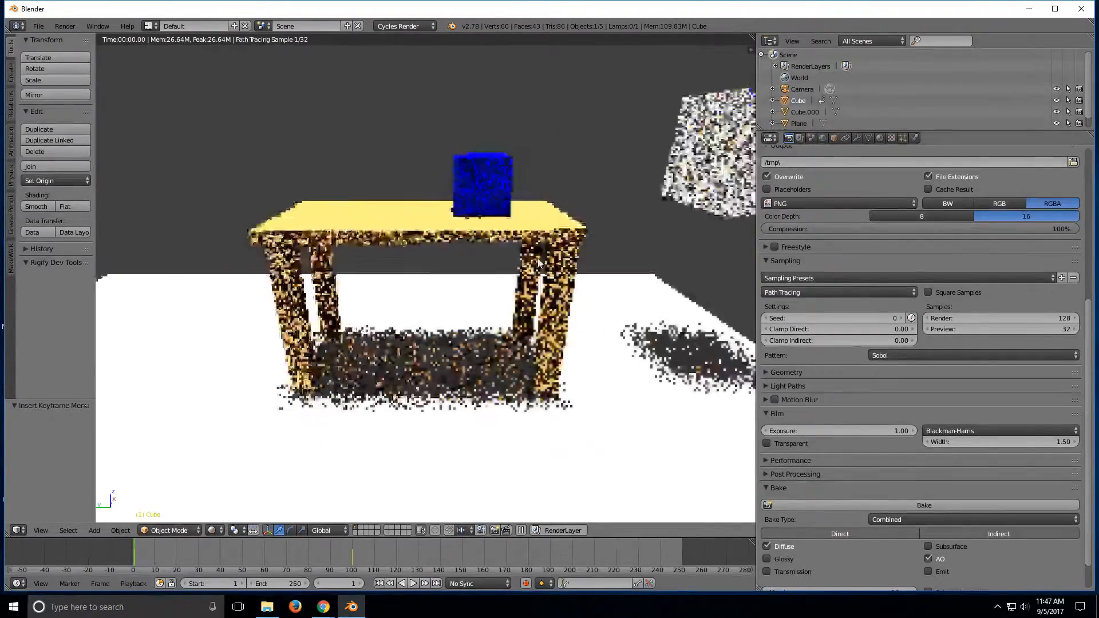
{"action": "scroll", "coordinate": [539, 261], "scroll_direction": "up", "scroll_amount": 3}
{"action": "scroll", "coordinate": [553, 290], "scroll_direction": "up", "scroll_amount": 2}
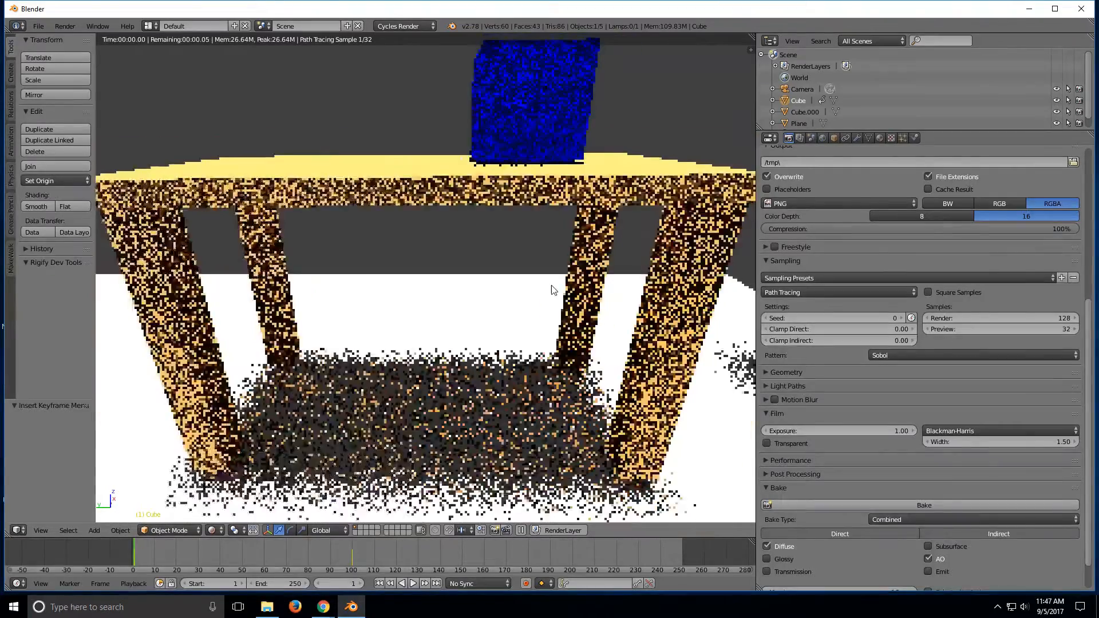
{"action": "scroll", "coordinate": [555, 287], "scroll_direction": "down", "scroll_amount": 2}
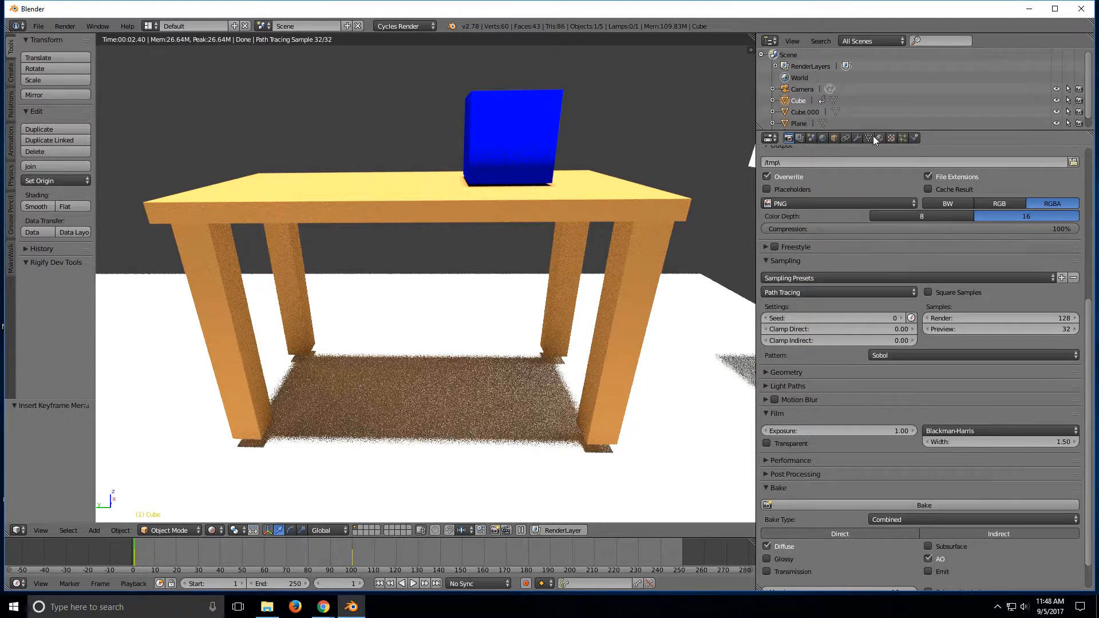
Step: Select the Sun lamp and try an emission strength of 4, settling on 10
{"action": "scroll", "coordinate": [800, 112], "scroll_direction": "down", "scroll_amount": 1}
{"action": "left_click", "coordinate": [796, 122]}
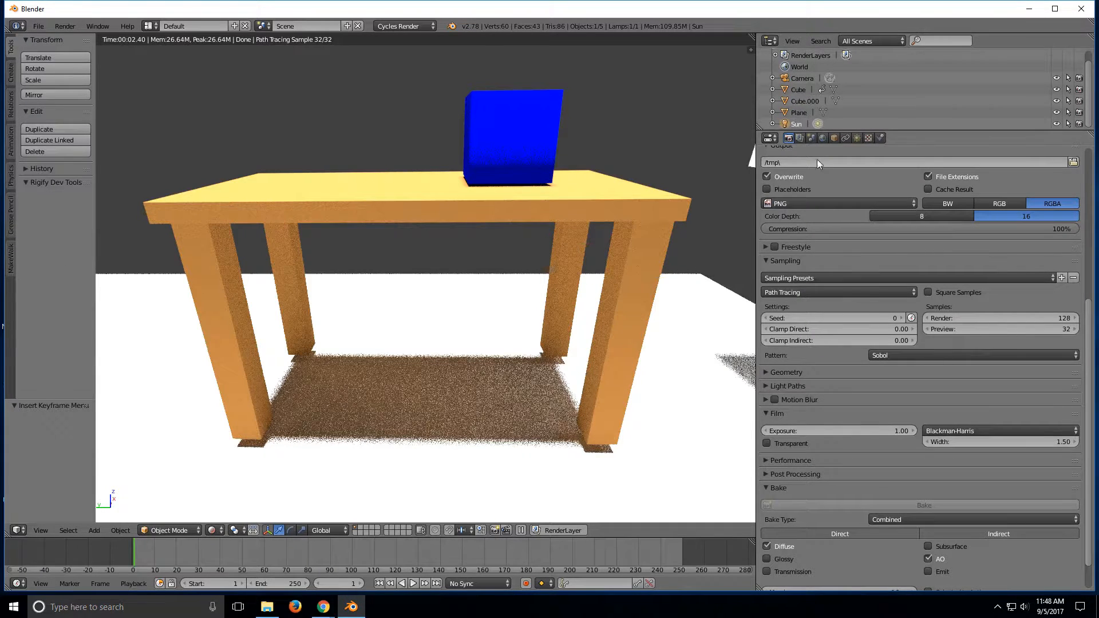
{"action": "left_click", "coordinate": [858, 138]}
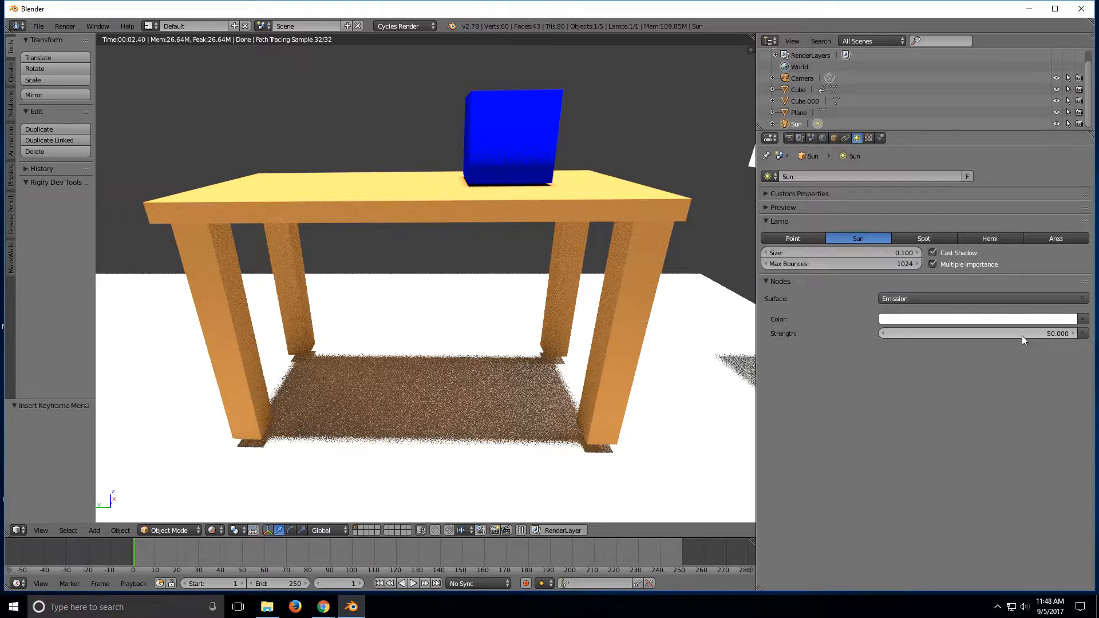
{"action": "left_click", "coordinate": [1036, 334]}
{"action": "type", "text": "4"}
{"action": "key", "text": "Return"}
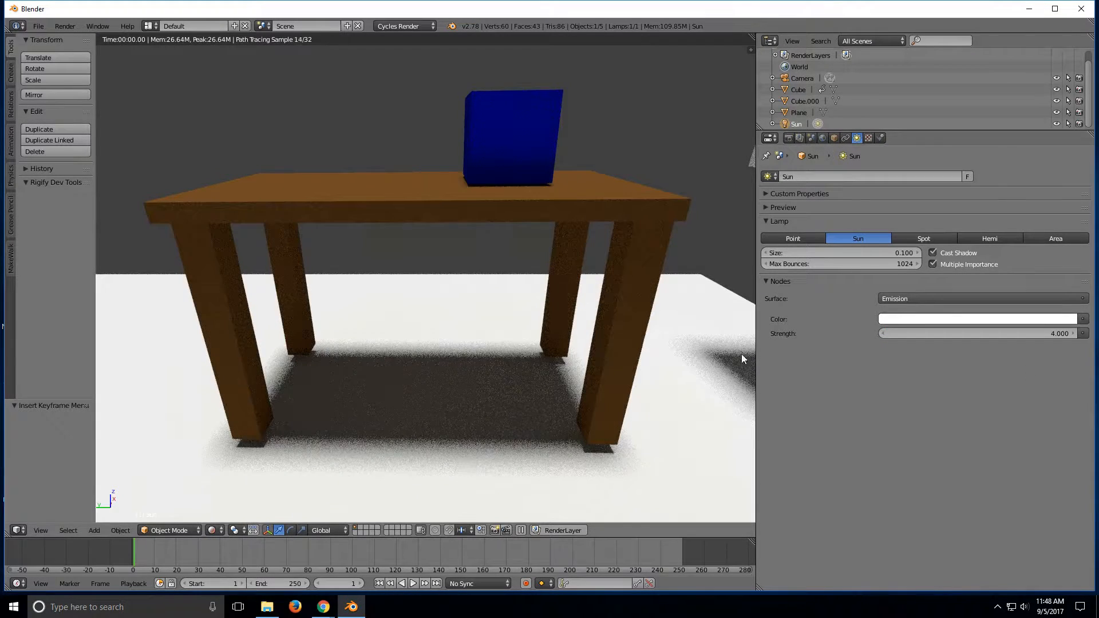
{"action": "left_click", "coordinate": [1042, 334]}
{"action": "type", "text": "10"}
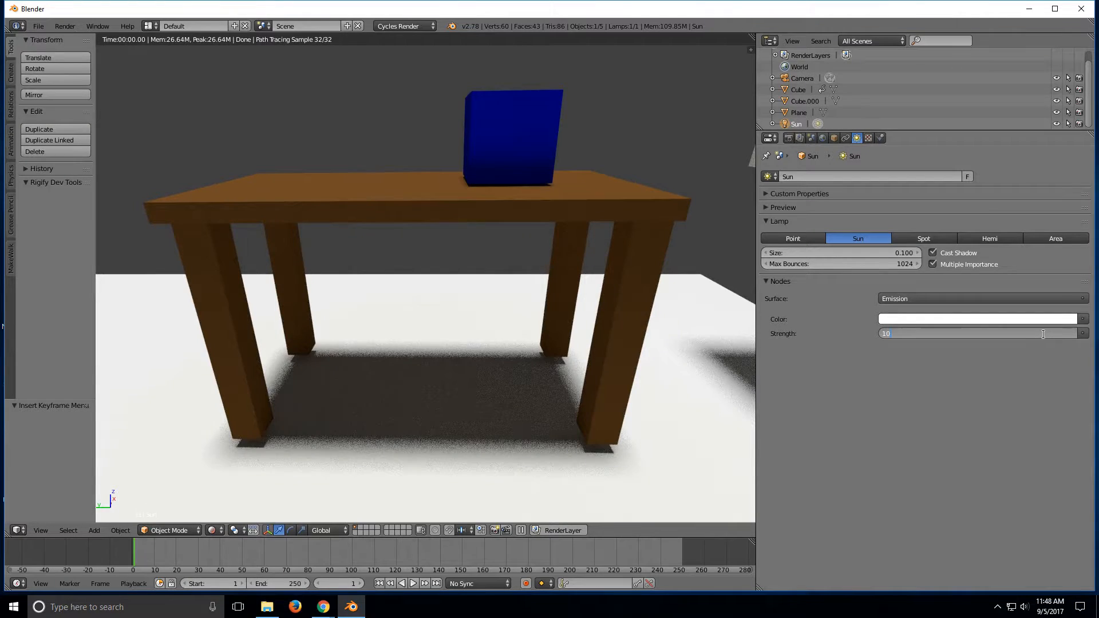
{"action": "key", "text": "Return"}
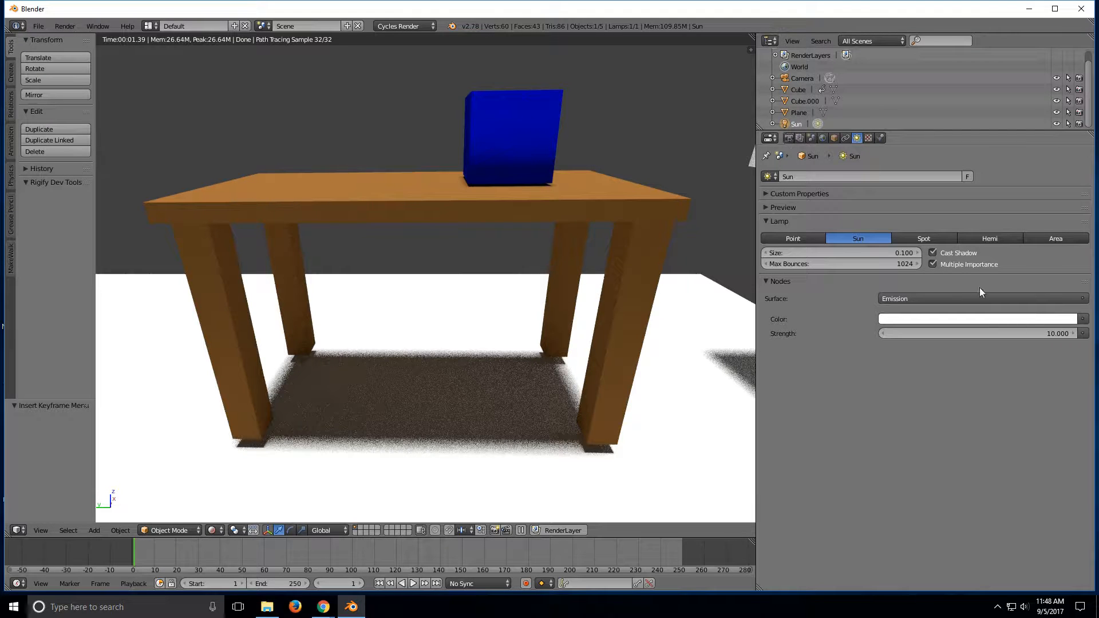
Step: Check the hex value of the Sun lamp's emission color
{"action": "left_click", "coordinate": [1049, 319]}
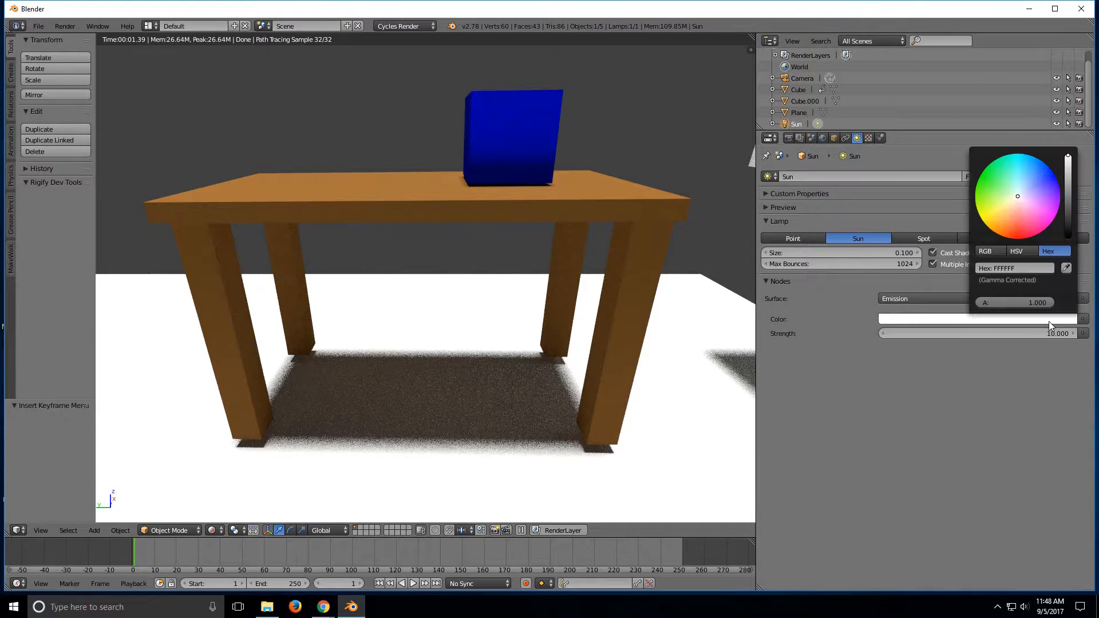
{"action": "left_click", "coordinate": [1017, 269]}
{"action": "key", "text": "Return"}
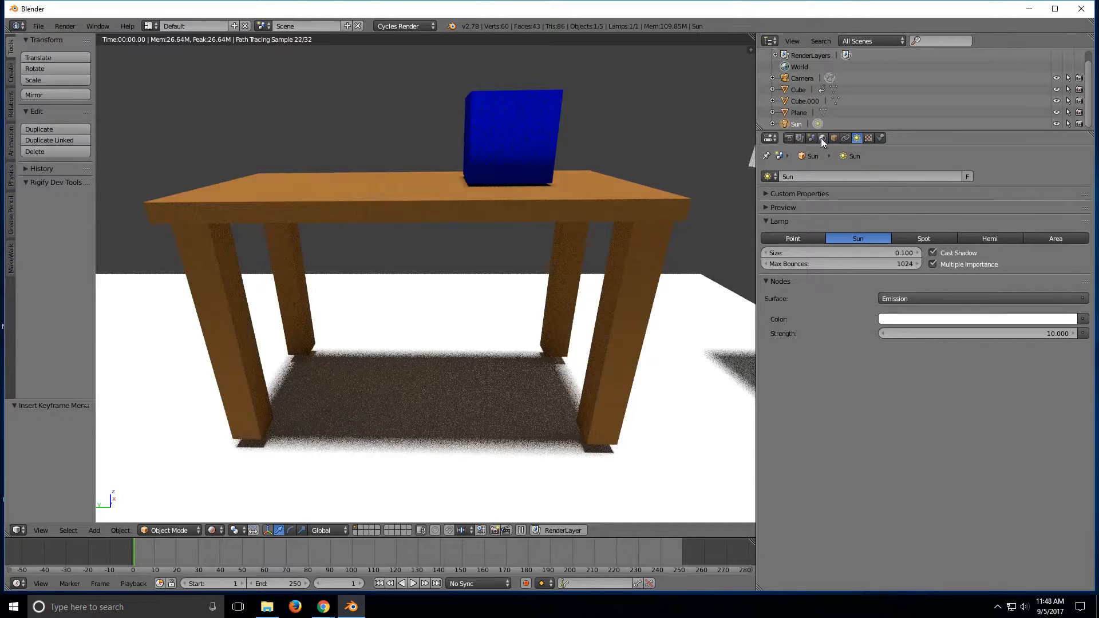
Step: Select the table and display its Material.003 nodes by switching the properties area to the Node Editor
{"action": "right_click", "coordinate": [644, 209]}
{"action": "left_click", "coordinate": [881, 139]}
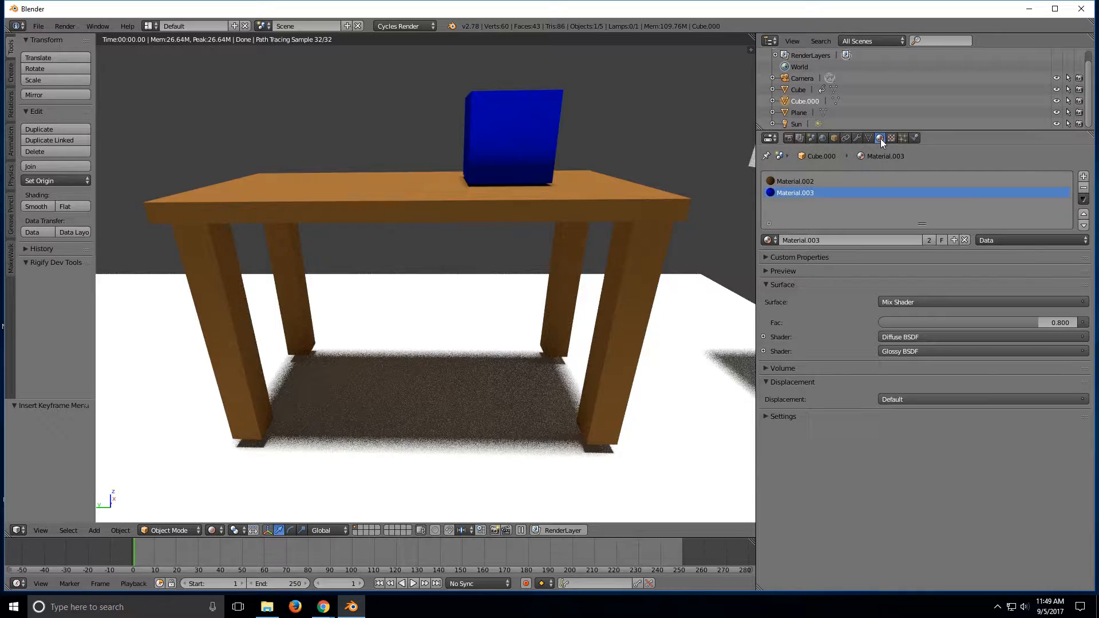
{"action": "left_click", "coordinate": [771, 139]}
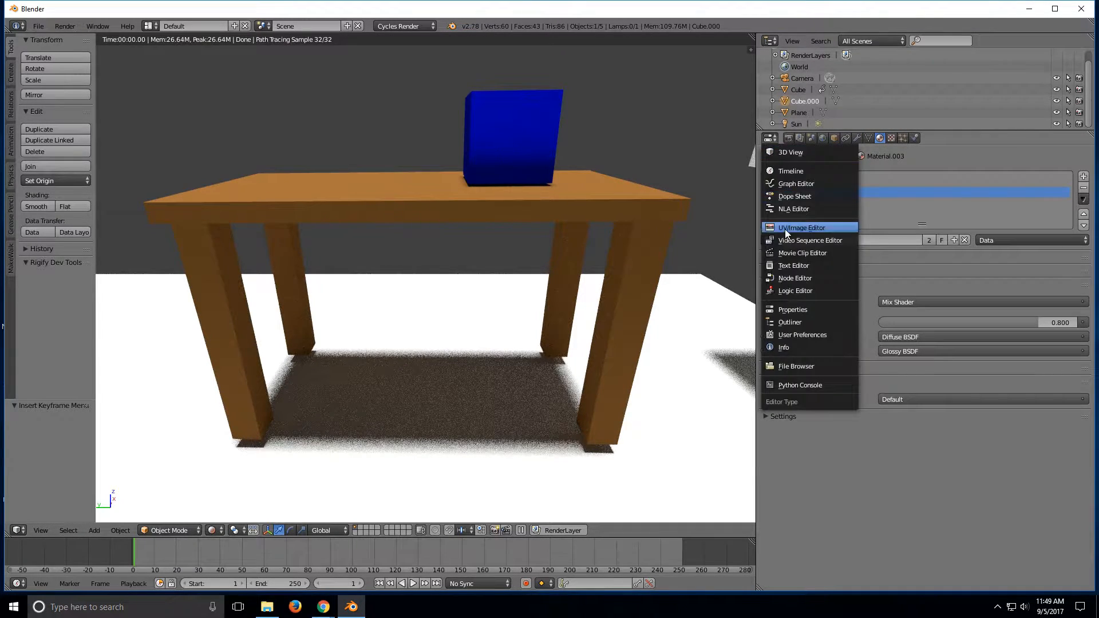
{"action": "left_click", "coordinate": [788, 279]}
{"action": "scroll", "coordinate": [833, 366], "scroll_direction": "up", "scroll_amount": 3}
{"action": "scroll", "coordinate": [833, 350], "scroll_direction": "up", "scroll_amount": 3}
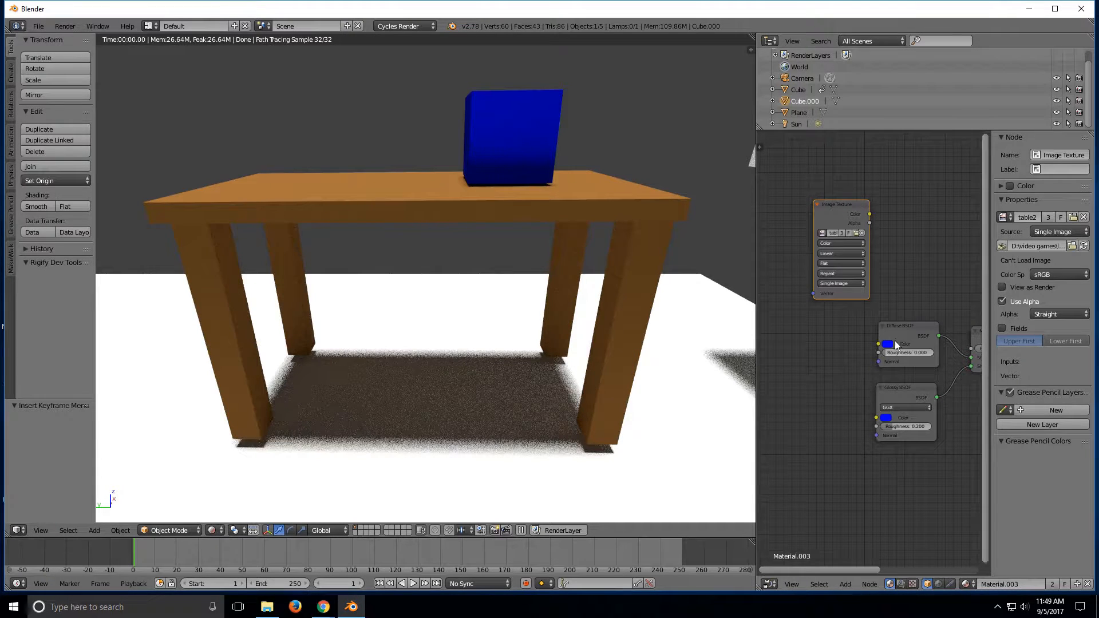
Step: Select the Sun lamp and try adjusting the brightness of its Emission node color
{"action": "double_click", "coordinate": [799, 125]}
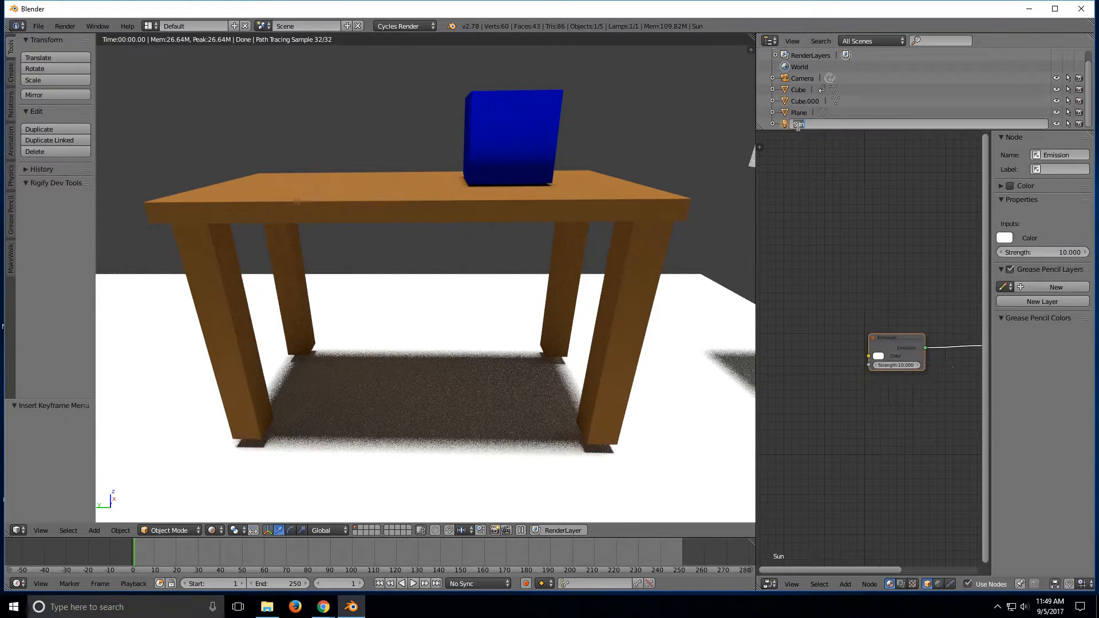
{"action": "left_click", "coordinate": [879, 356]}
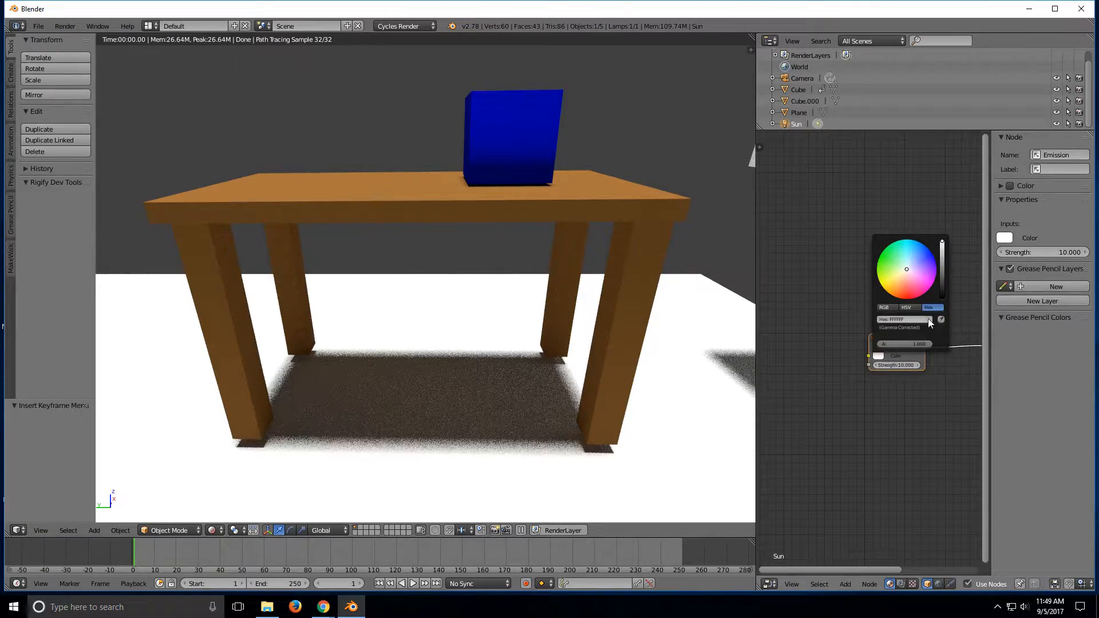
{"action": "left_click", "coordinate": [944, 245]}
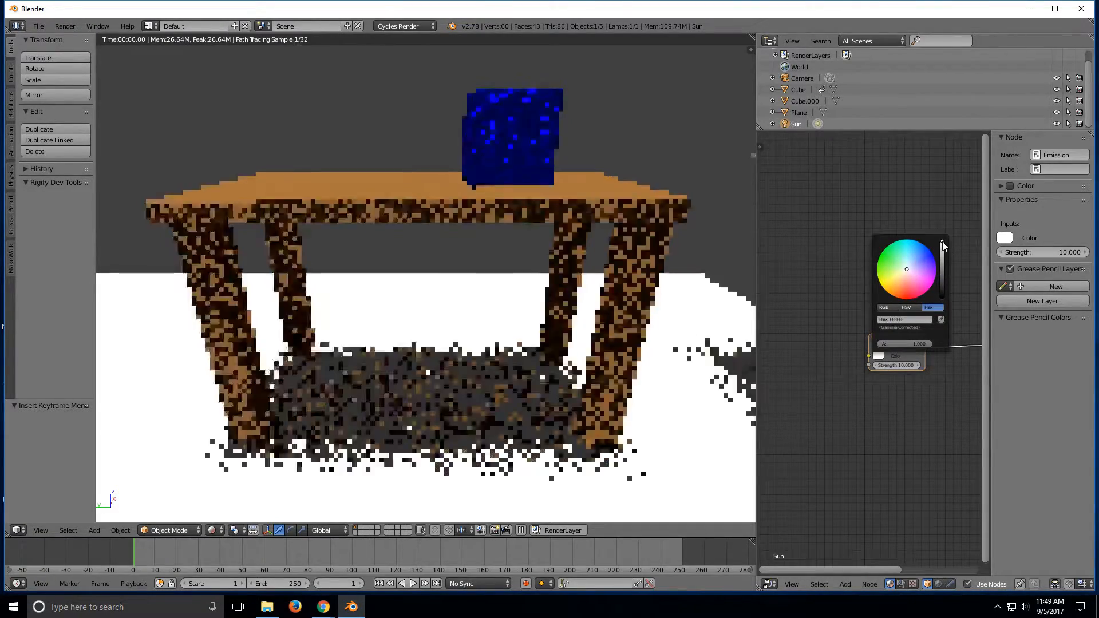
{"action": "left_click_drag", "start_coordinate": [943, 242], "coordinate": [943, 241]}
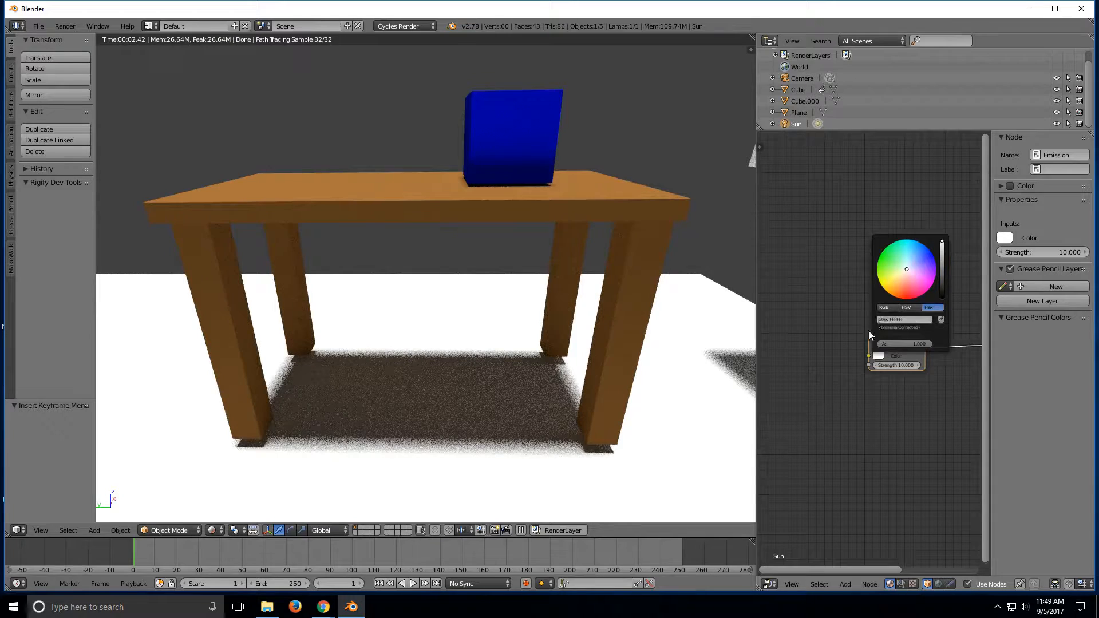
Step: Switch the Node Editor area back to Properties and show the render settings
{"action": "left_click", "coordinate": [771, 583]}
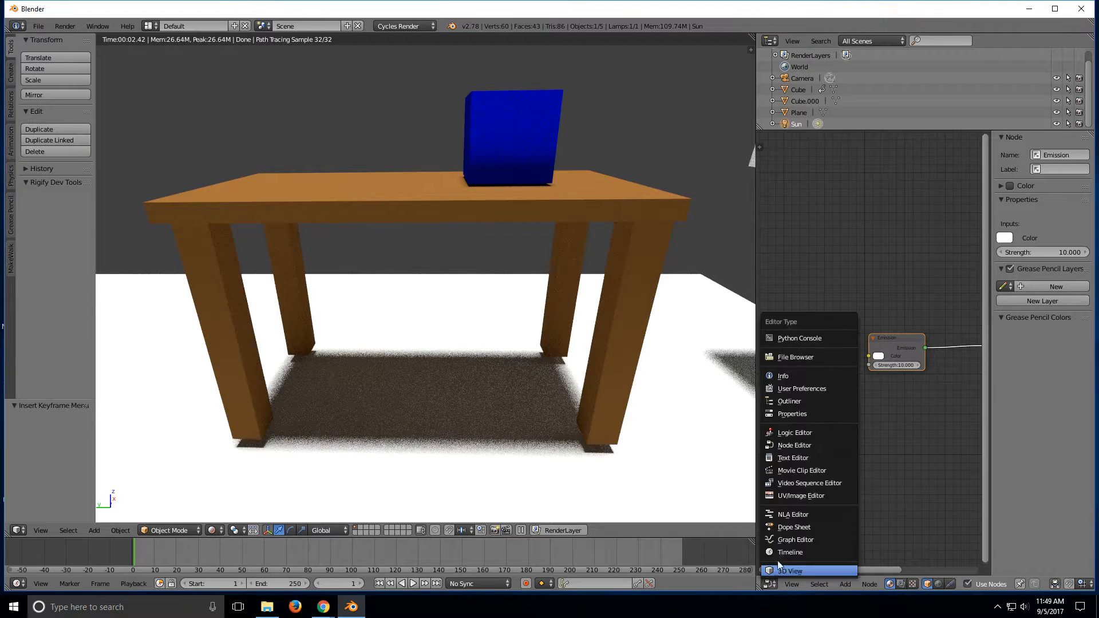
{"action": "left_click", "coordinate": [778, 415]}
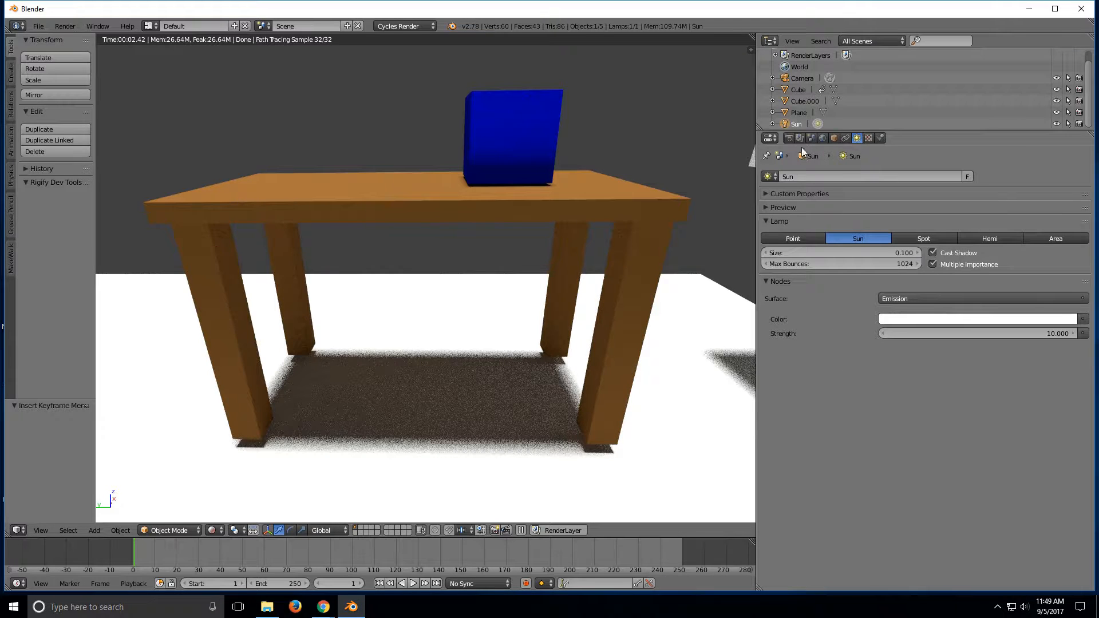
{"action": "left_click", "coordinate": [789, 138]}
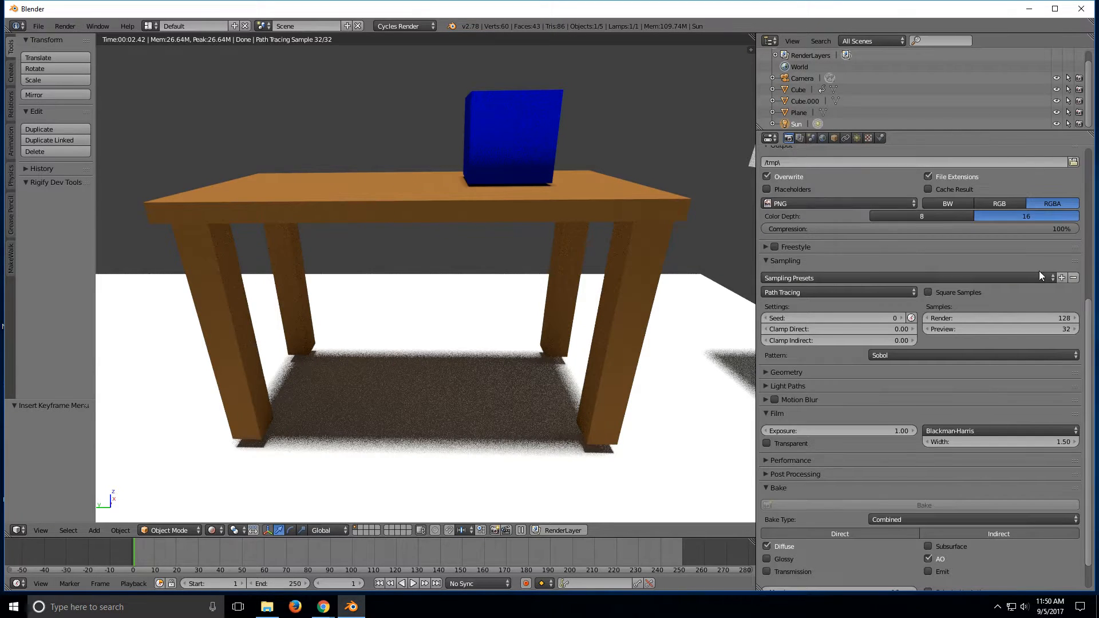
Step: Toggle the animated seed option in the sampling settings on and back off
{"action": "scroll", "coordinate": [1089, 209], "scroll_direction": "down", "scroll_amount": 3}
{"action": "scroll", "coordinate": [1089, 209], "scroll_direction": "down", "scroll_amount": 8}
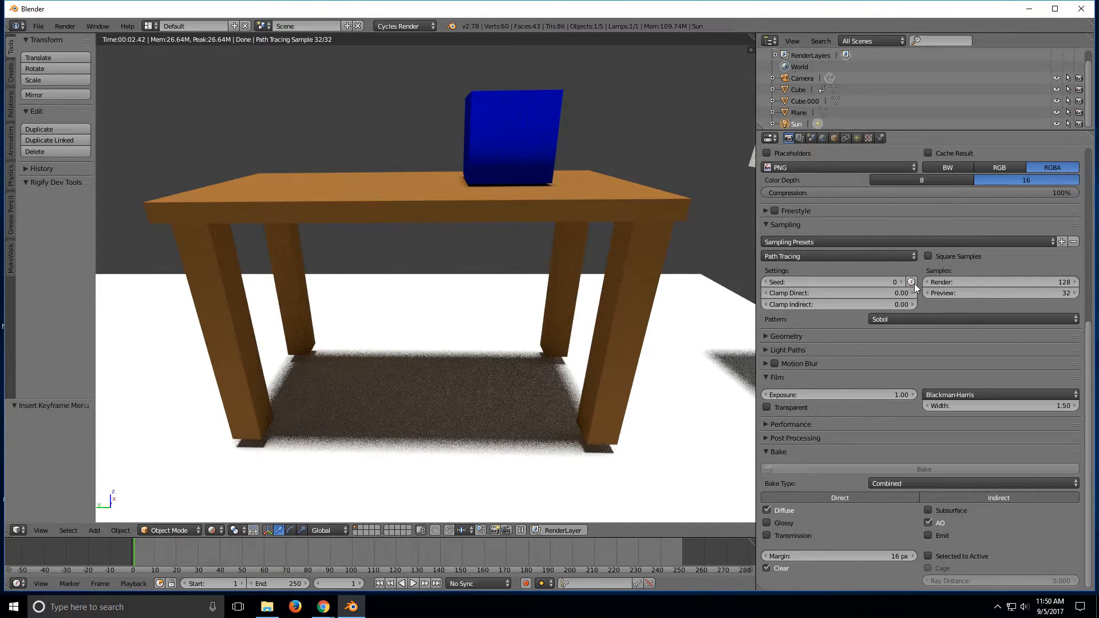
{"action": "left_click", "coordinate": [913, 282]}
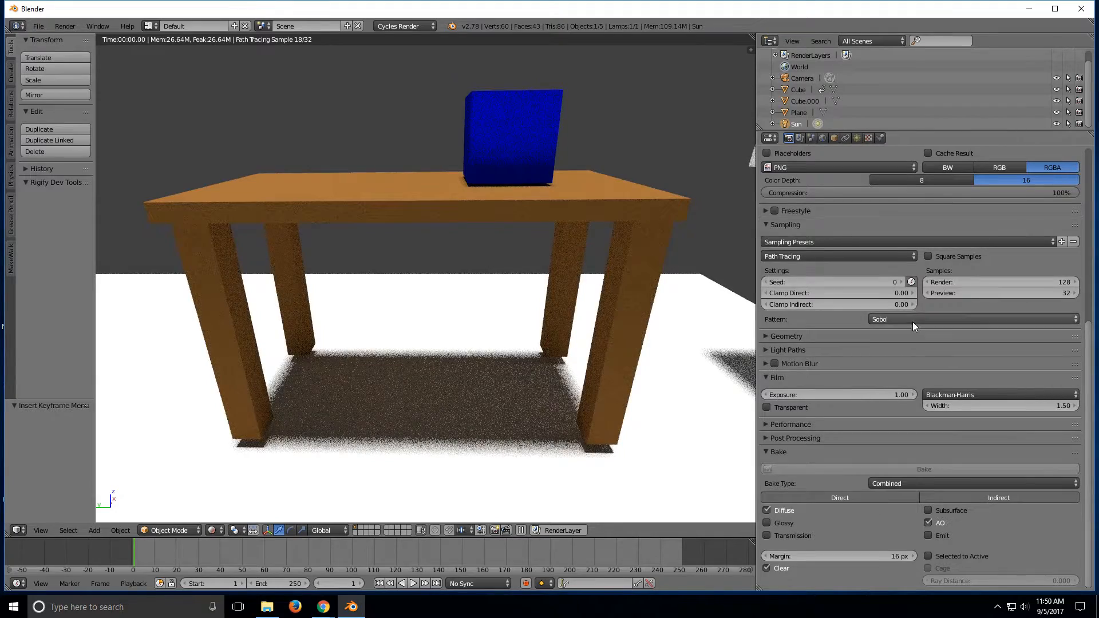
{"action": "left_click", "coordinate": [912, 282]}
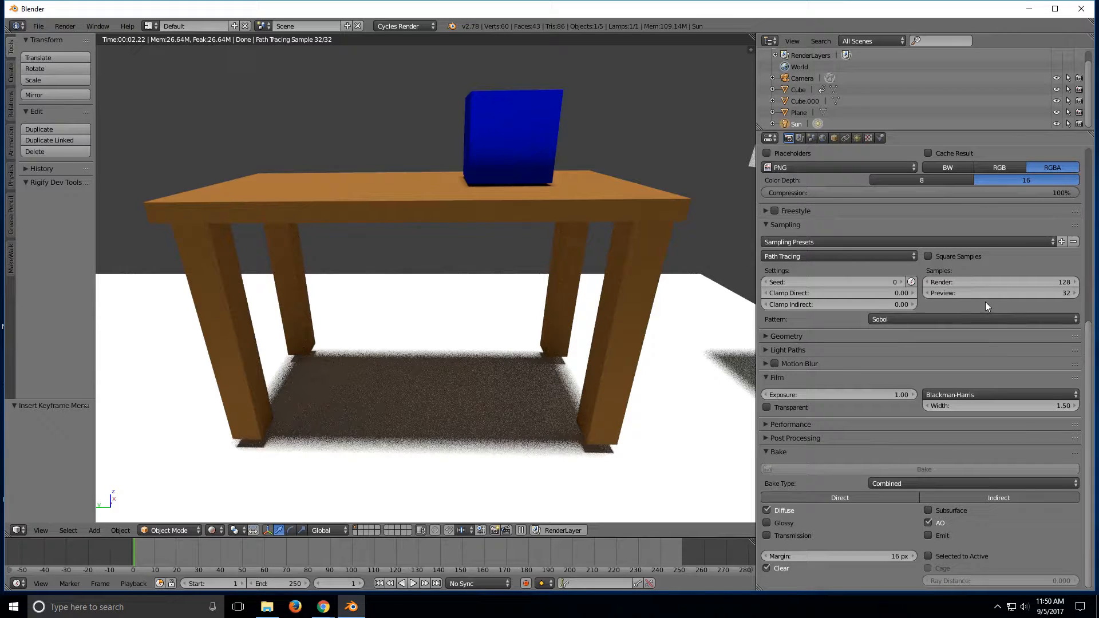
Step: Expand the Geometry settings to view the volume sampling step size and maximum steps
{"action": "left_click", "coordinate": [765, 336]}
{"action": "scroll", "coordinate": [818, 345], "scroll_direction": "down", "scroll_amount": 2}
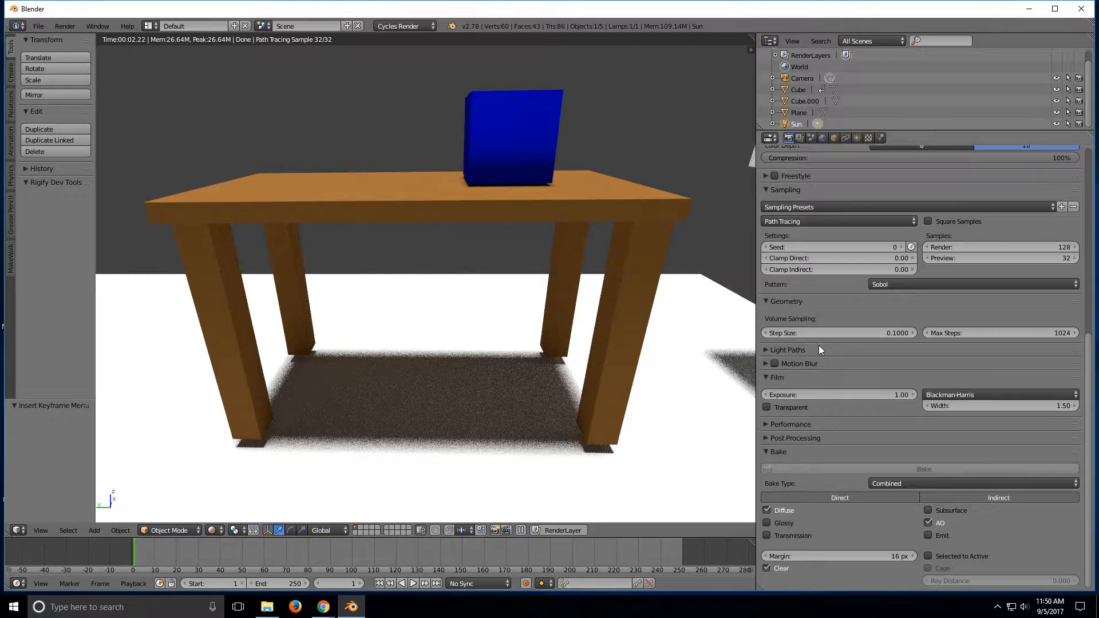
Step: Collapse the Geometry settings and expand Light Paths to view the transparency and bounce limits
{"action": "left_click", "coordinate": [764, 301]}
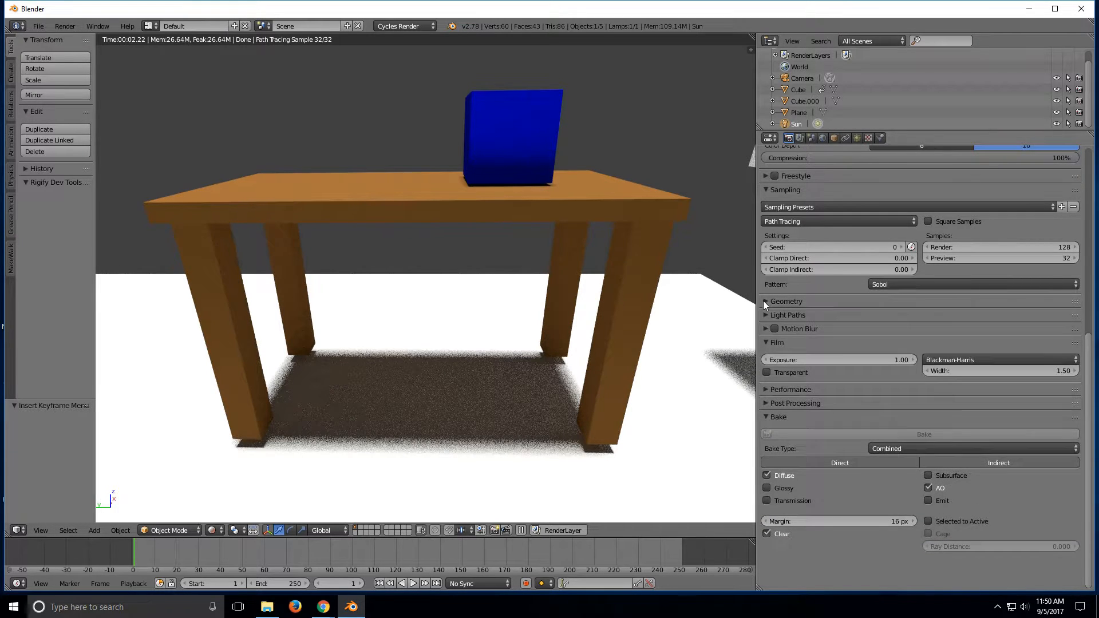
{"action": "left_click", "coordinate": [768, 314]}
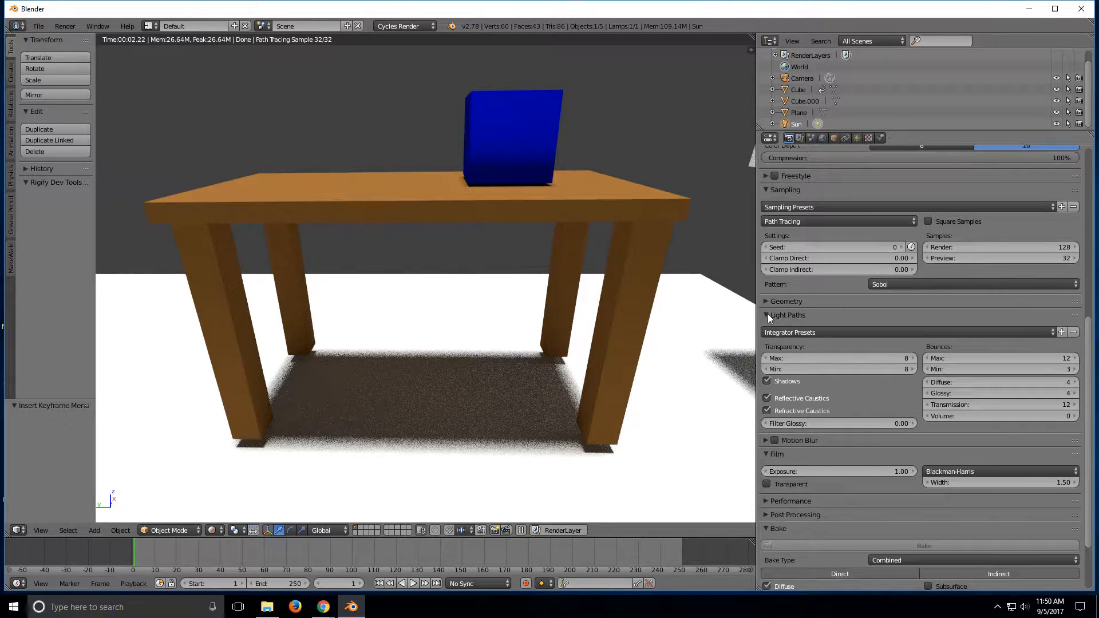
{"action": "scroll", "coordinate": [847, 316], "scroll_direction": "down", "scroll_amount": 4}
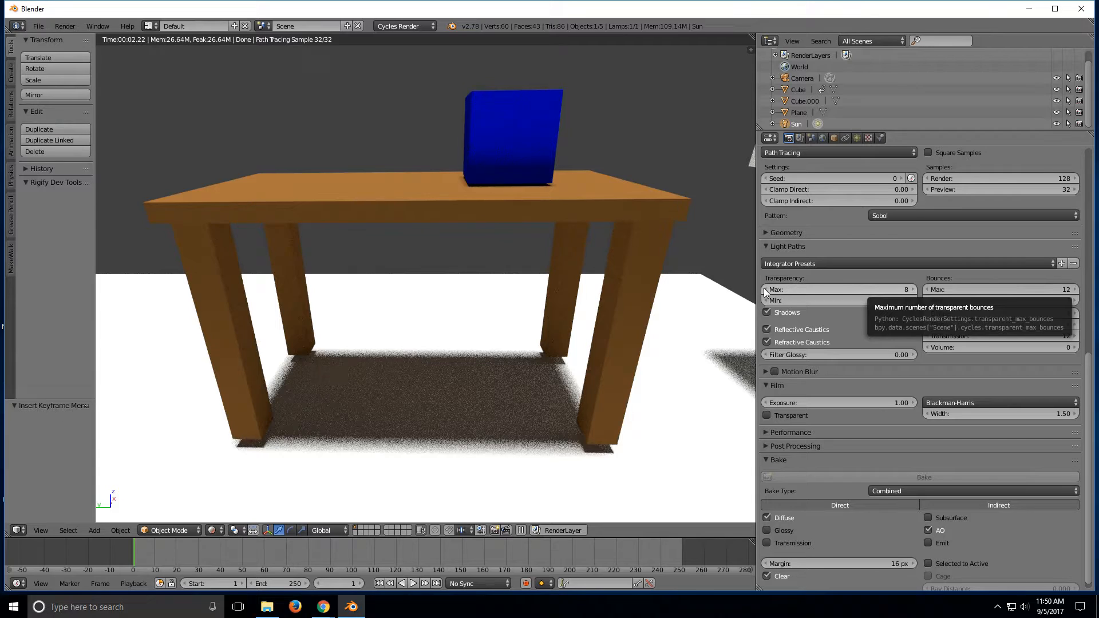
Step: Set both the maximum and minimum transparency bounces to 4 in the Light Paths settings
{"action": "left_click", "coordinate": [805, 290]}
{"action": "type", "text": "4"}
{"action": "key", "text": "Return"}
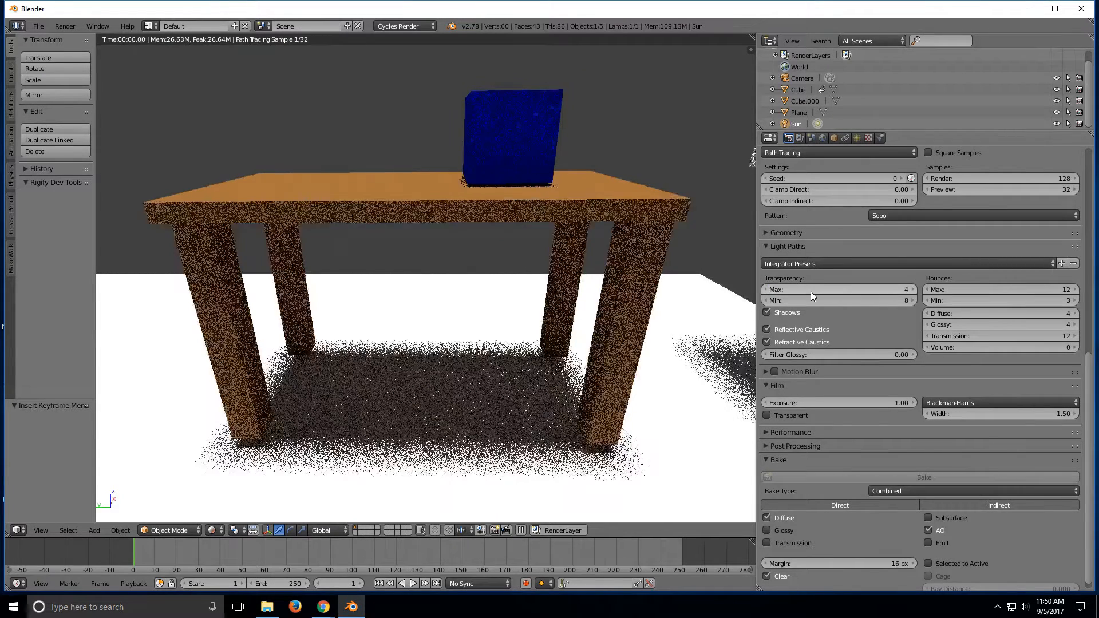
{"action": "left_click", "coordinate": [850, 302]}
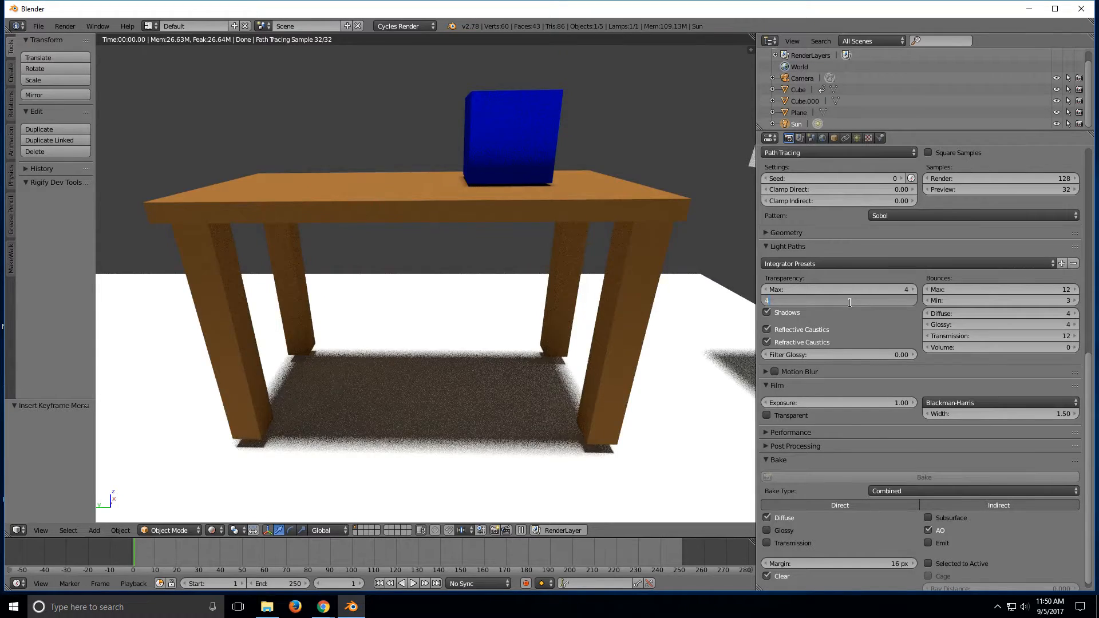
{"action": "key", "text": "Return"}
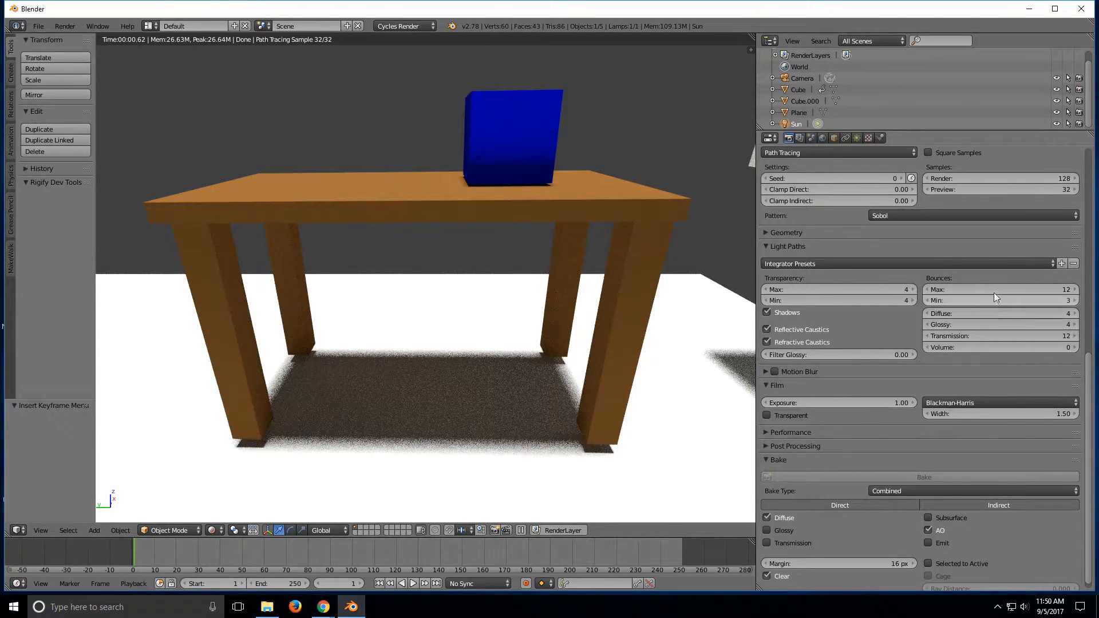
Step: Try a maximum of 4 light bounces, and undo the changes to the bounce limits
{"action": "left_click", "coordinate": [952, 290]}
{"action": "type", "text": "4"}
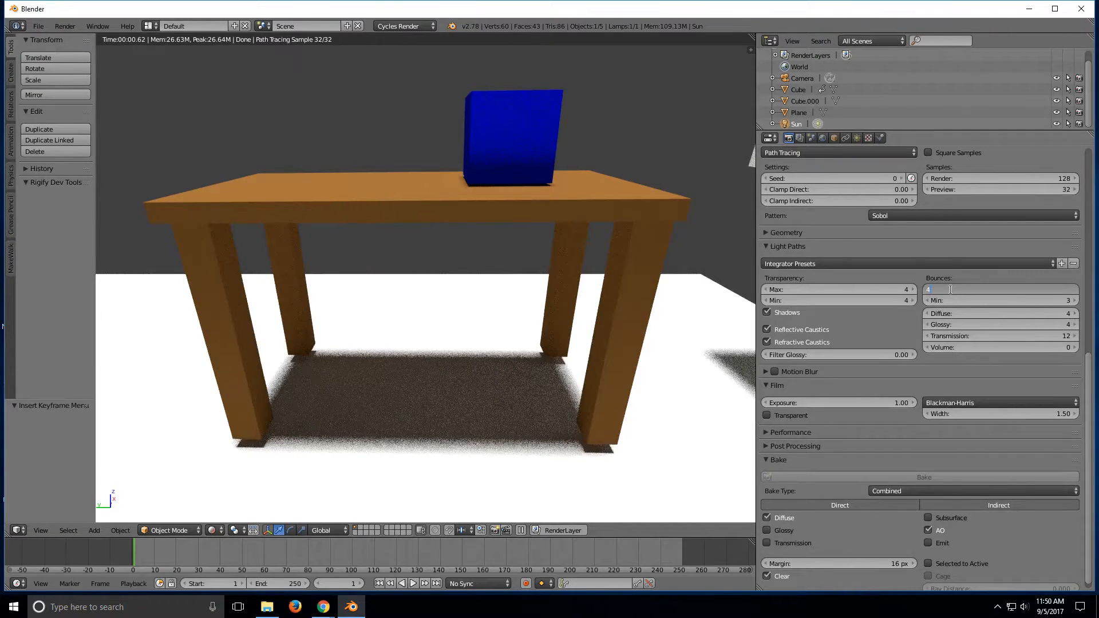
{"action": "key", "text": "Return"}
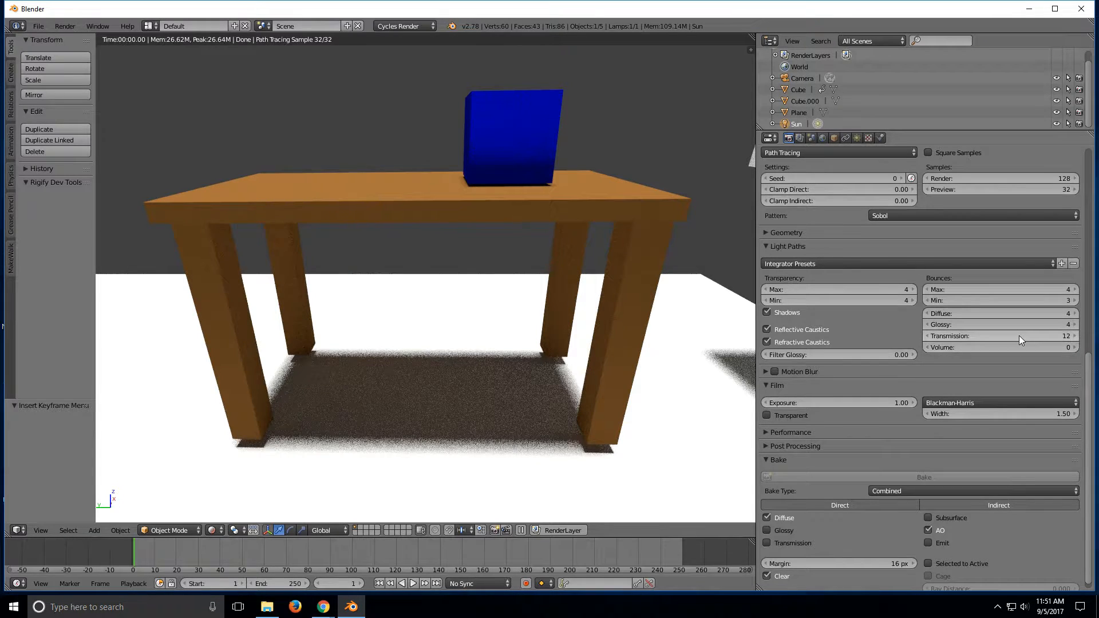
{"action": "key", "text": "ctrl+z"}
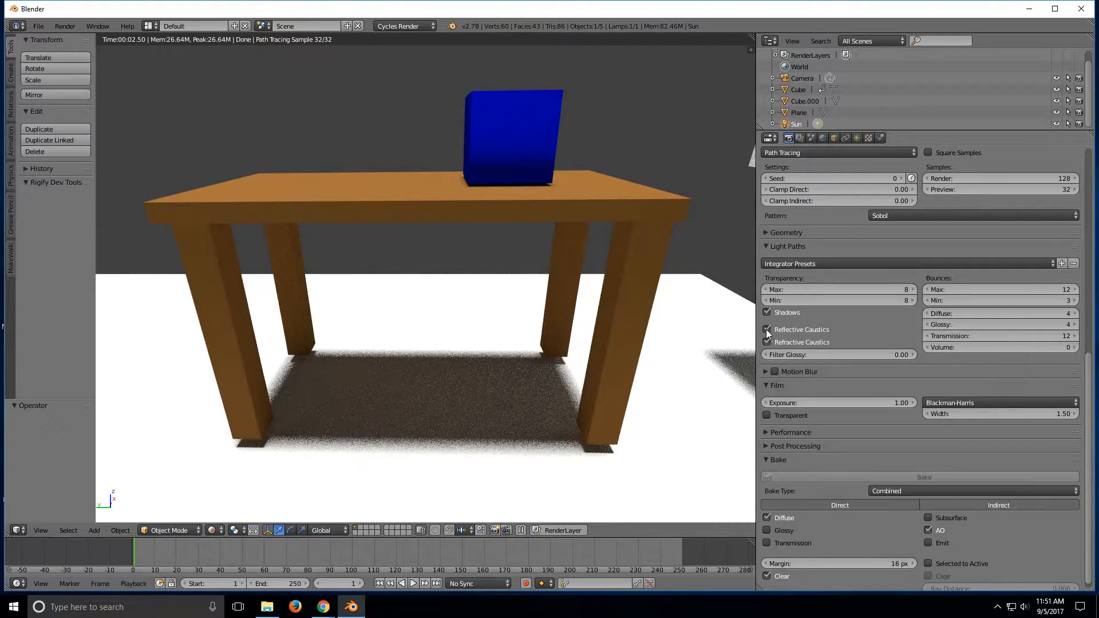
Step: Toggle reflective caustics off and back on, and do the same for refractive caustics
{"action": "left_click", "coordinate": [766, 329]}
{"action": "left_click", "coordinate": [766, 329]}
{"action": "left_click", "coordinate": [767, 342]}
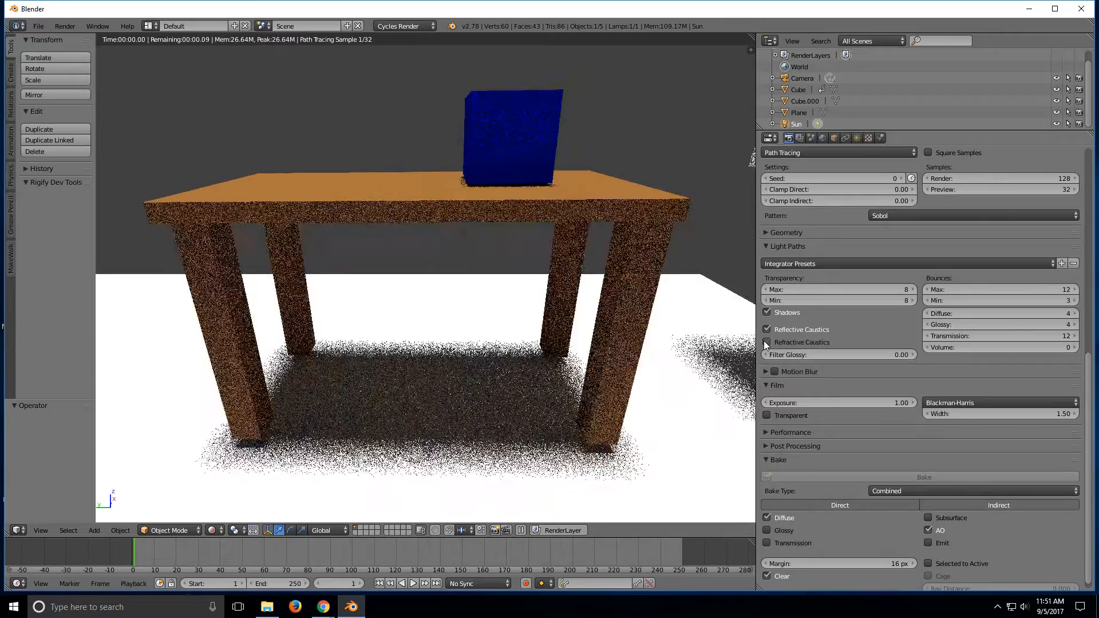
{"action": "left_click", "coordinate": [766, 342]}
Step: Expand the Motion Blur settings to view the shutter options, and collapse them again
{"action": "scroll", "coordinate": [801, 332], "scroll_direction": "down", "scroll_amount": 1}
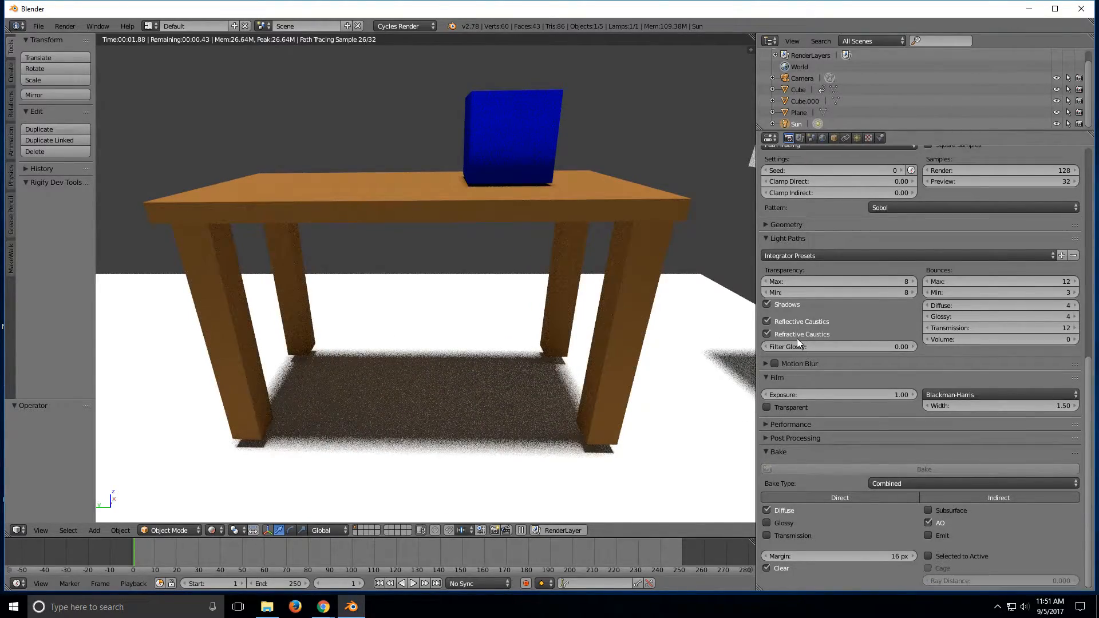
{"action": "left_click", "coordinate": [765, 365]}
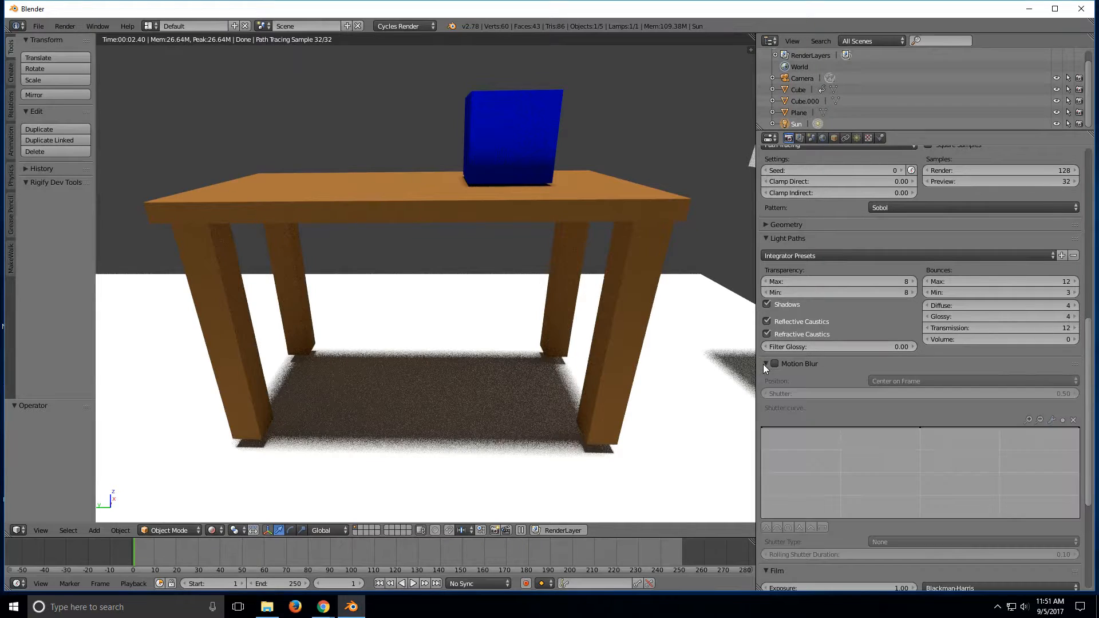
{"action": "left_click", "coordinate": [764, 365]}
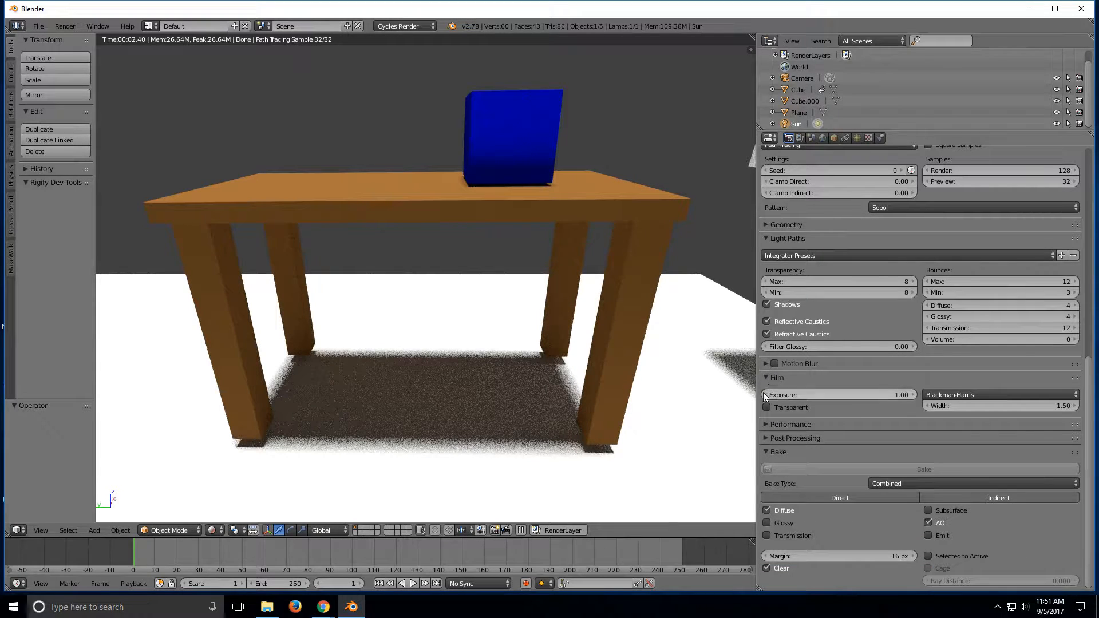
Step: Expand the Performance settings to examine the thread and tile size options
{"action": "left_click", "coordinate": [766, 424]}
{"action": "scroll", "coordinate": [765, 427], "scroll_direction": "down", "scroll_amount": 2}
{"action": "scroll", "coordinate": [765, 425], "scroll_direction": "down", "scroll_amount": 3}
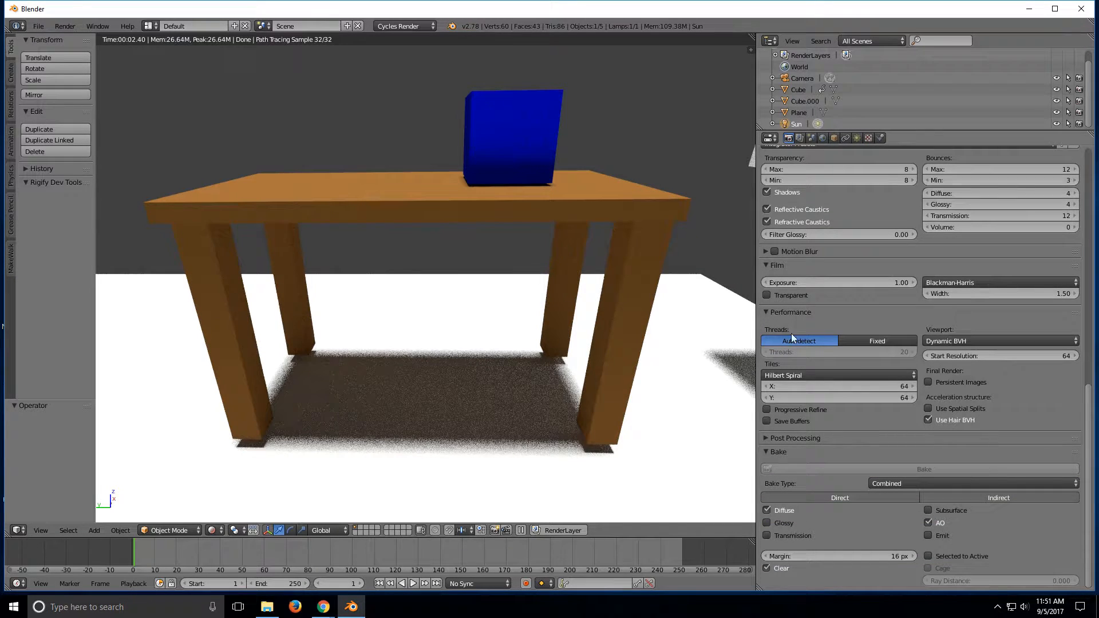
{"action": "left_click", "coordinate": [903, 383]}
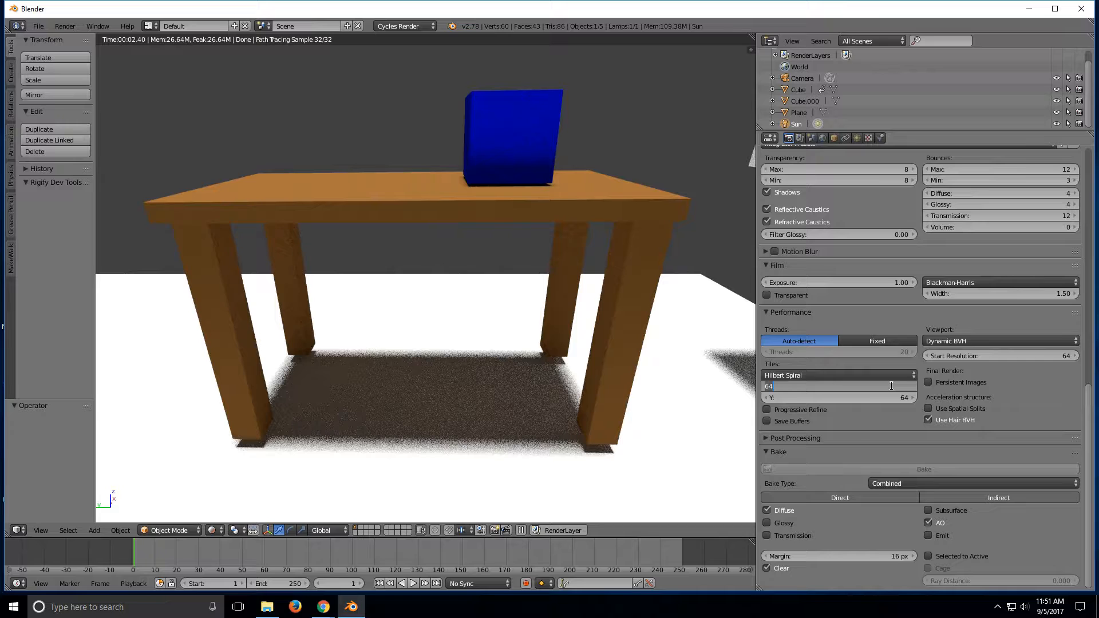
{"action": "left_click", "coordinate": [886, 396]}
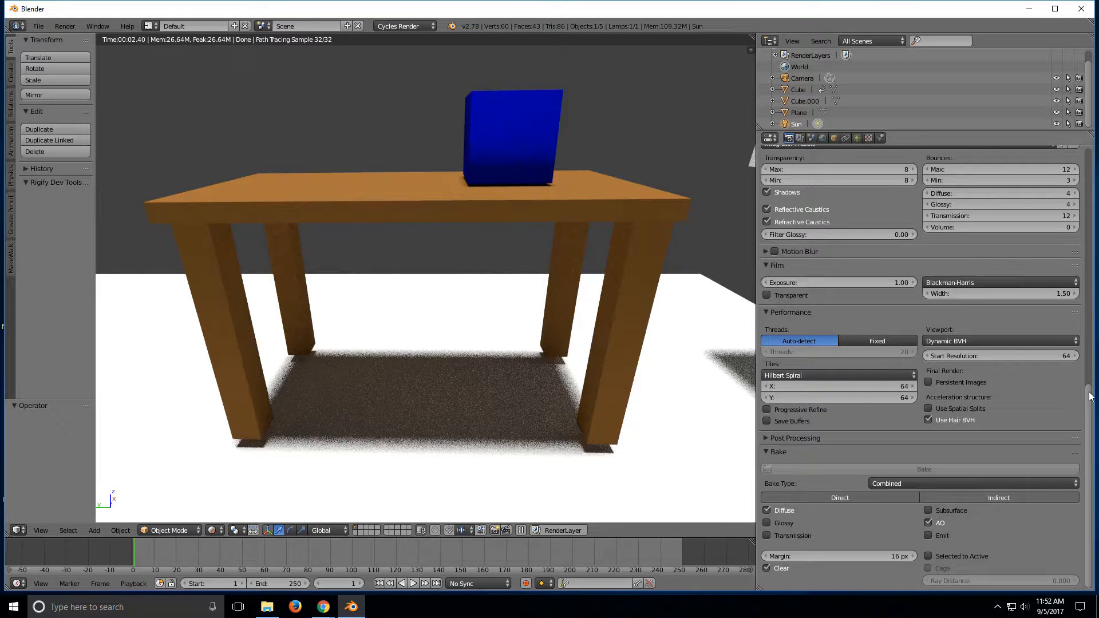
Step: Briefly open and close the Post Processing settings, and collapse the Bake settings
{"action": "mouse_move", "coordinate": [1090, 397]}
{"action": "left_mouse_down"}
{"action": "mouse_move", "coordinate": [1091, 375]}
{"action": "mouse_move", "coordinate": [1091, 413]}
{"action": "left_mouse_up"}
{"action": "mouse_move", "coordinate": [1087, 407]}
{"action": "left_mouse_down"}
{"action": "mouse_move", "coordinate": [1087, 378]}
{"action": "mouse_move", "coordinate": [1088, 410]}
{"action": "left_mouse_up"}
{"action": "left_click", "coordinate": [767, 438]}
{"action": "left_click", "coordinate": [767, 438]}
{"action": "left_click", "coordinate": [765, 452]}
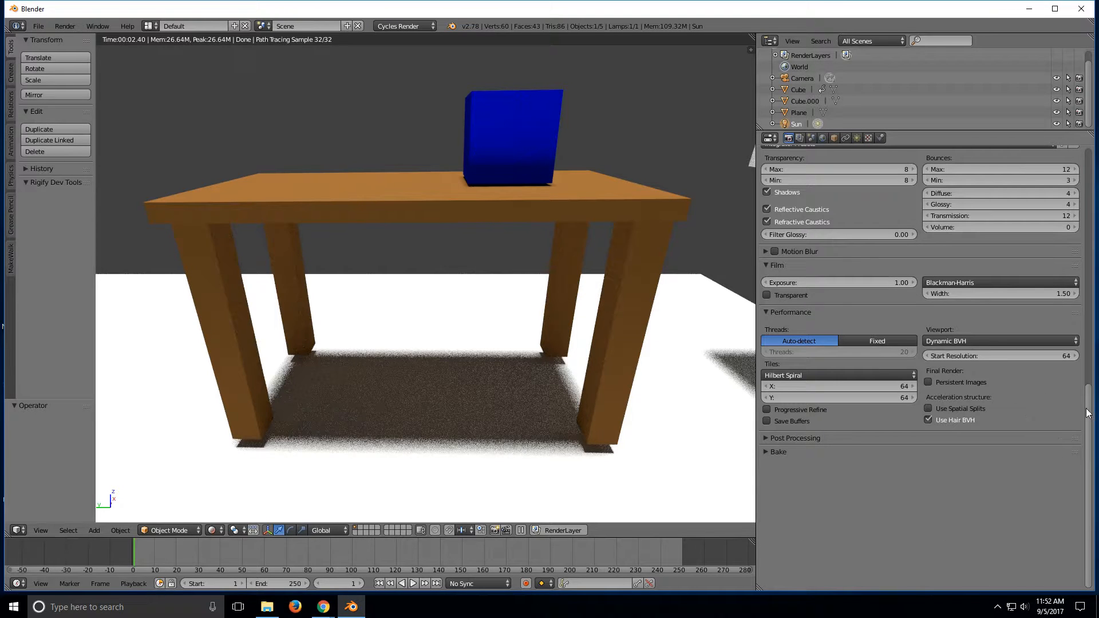
{"action": "left_click", "coordinate": [1091, 362]}
{"action": "left_click", "coordinate": [1091, 391]}
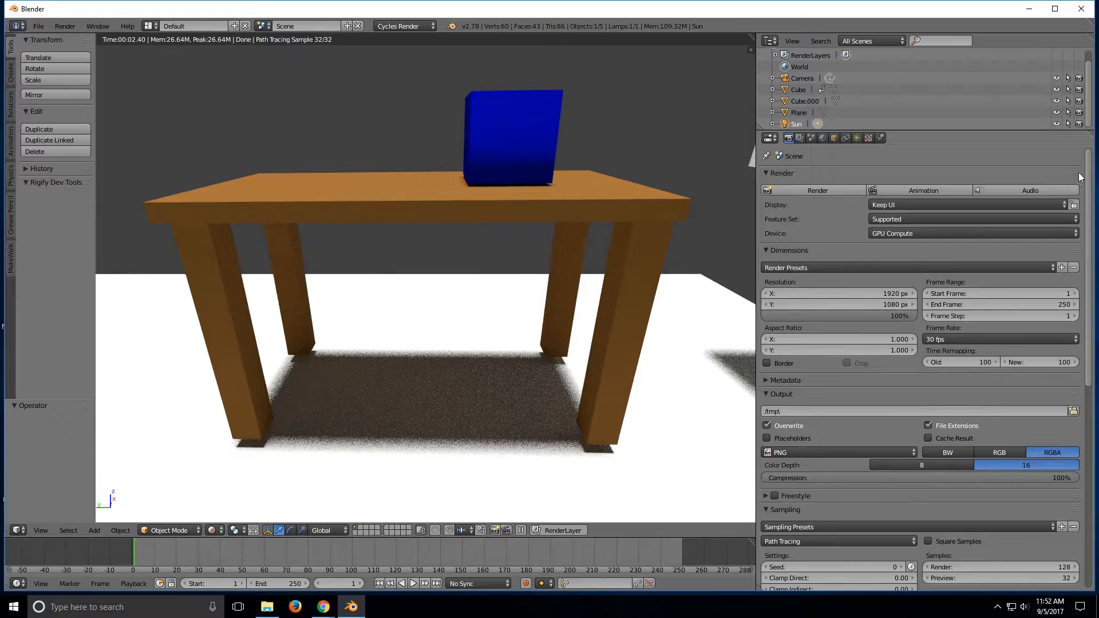
{"action": "mouse_move", "coordinate": [1090, 162]}
{"action": "left_mouse_down"}
{"action": "mouse_move", "coordinate": [1087, 350]}
{"action": "mouse_move", "coordinate": [1088, 168]}
{"action": "left_mouse_up"}
{"action": "left_click_drag", "start_coordinate": [1090, 230], "coordinate": [1090, 161]}
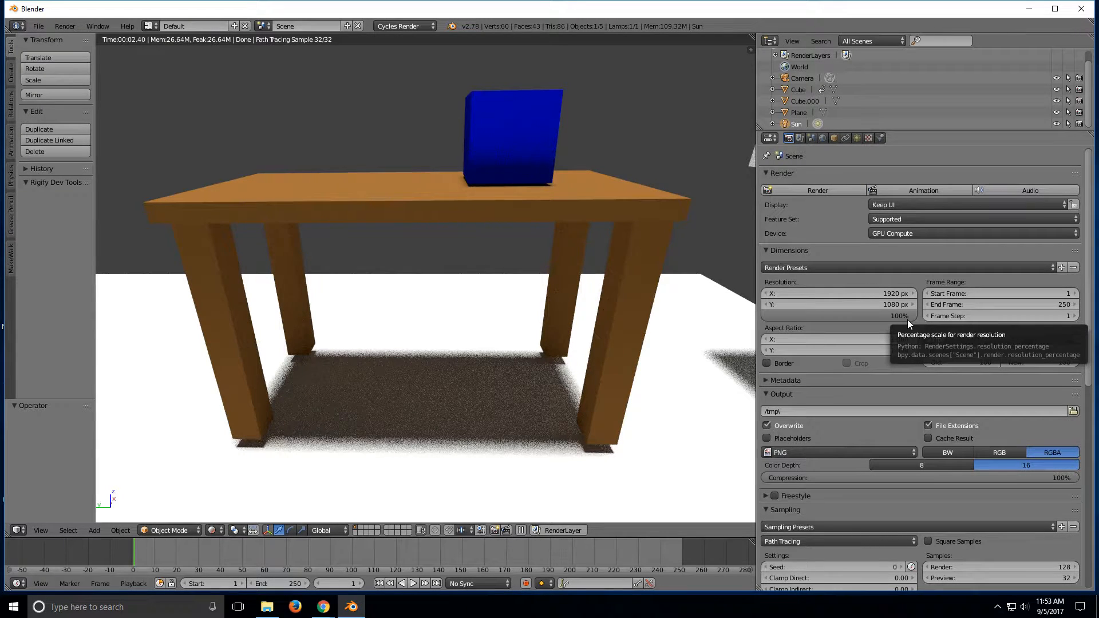
{"action": "left_click_drag", "start_coordinate": [1089, 171], "coordinate": [1083, 148]}
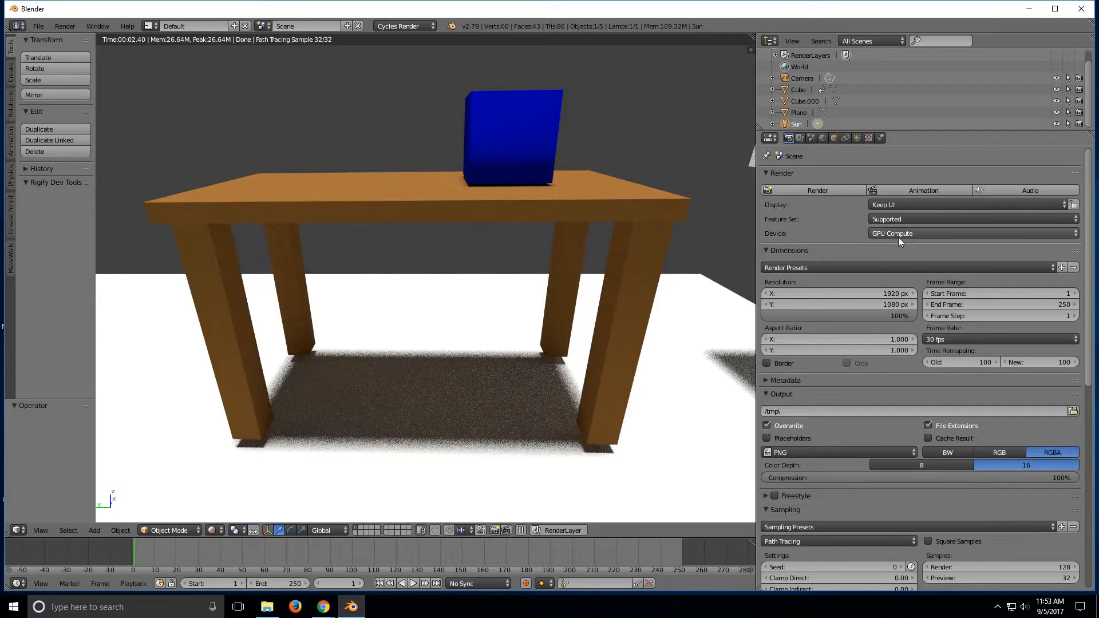
Step: Set the render samples to 1000 in the Sampling settings
{"action": "left_click_drag", "start_coordinate": [1090, 269], "coordinate": [1090, 376]}
{"action": "left_click", "coordinate": [1039, 362]}
{"action": "type", "text": "1000"}
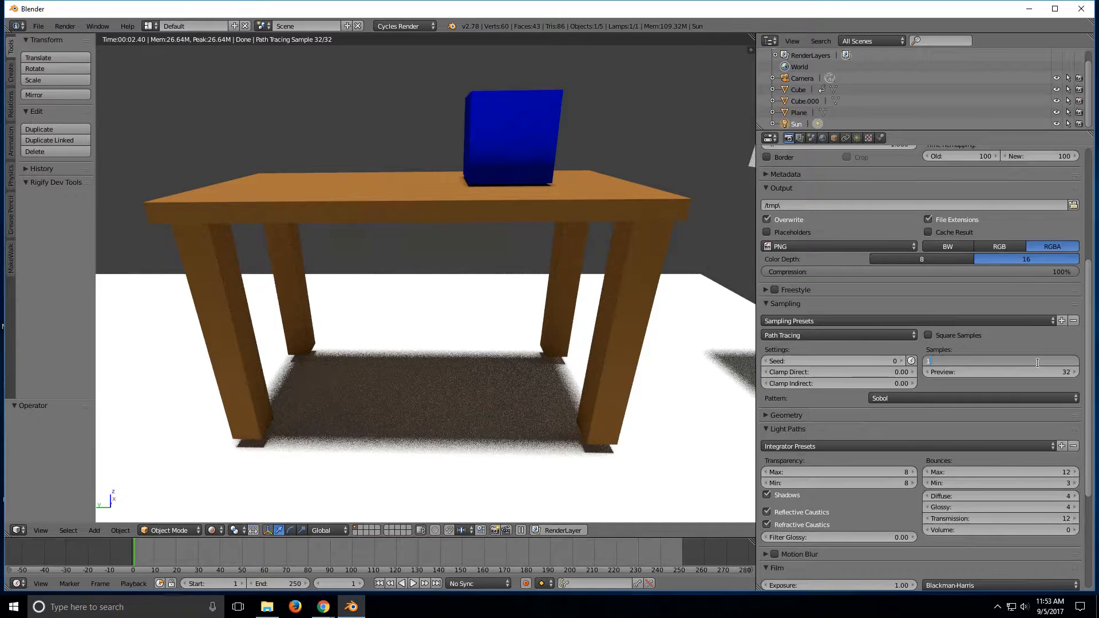
{"action": "key", "text": "Return"}
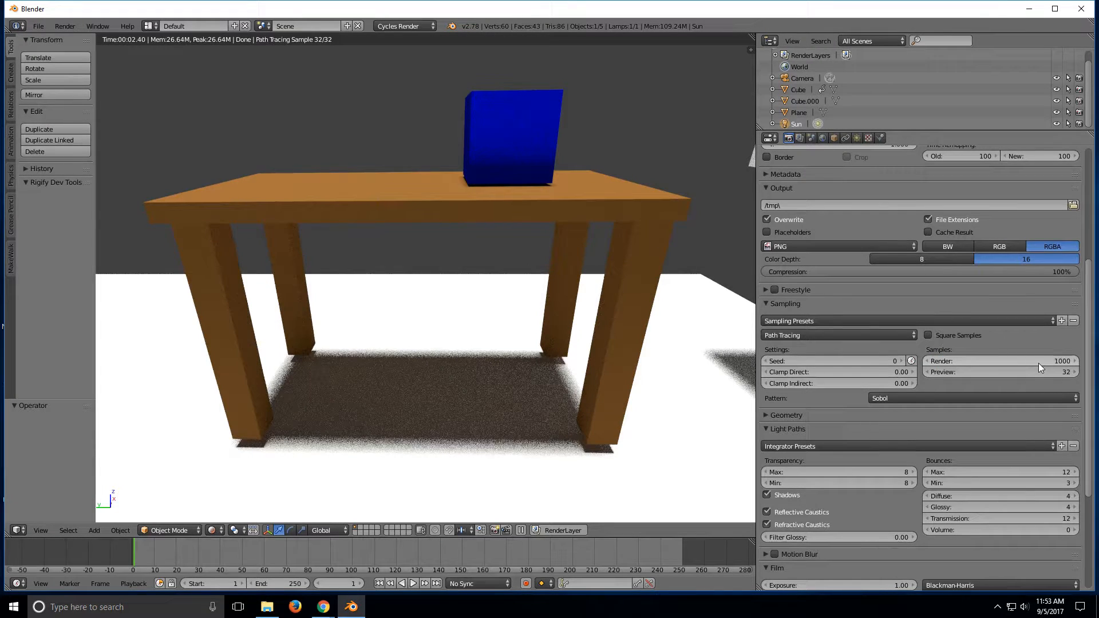
Step: Set the render display mode to Image Editor
{"action": "scroll", "coordinate": [1039, 363], "scroll_direction": "up", "scroll_amount": 9}
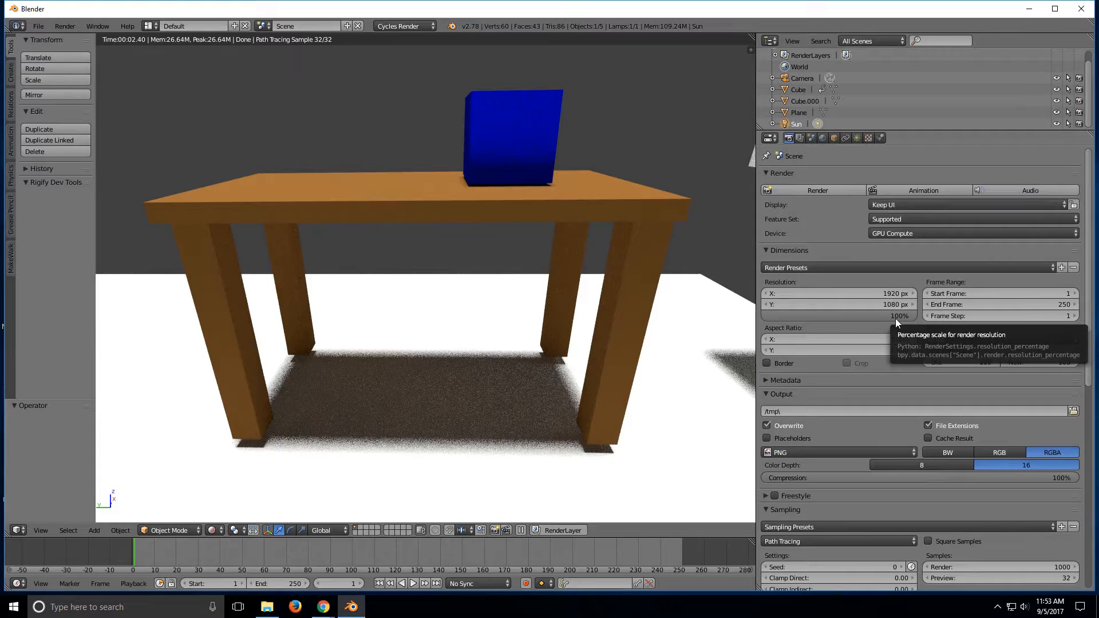
{"action": "left_click", "coordinate": [897, 219]}
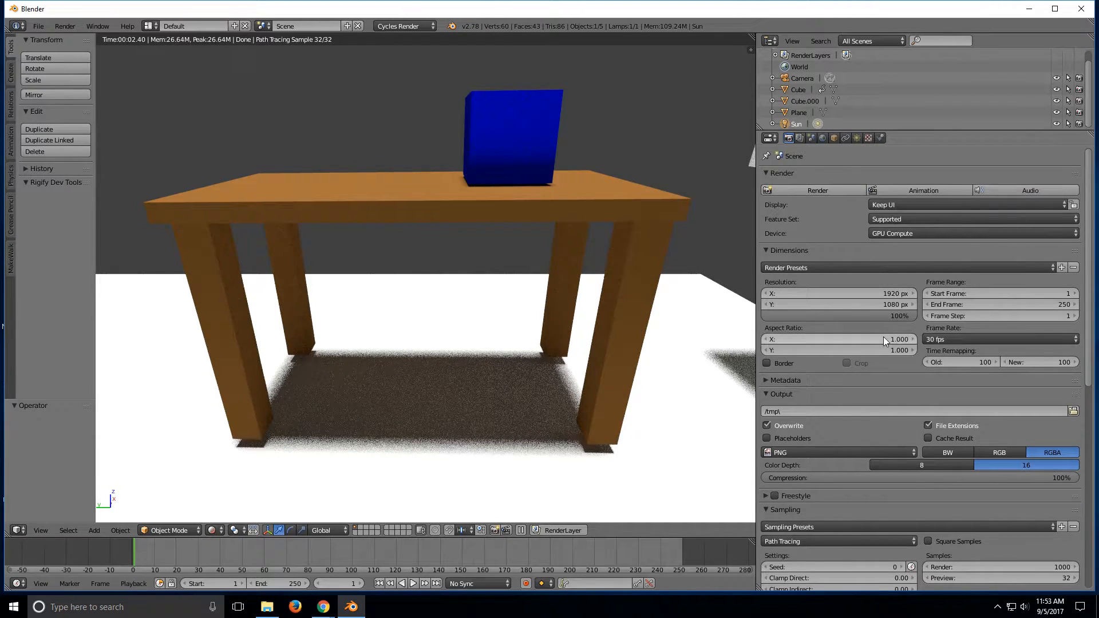
{"action": "left_click", "coordinate": [895, 205]}
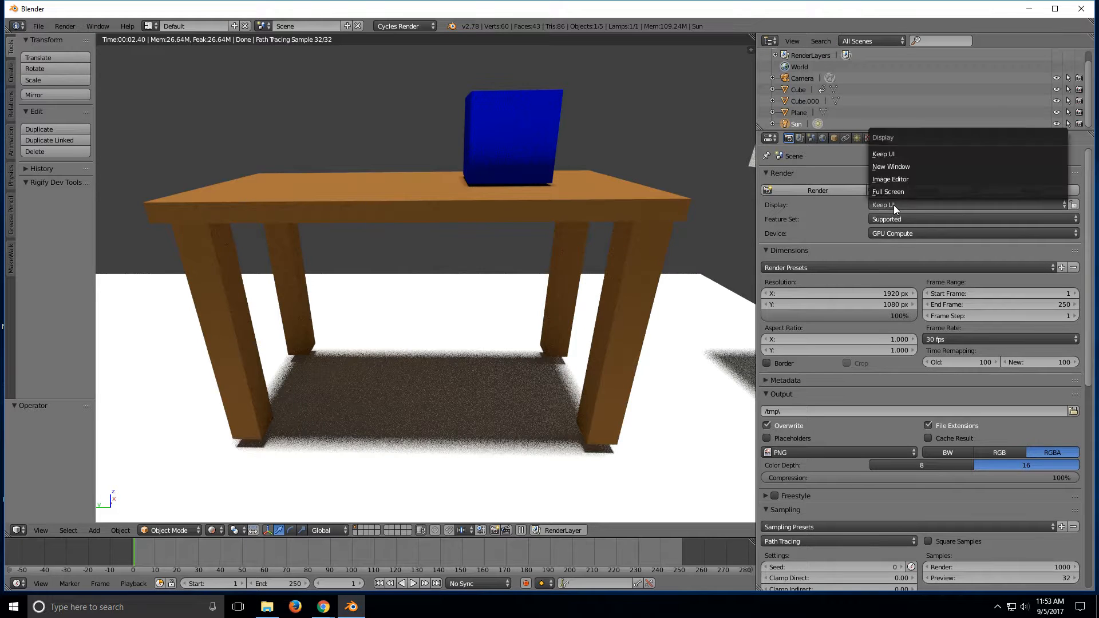
{"action": "left_click", "coordinate": [887, 179]}
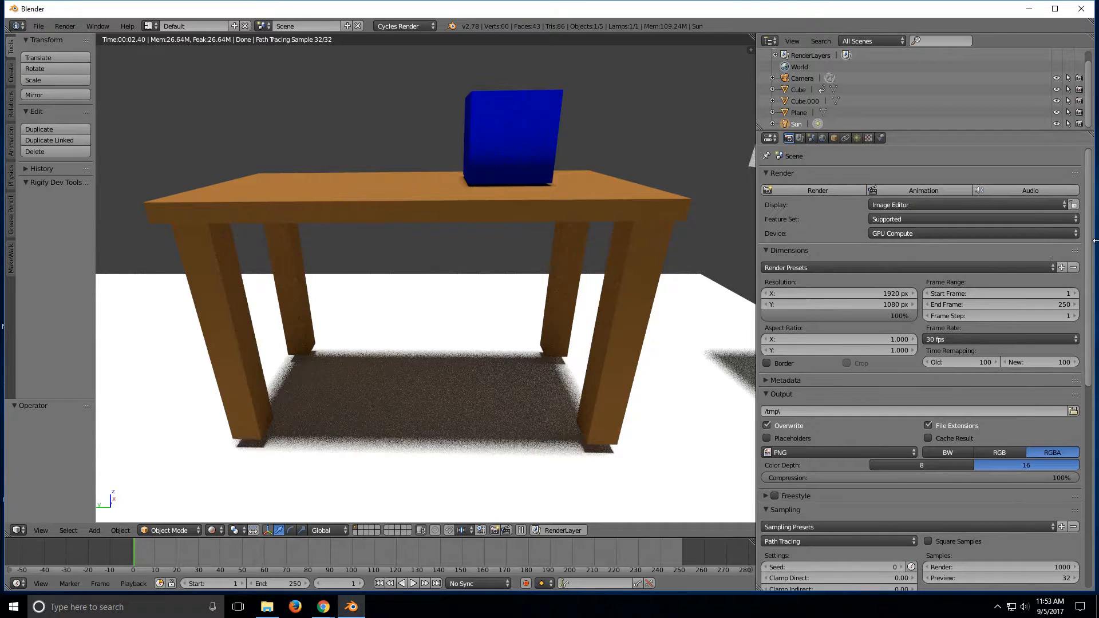
{"action": "left_click_drag", "start_coordinate": [1093, 228], "coordinate": [1092, 443]}
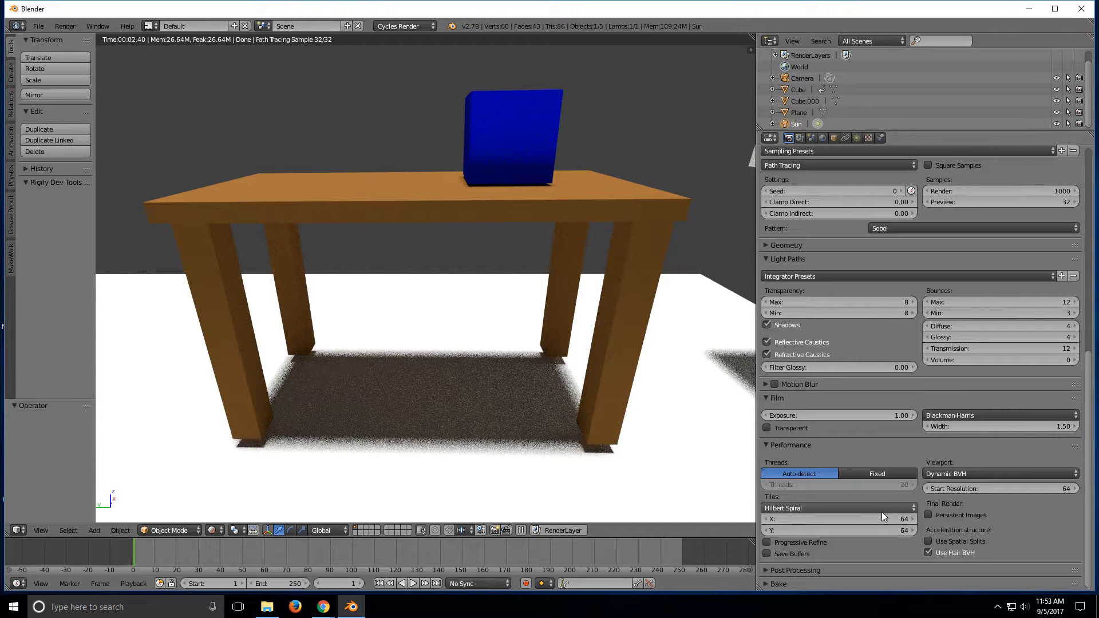
{"action": "left_click", "coordinate": [895, 519]}
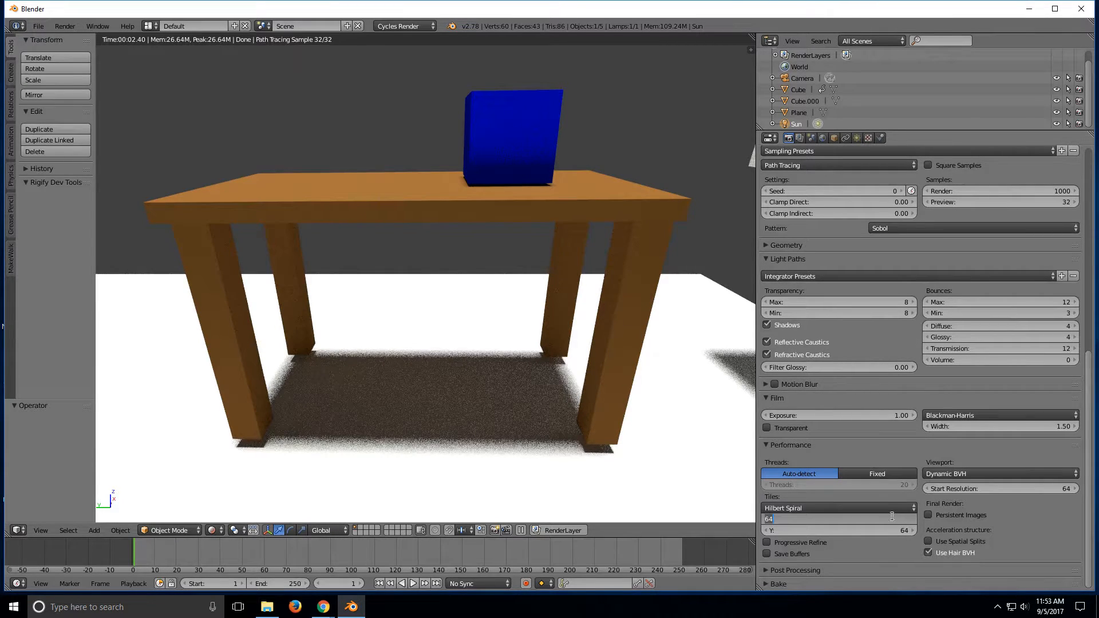
{"action": "left_click", "coordinate": [1090, 418]}
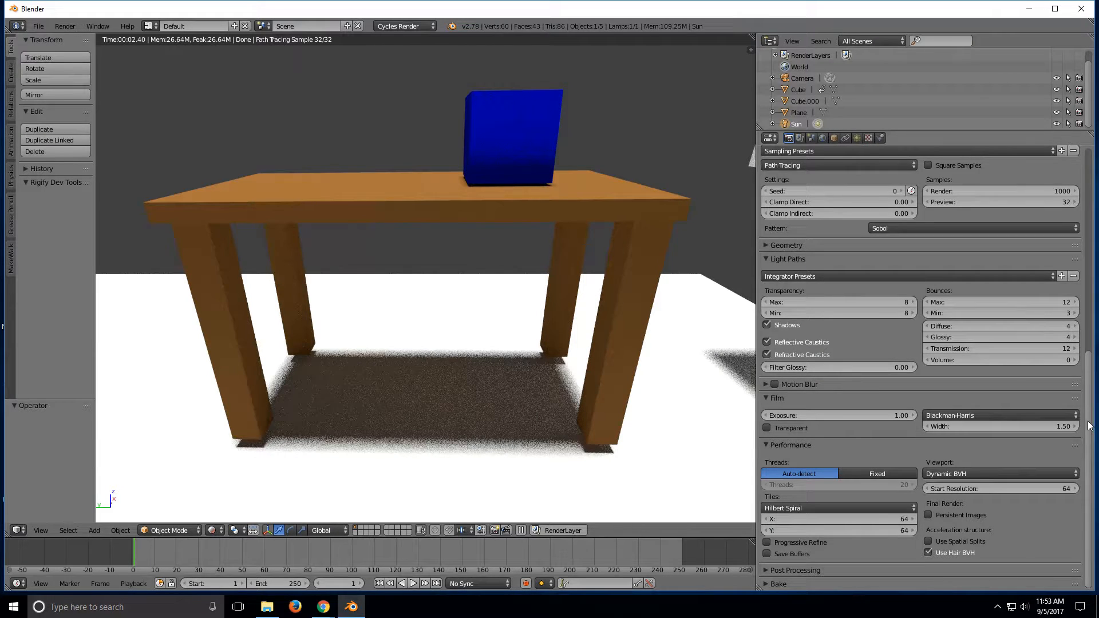
Step: Render the current frame as a still image and check the remaining render time
{"action": "scroll", "coordinate": [1001, 295], "scroll_direction": "up", "scroll_amount": 15}
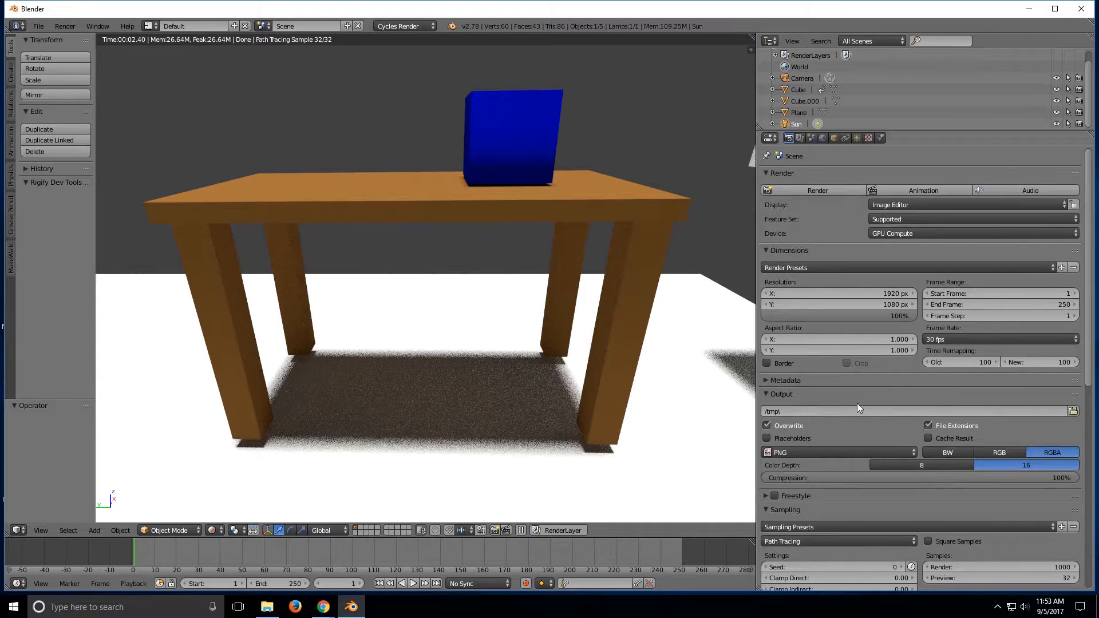
{"action": "scroll", "coordinate": [857, 403], "scroll_direction": "down", "scroll_amount": 9}
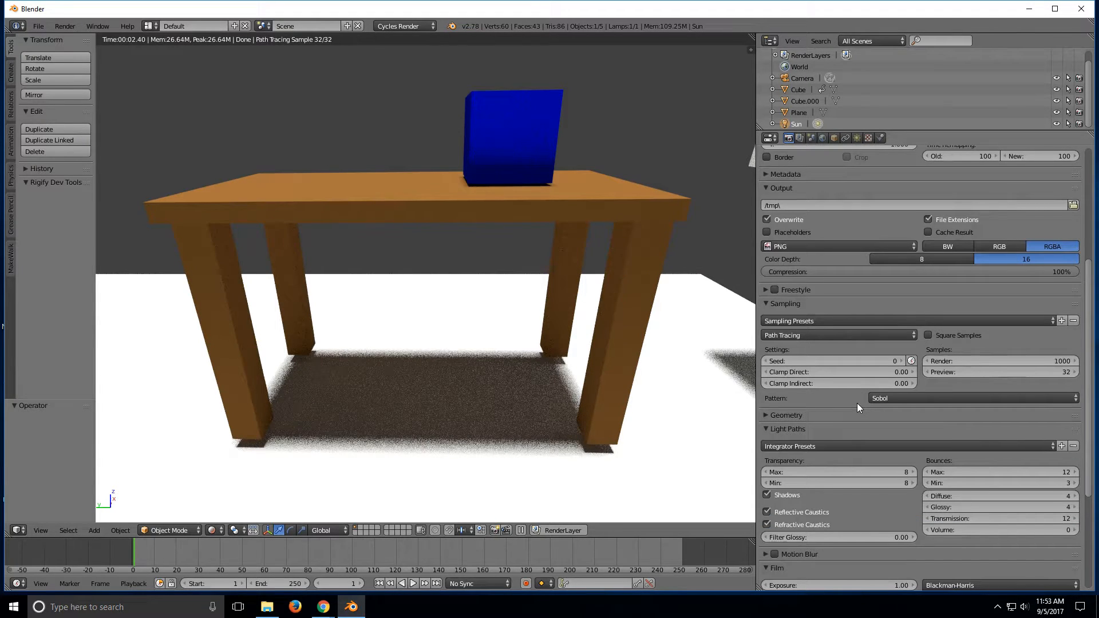
{"action": "scroll", "coordinate": [858, 403], "scroll_direction": "down", "scroll_amount": 1}
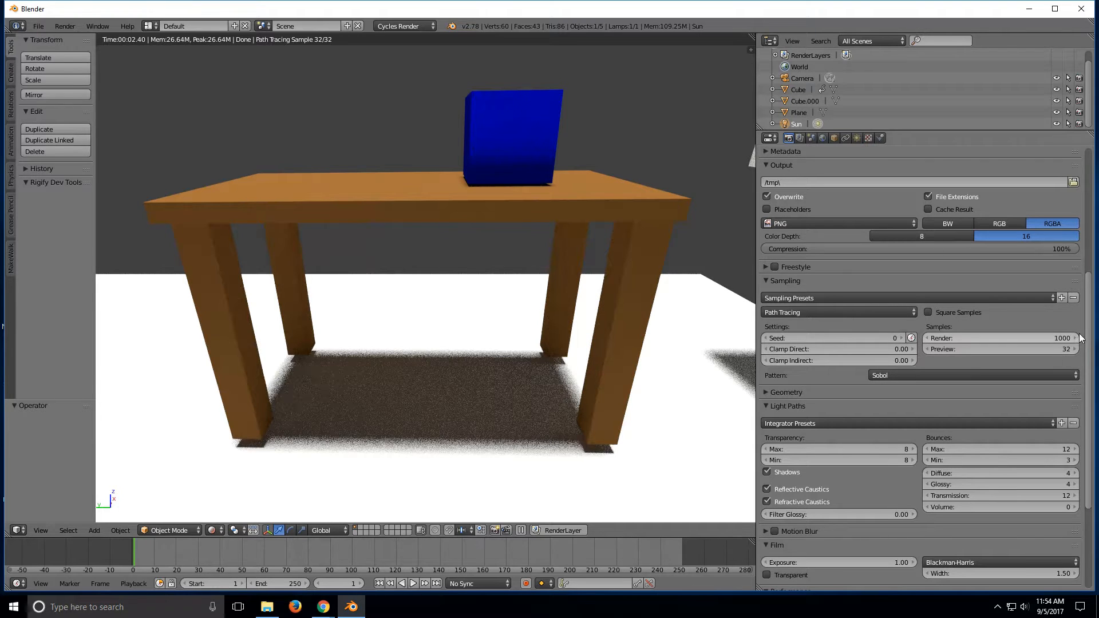
{"action": "scroll", "coordinate": [924, 264], "scroll_direction": "up", "scroll_amount": 10}
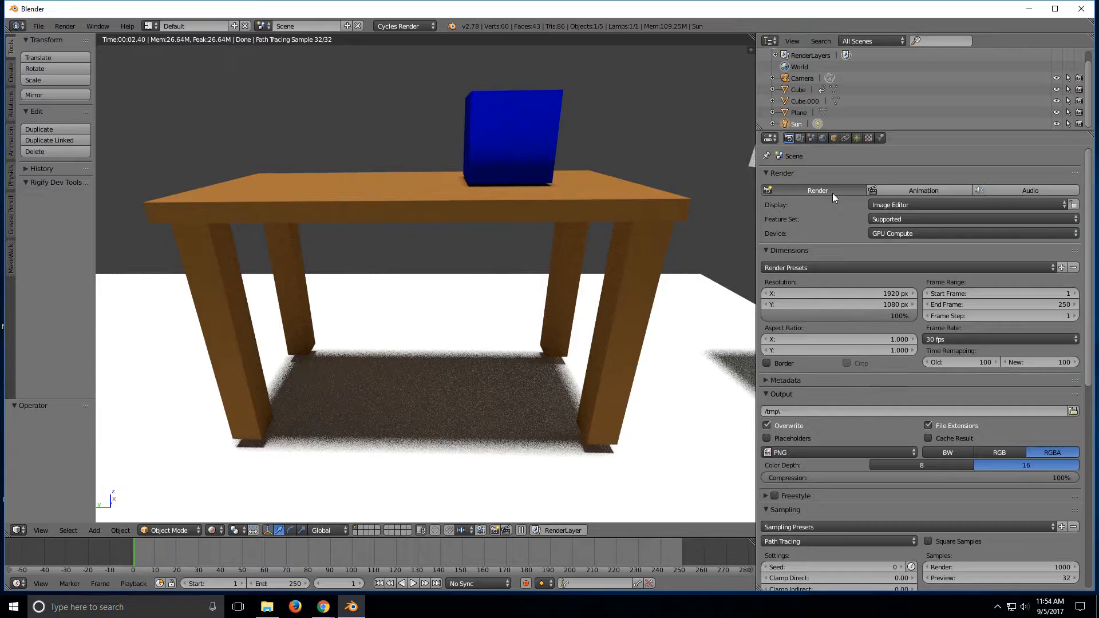
{"action": "left_click", "coordinate": [832, 193]}
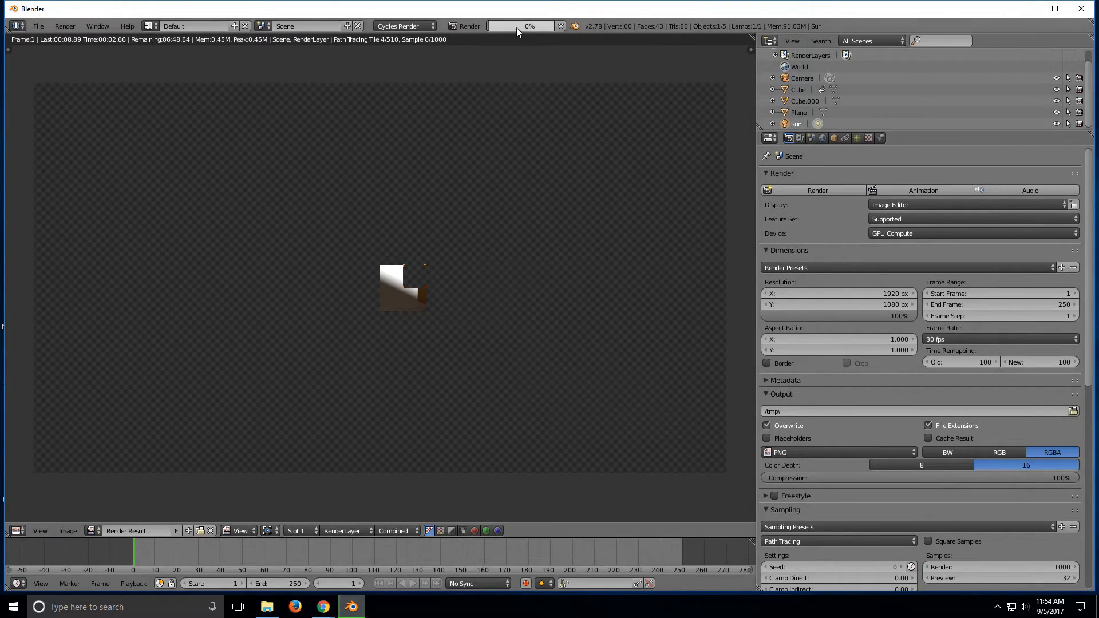
{"action": "mouse_move", "coordinate": [519, 28]}
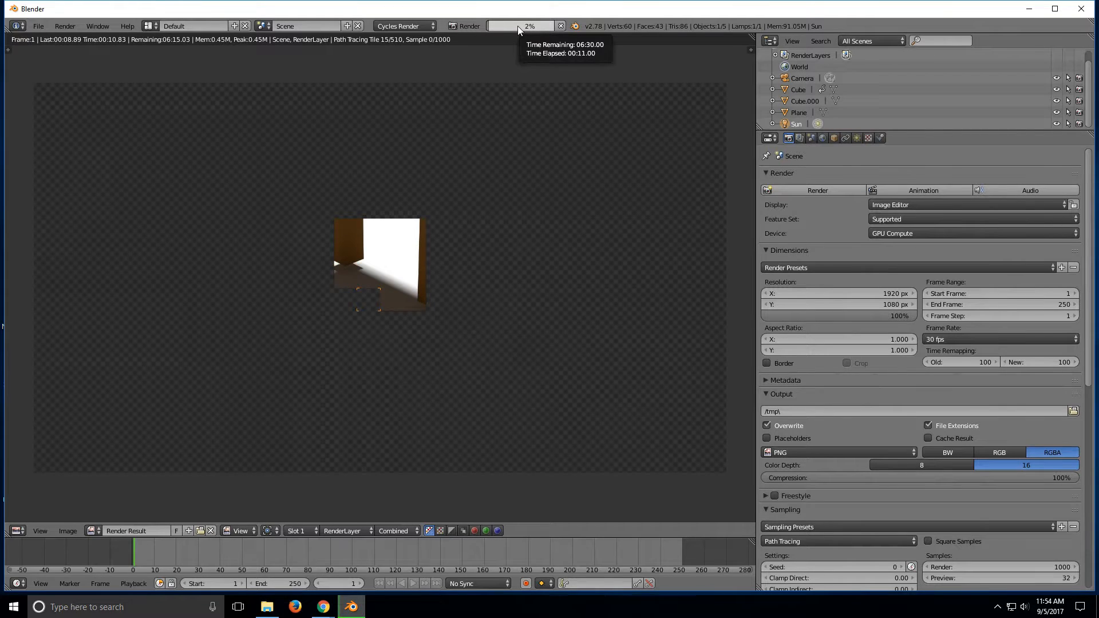
Step: Cancel the running render and record "stock settings = 6:30" in a new Notepad document
{"action": "left_click", "coordinate": [560, 26]}
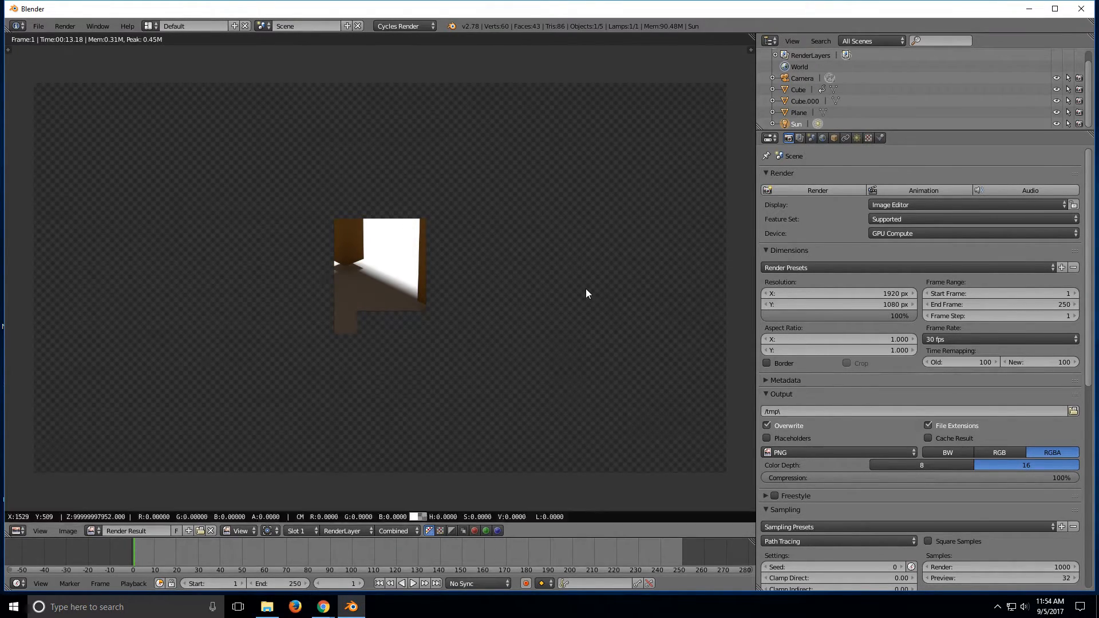
{"action": "key", "text": "Escape"}
{"action": "key", "text": "super"}
{"action": "type", "text": "notepad"}
{"action": "key", "text": "Return"}
{"action": "type", "text": "stock settings = 6"}
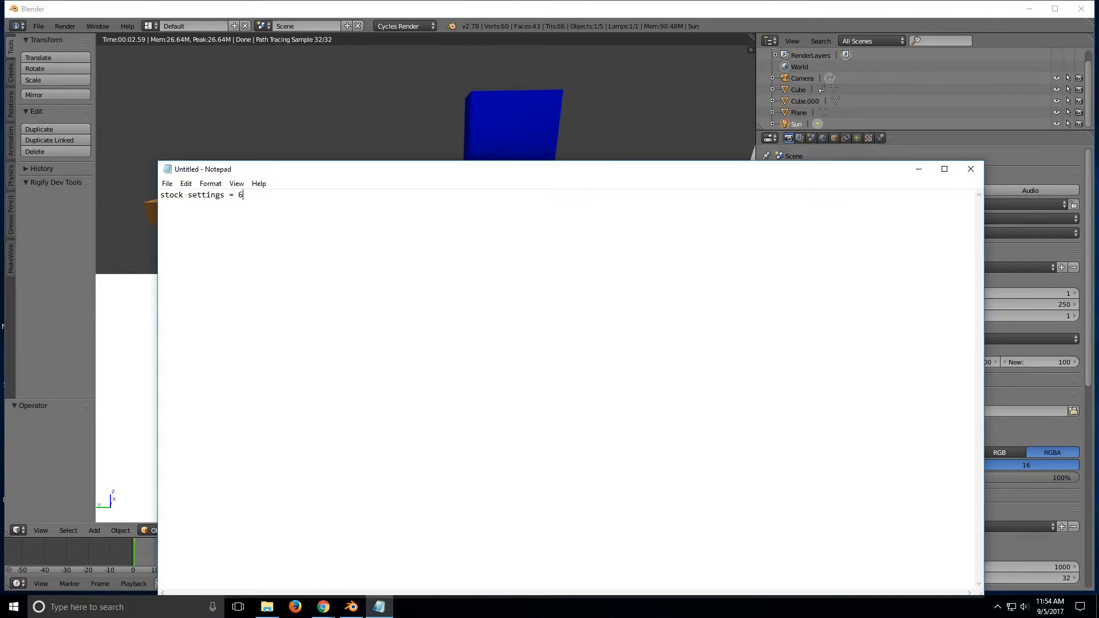
{"action": "type", "text": ":30"}
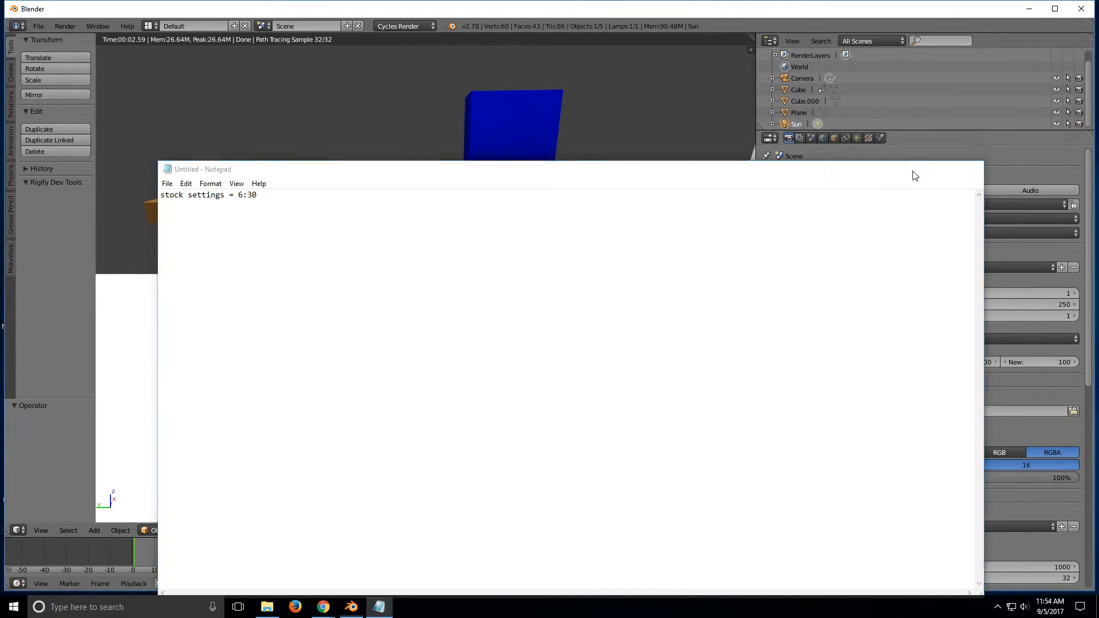
{"action": "left_click", "coordinate": [919, 169]}
Step: Back in Blender, switch the viewport shading to Solid and set the render display mode to Keep UI
{"action": "scroll", "coordinate": [607, 255], "scroll_direction": "down", "scroll_amount": 1}
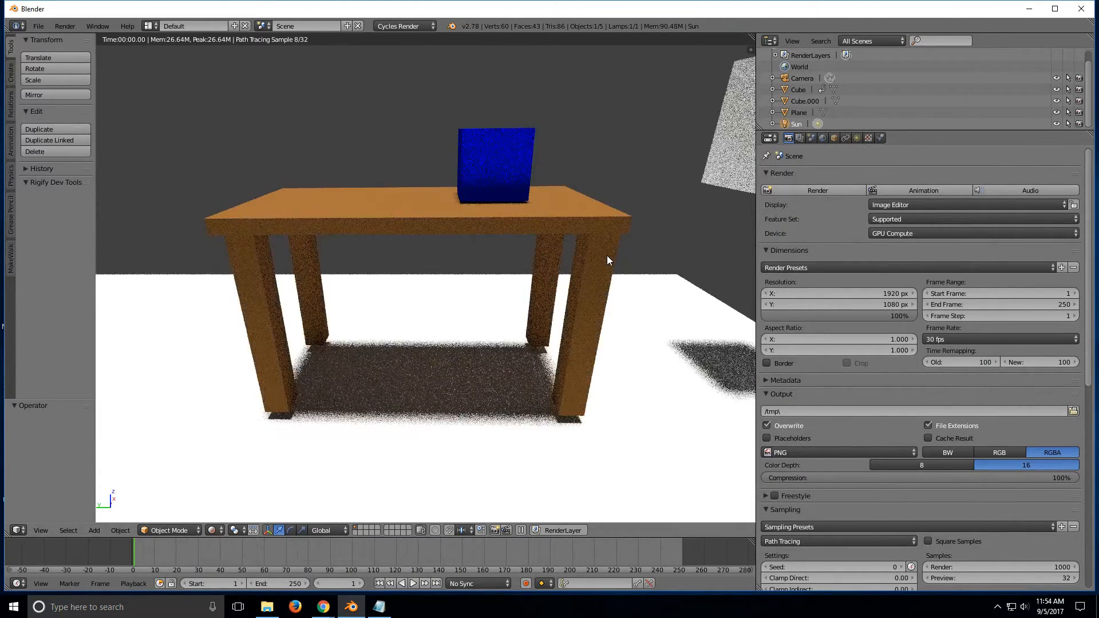
{"action": "scroll", "coordinate": [607, 256], "scroll_direction": "down", "scroll_amount": 3}
{"action": "scroll", "coordinate": [607, 255], "scroll_direction": "up", "scroll_amount": 1}
{"action": "scroll", "coordinate": [606, 258], "scroll_direction": "up", "scroll_amount": 1}
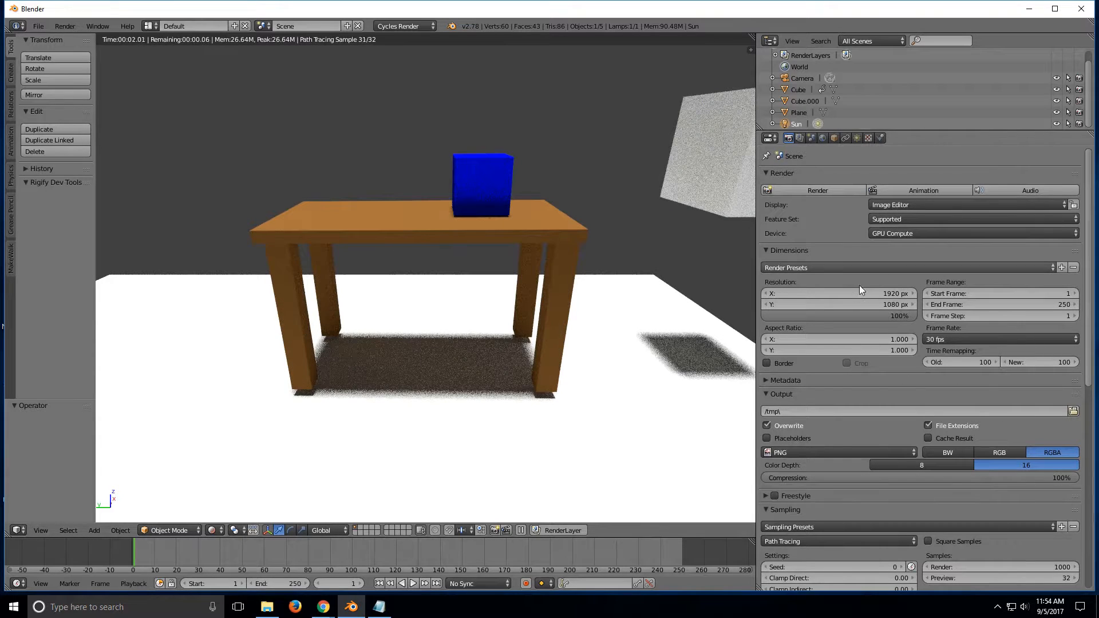
{"action": "left_click", "coordinate": [215, 531]}
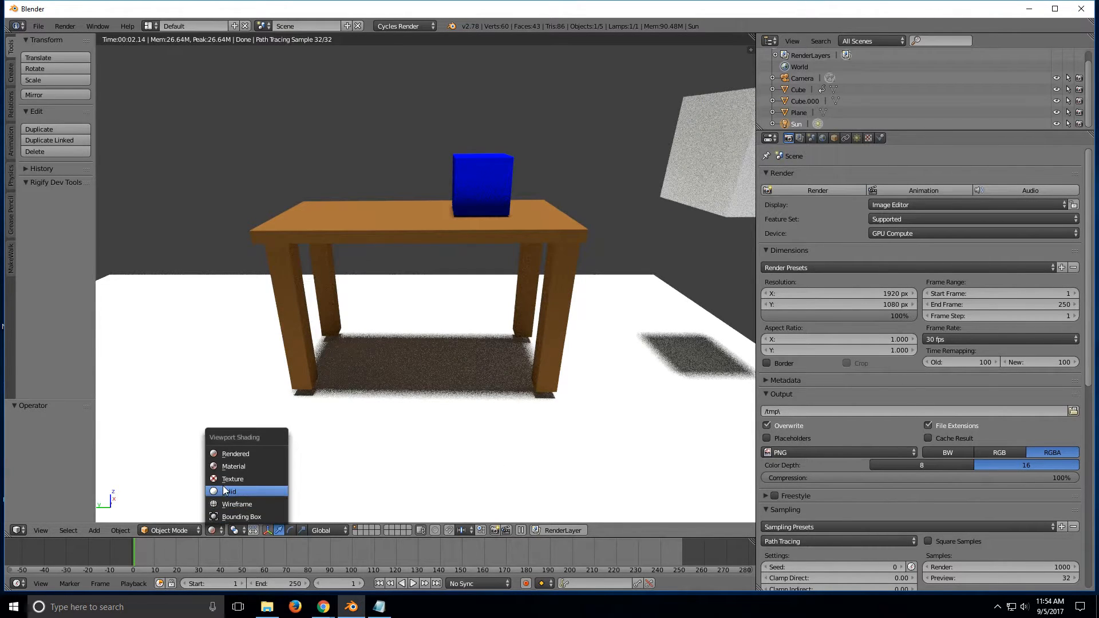
{"action": "left_click", "coordinate": [246, 491]}
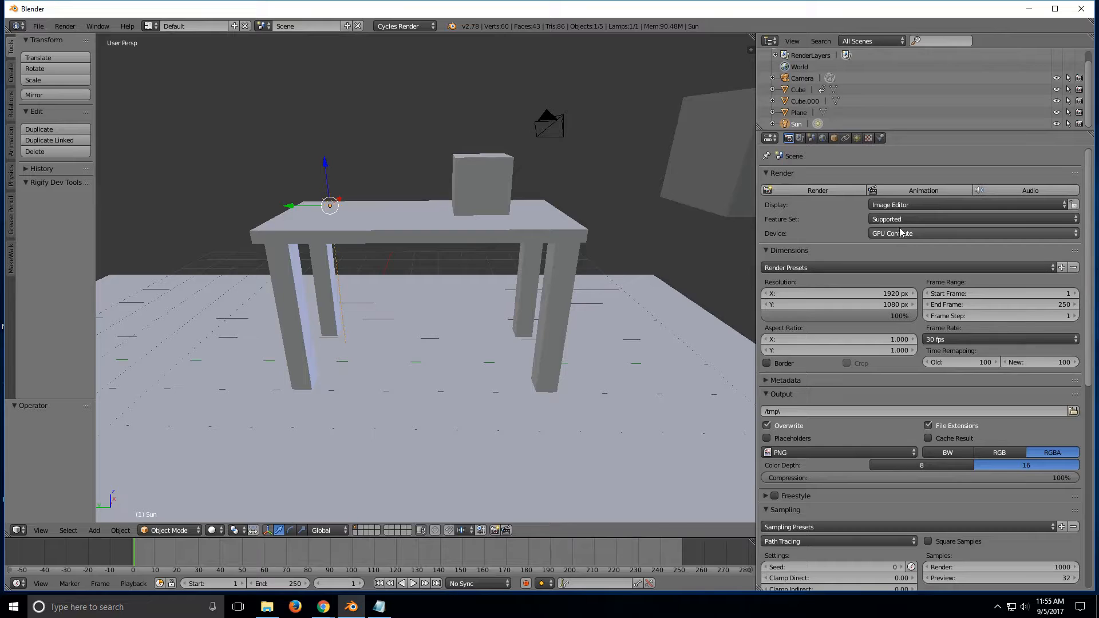
{"action": "left_click", "coordinate": [897, 210]}
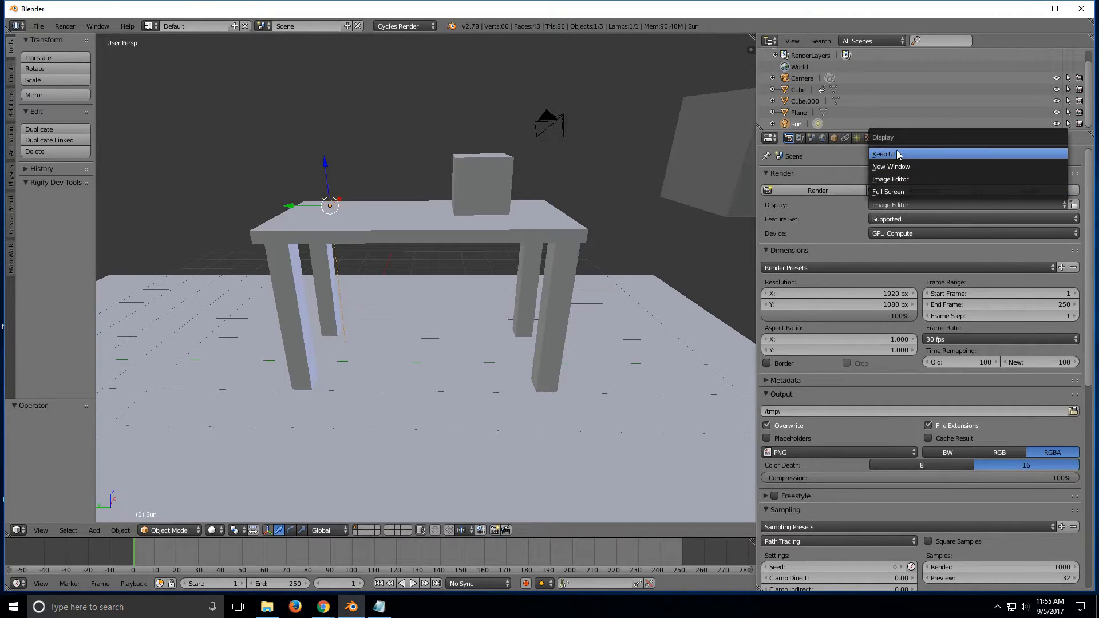
{"action": "left_click", "coordinate": [897, 150]}
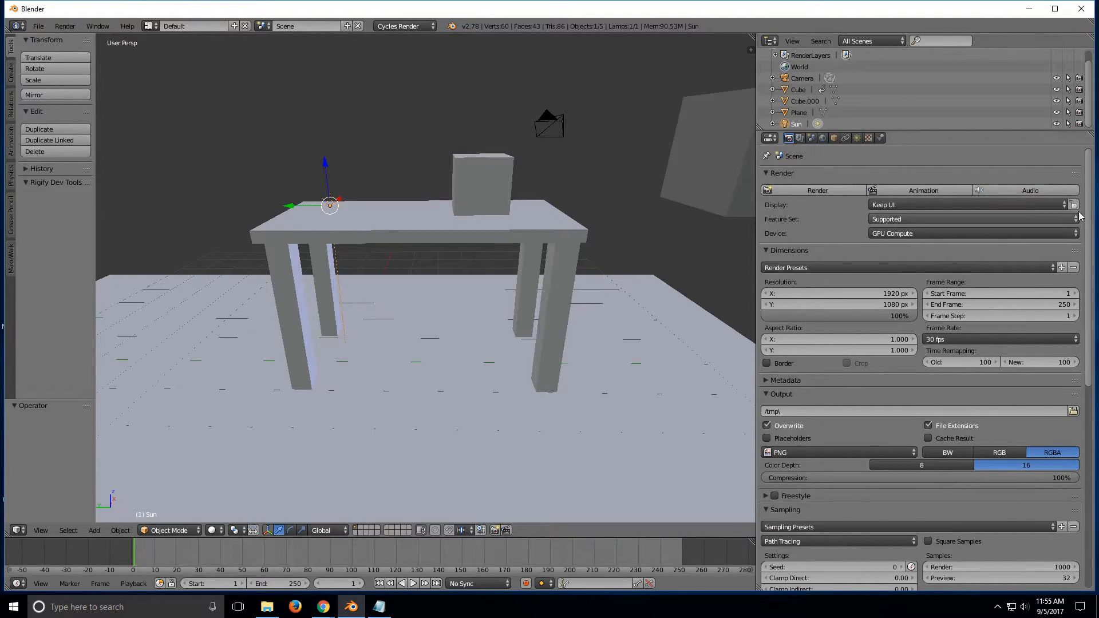
Step: Set Clamp Direct to 4.00 and Clamp Indirect to 3.00 in the Sampling settings
{"action": "left_click_drag", "start_coordinate": [1092, 209], "coordinate": [1085, 365]}
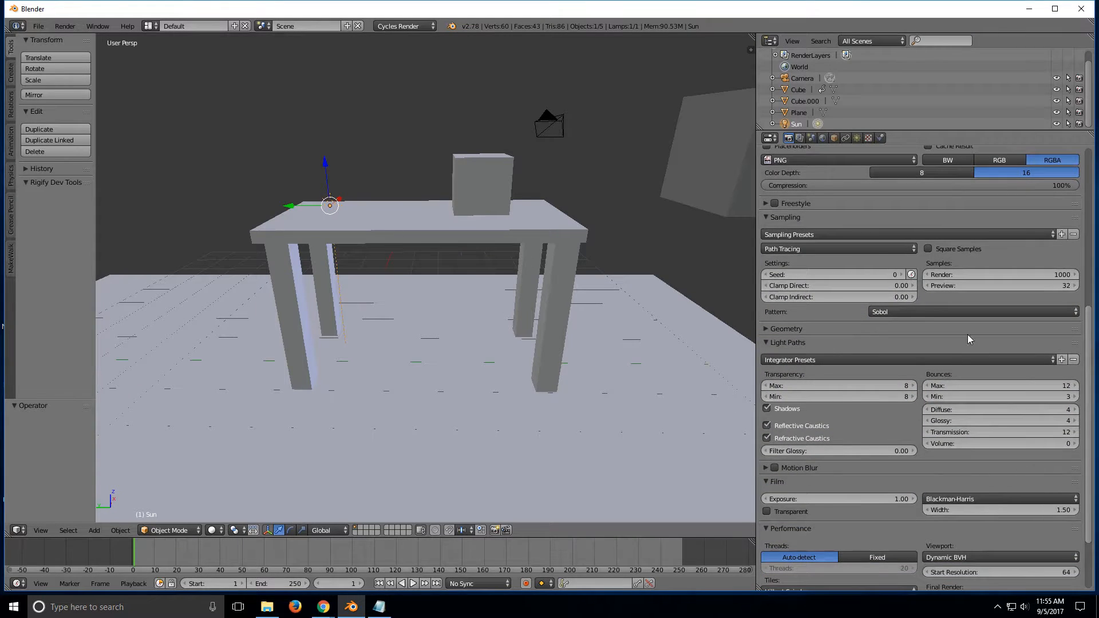
{"action": "left_click", "coordinate": [900, 281]}
{"action": "type", "text": "4"}
{"action": "key", "text": "Tab"}
{"action": "type", "text": "3"}
{"action": "key", "text": "Return"}
Step: Set the Light Paths transparency maximum and minimum to 4
{"action": "scroll", "coordinate": [999, 317], "scroll_direction": "down", "scroll_amount": 3}
{"action": "scroll", "coordinate": [995, 317], "scroll_direction": "down", "scroll_amount": 1}
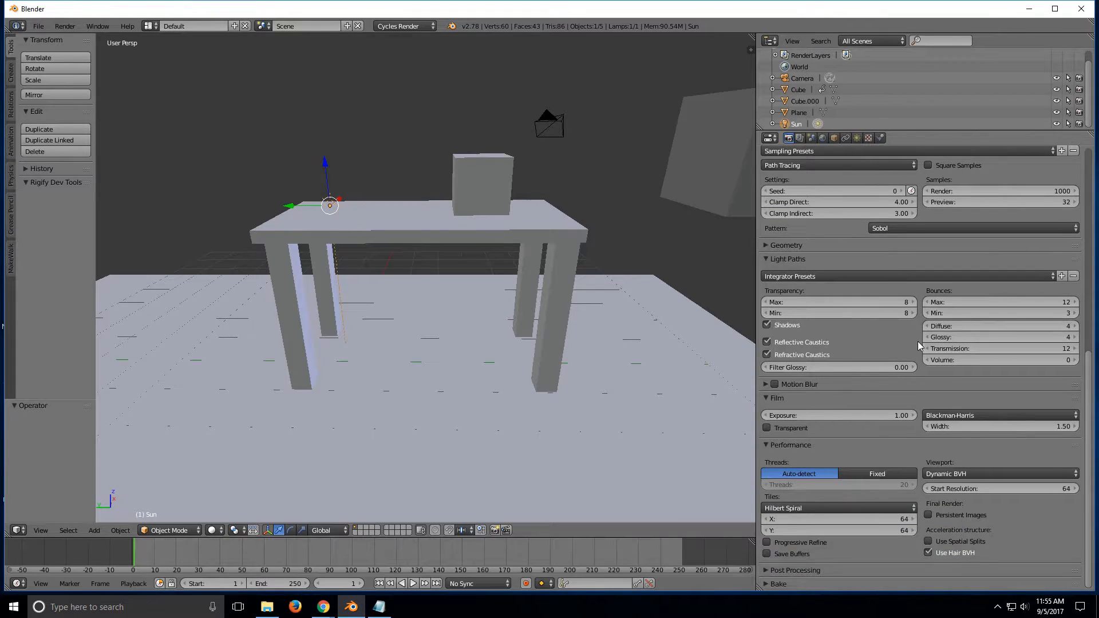
{"action": "left_click", "coordinate": [889, 302]}
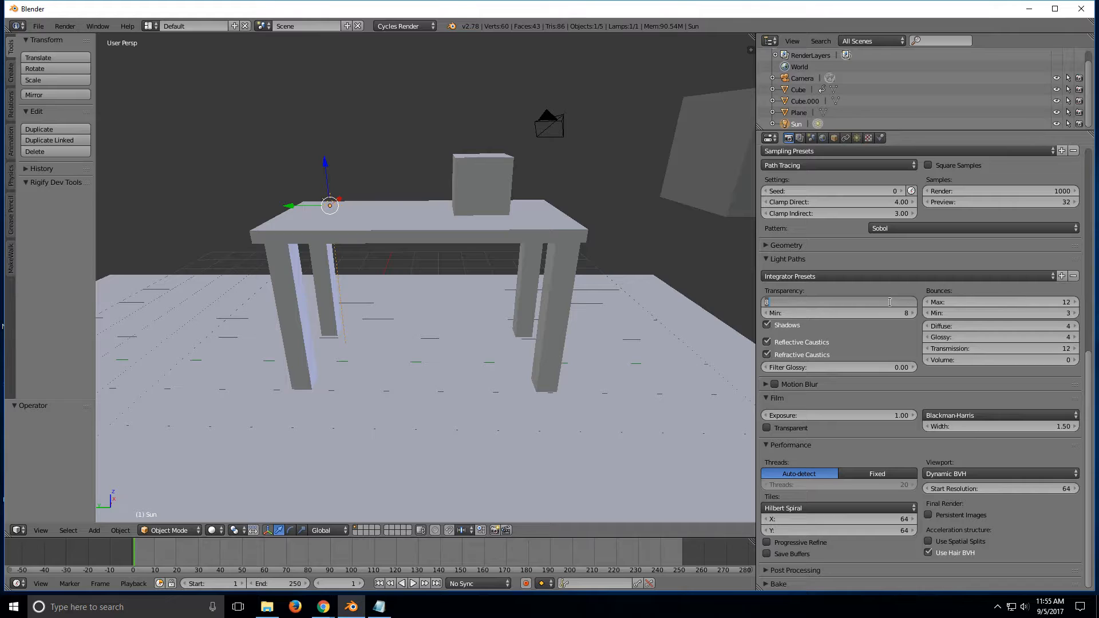
{"action": "type", "text": "4"}
{"action": "key", "text": "Return"}
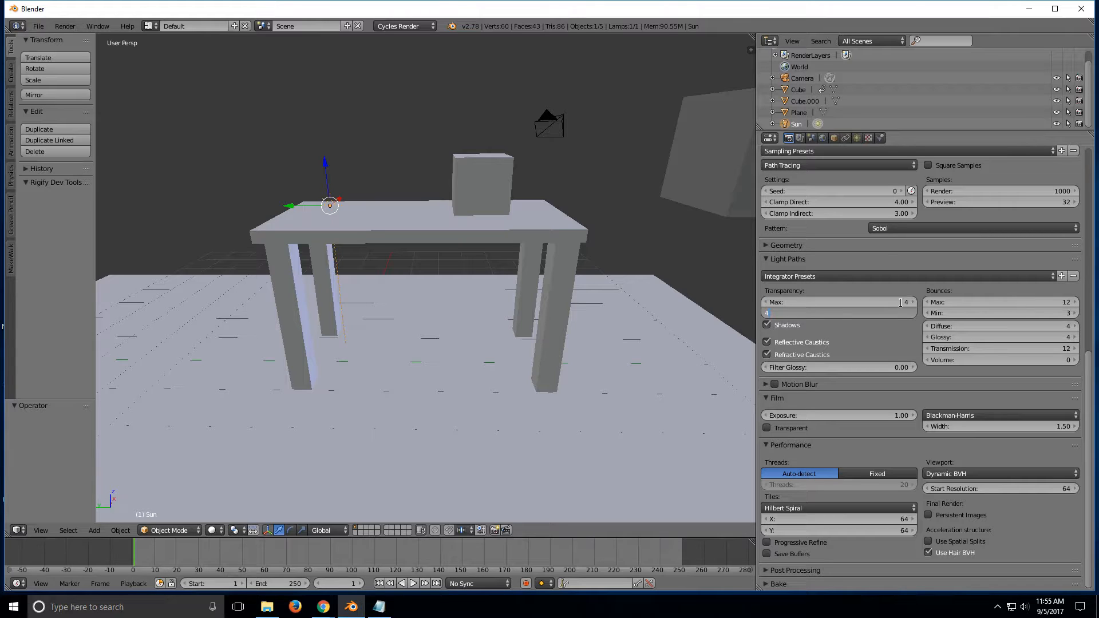
Step: Set the light path bounces to a maximum of 4, with Diffuse 3, Glossy 3 and Transmission 4
{"action": "left_click", "coordinate": [981, 302]}
{"action": "type", "text": "4"}
{"action": "key", "text": "Return"}
{"action": "left_click", "coordinate": [927, 326]}
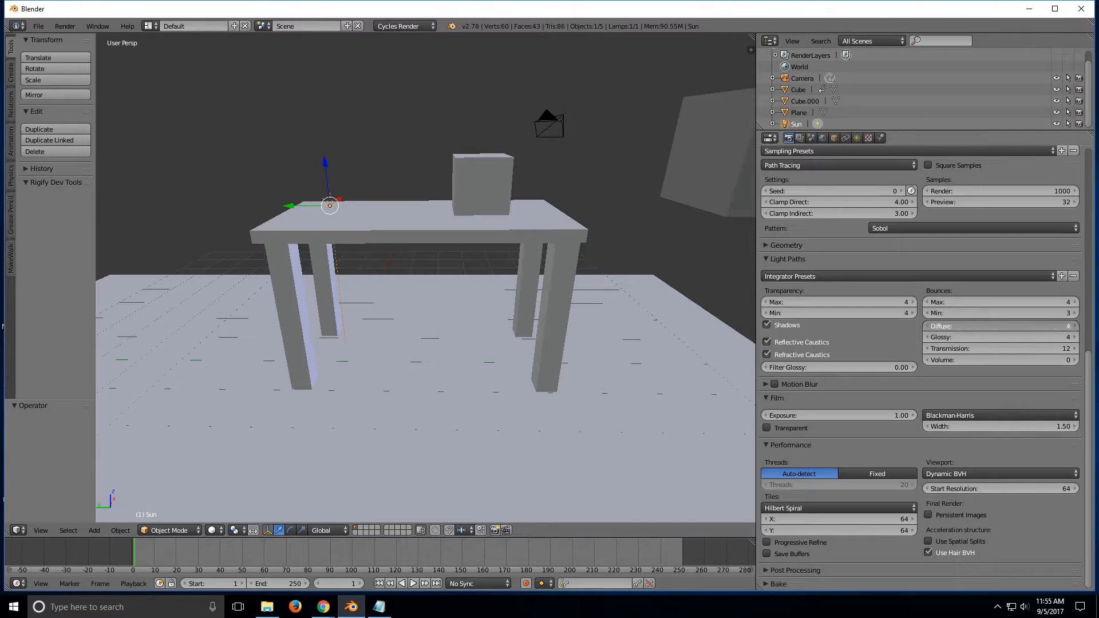
{"action": "left_click", "coordinate": [926, 337]}
{"action": "left_click", "coordinate": [927, 349]}
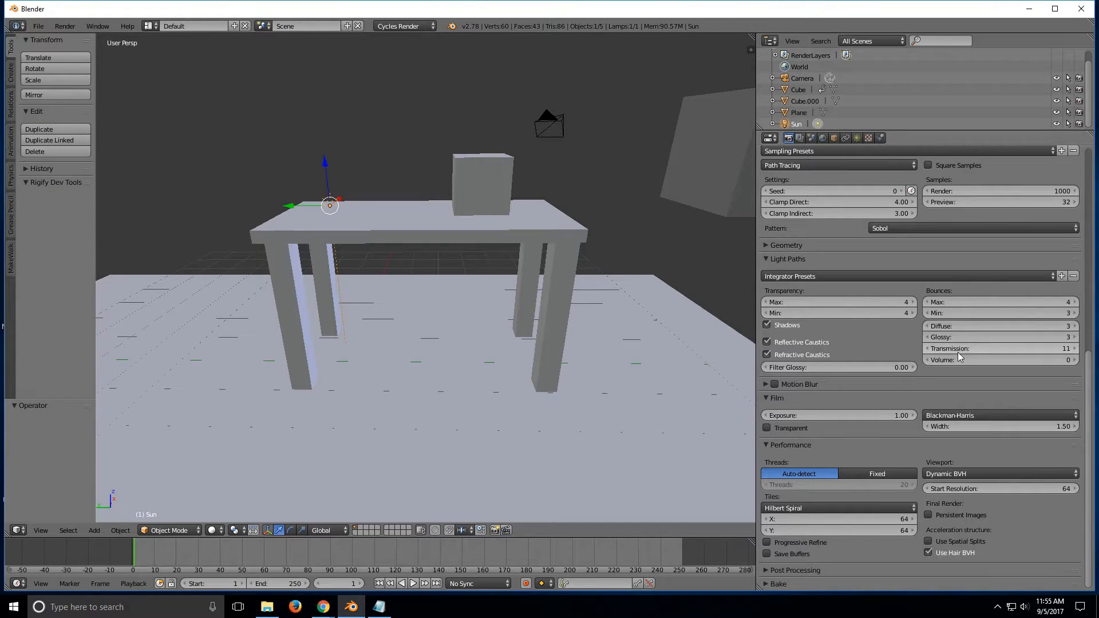
{"action": "left_click", "coordinate": [960, 350]}
{"action": "type", "text": "8"}
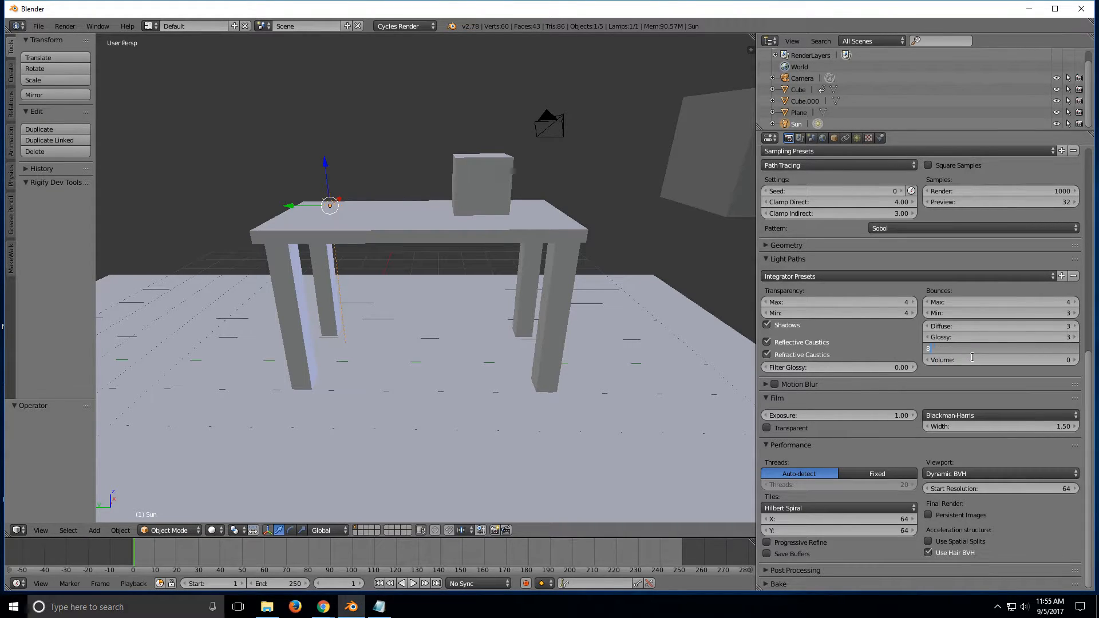
{"action": "type", "text": "4"}
{"action": "key", "text": "Return"}
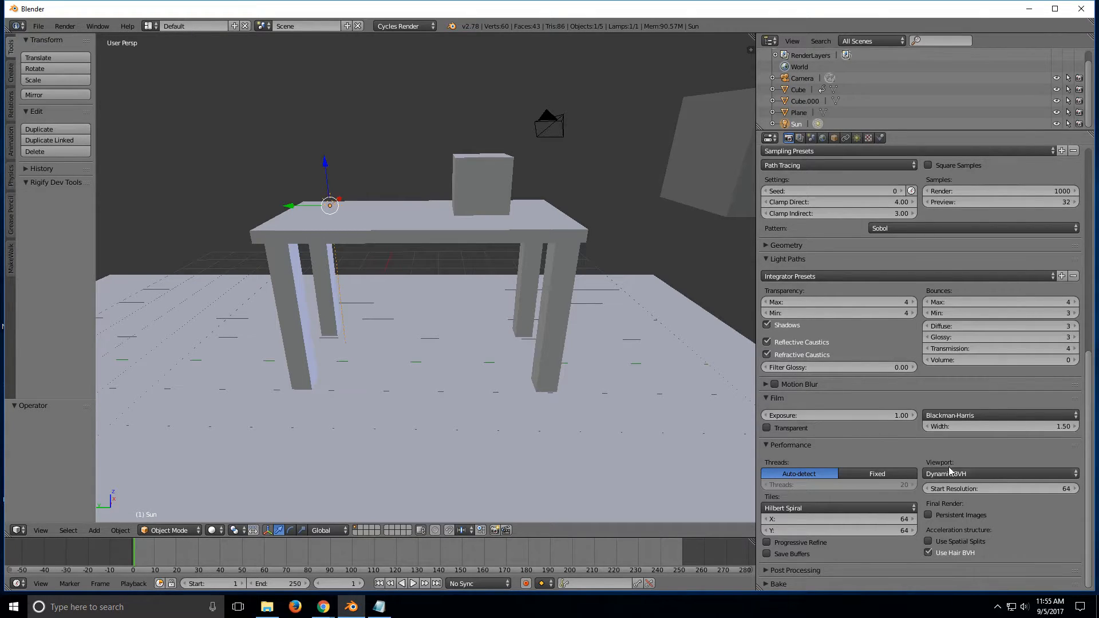
Step: Set the render tile size to 256 by 256 in the Performance settings
{"action": "left_click", "coordinate": [900, 521]}
{"action": "type", "text": "256"}
{"action": "key", "text": "Tab"}
{"action": "type", "text": "256"}
{"action": "key", "text": "Return"}
Step: Preview the table scene in Rendered viewport shading and return to Solid shading
{"action": "scroll", "coordinate": [1082, 444], "scroll_direction": "up", "scroll_amount": 15}
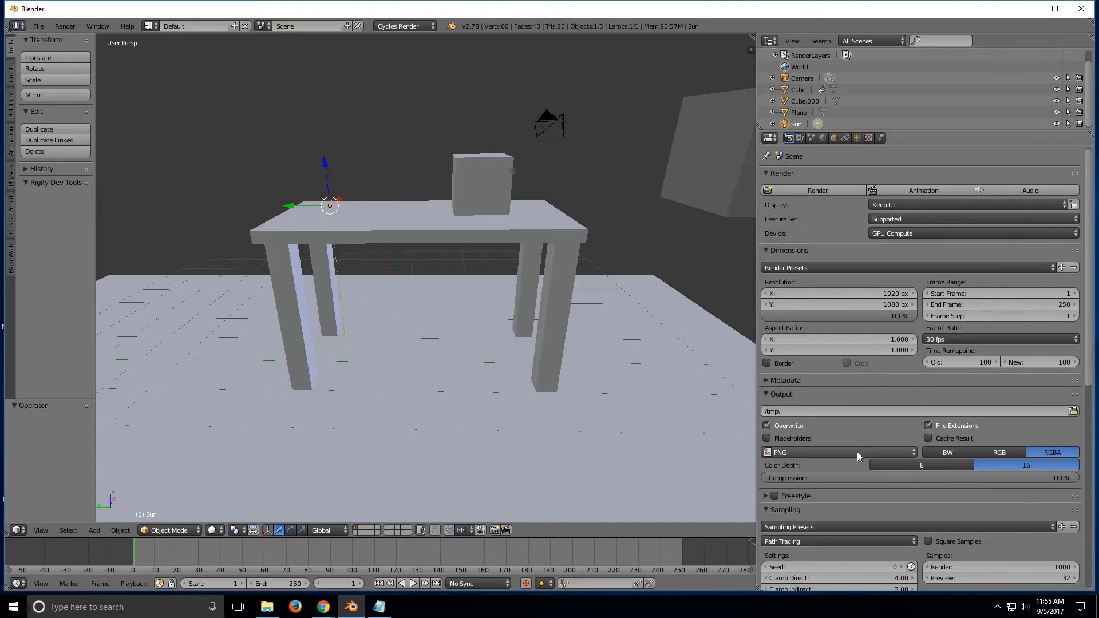
{"action": "left_click", "coordinate": [212, 530]}
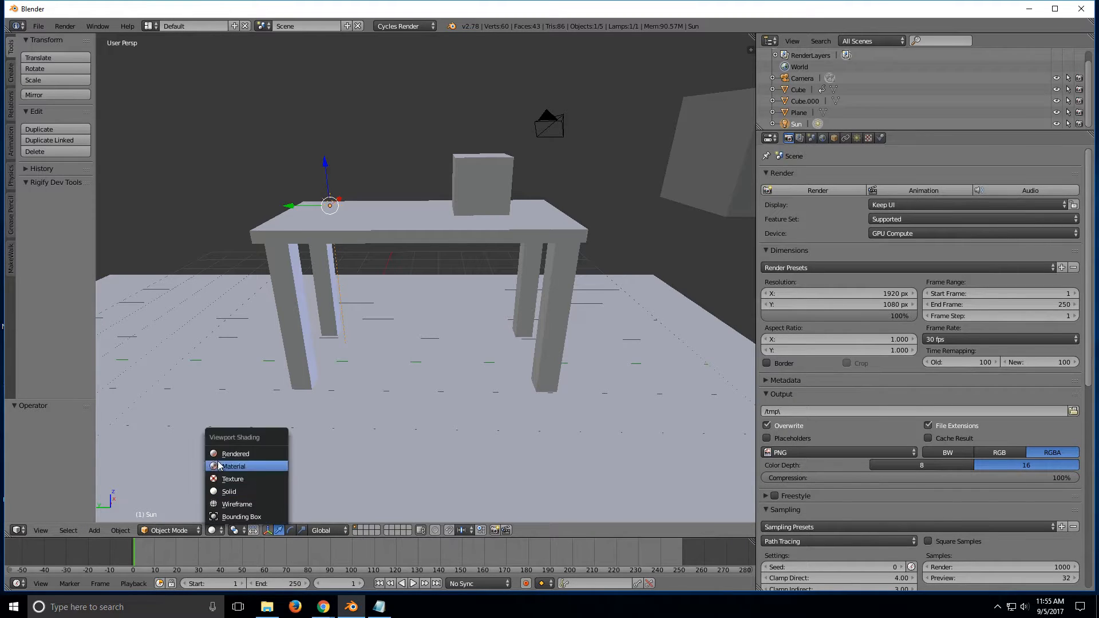
{"action": "left_click", "coordinate": [218, 455]}
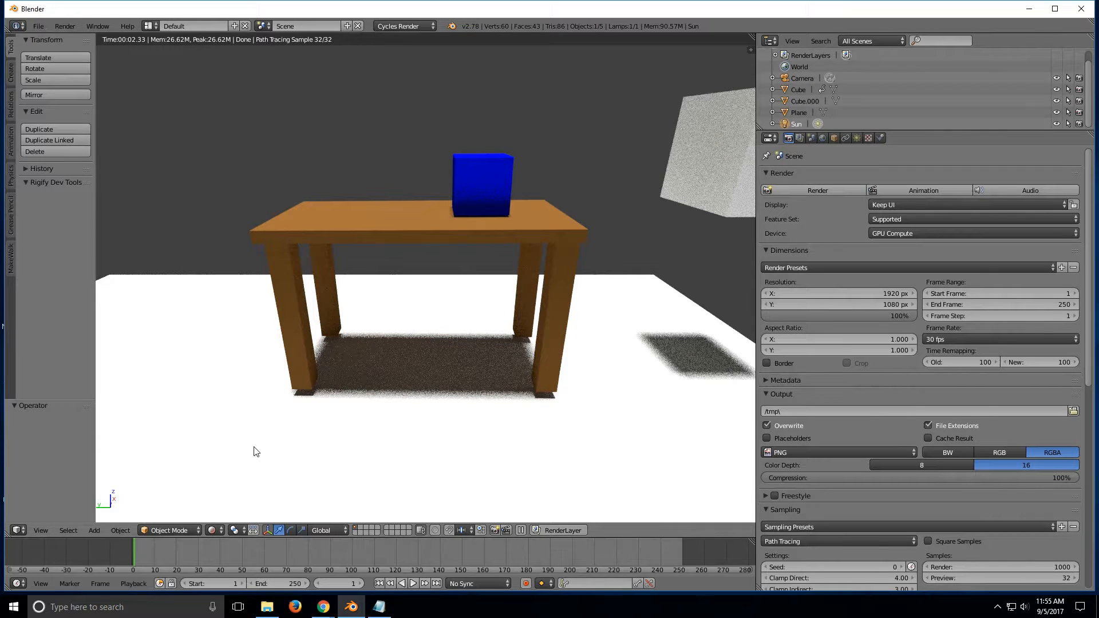
{"action": "left_click", "coordinate": [211, 530]}
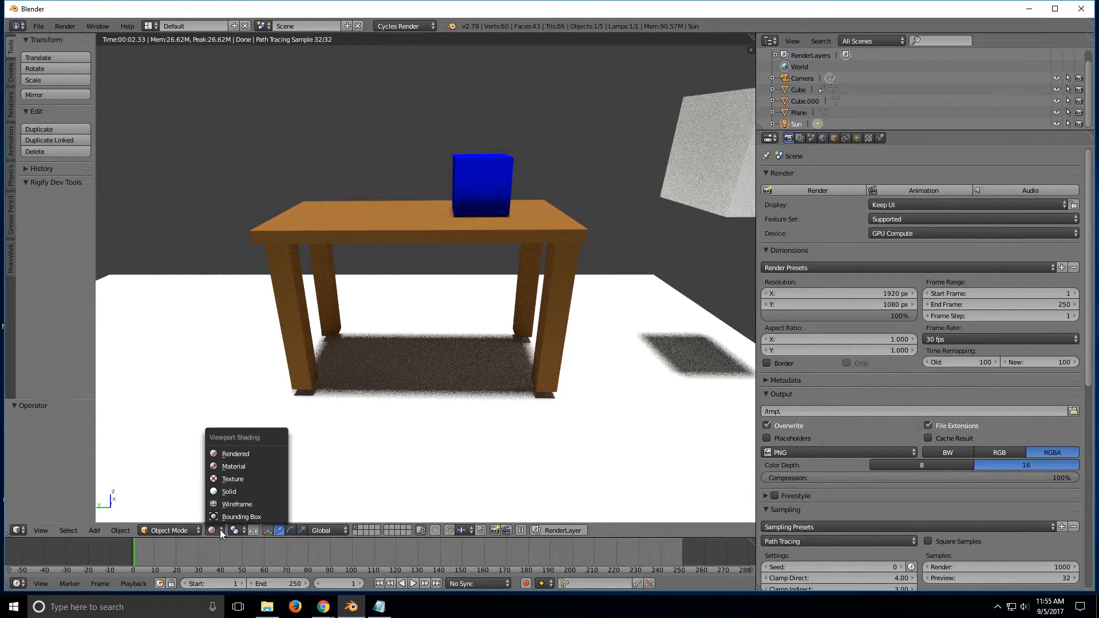
{"action": "left_click", "coordinate": [218, 491]}
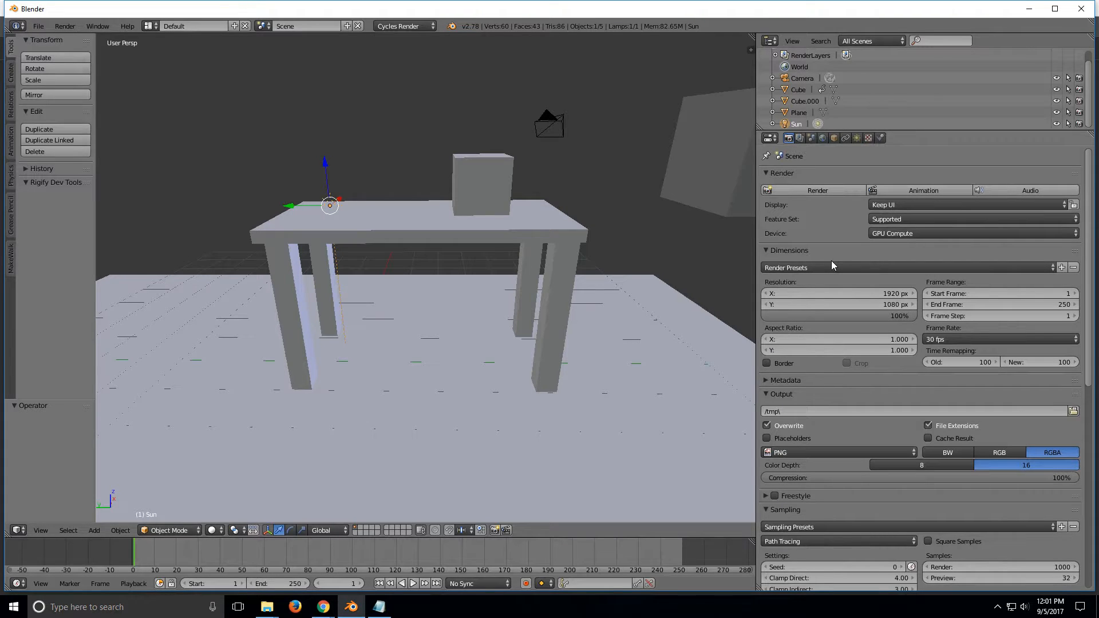
Step: Render the current frame to check the estimated remaining time with the improved settings, and cancel the render
{"action": "left_click", "coordinate": [829, 188]}
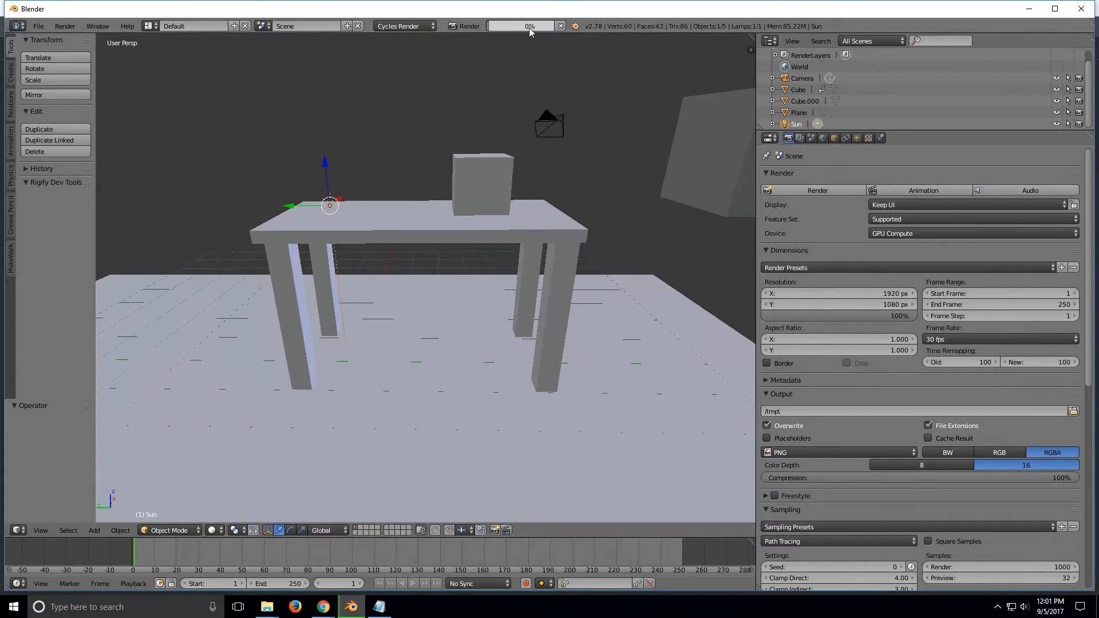
{"action": "mouse_move", "coordinate": [530, 28]}
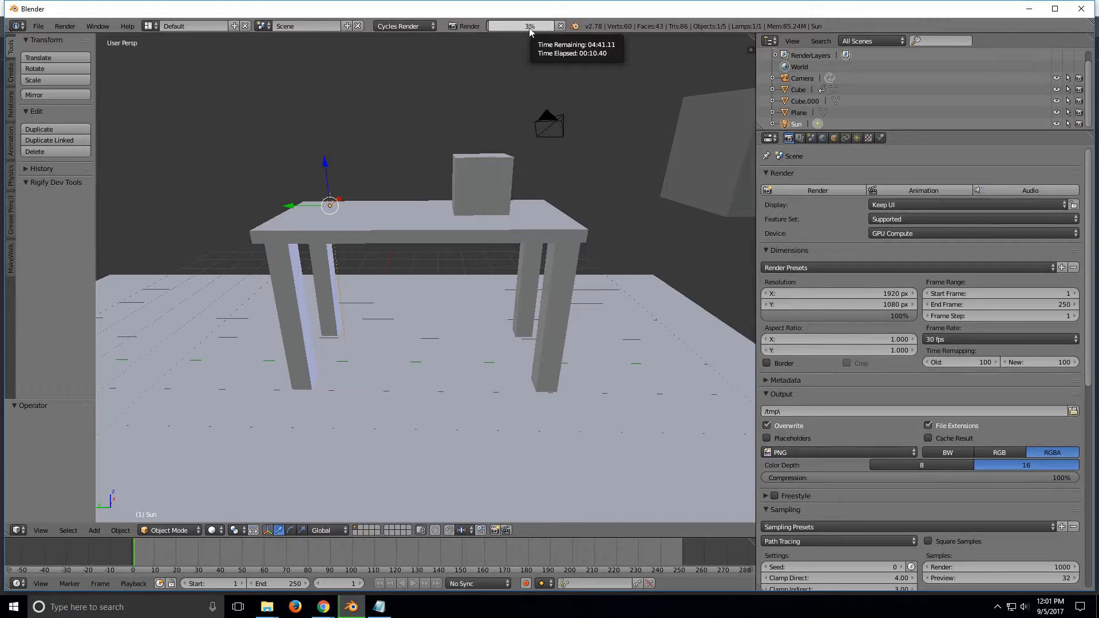
{"action": "left_click", "coordinate": [562, 28]}
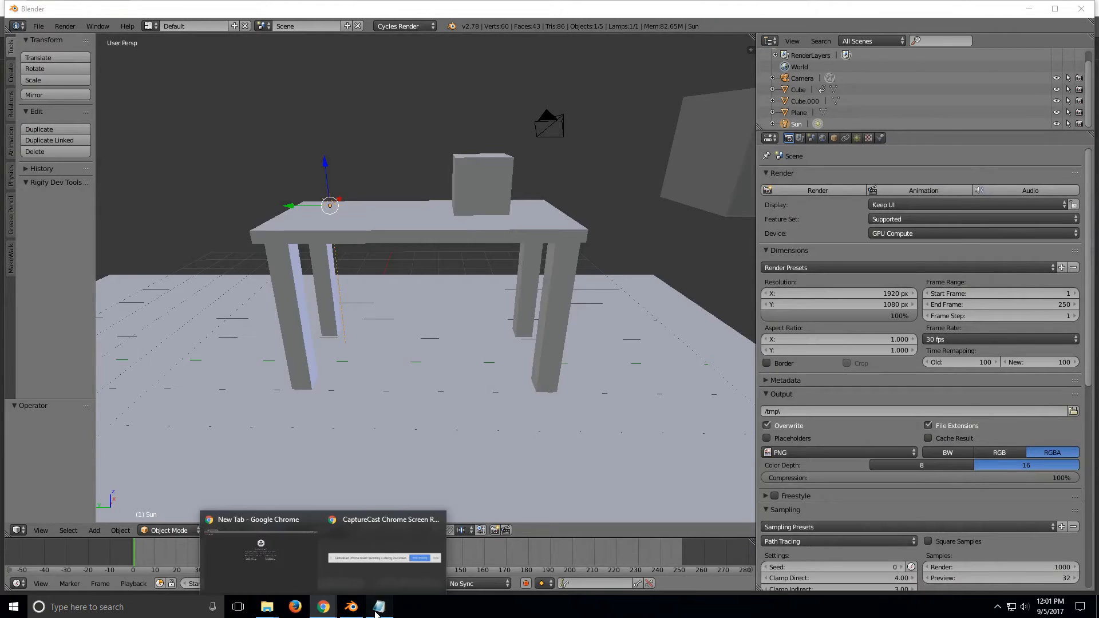
Step: Switch to Notepad and add the line "improved settings = 4:40" below the stock settings time
{"action": "left_click", "coordinate": [378, 610]}
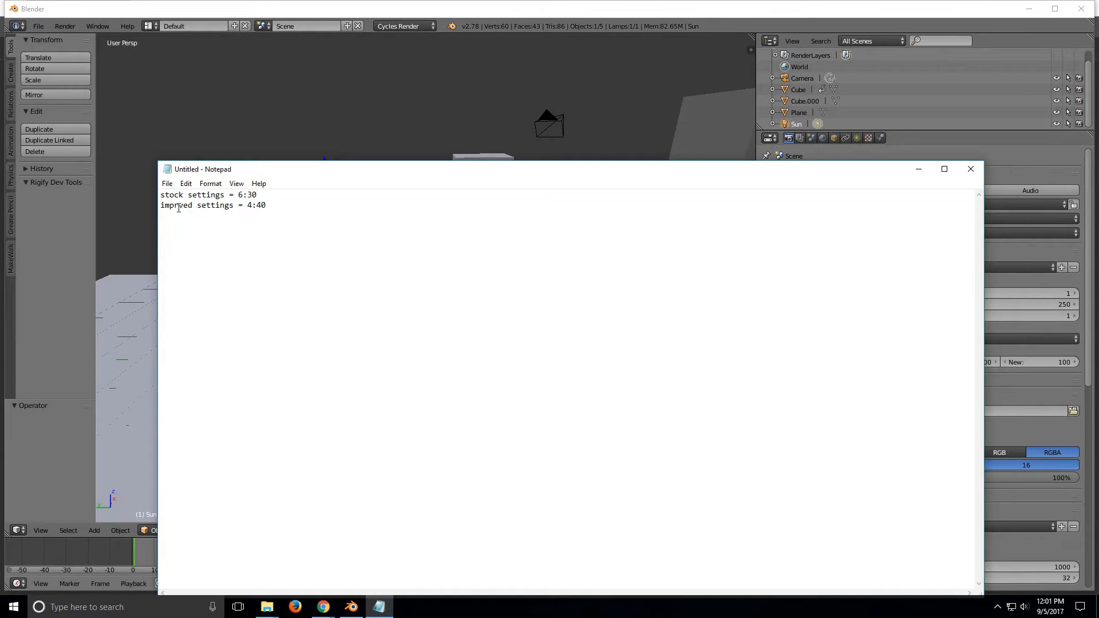
{"action": "type", "text": "o"}
Step: Switch to the Chrome New Tab window and calculate (60*6)+30 with a Google search
{"action": "mouse_move", "coordinate": [324, 607]}
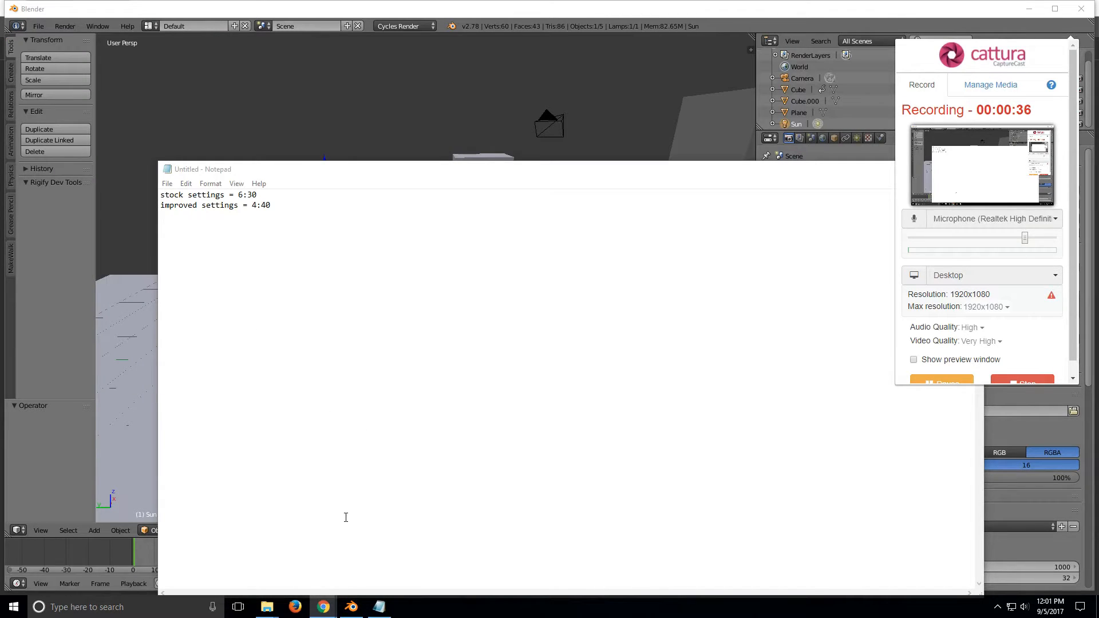
{"action": "left_click", "coordinate": [272, 555]}
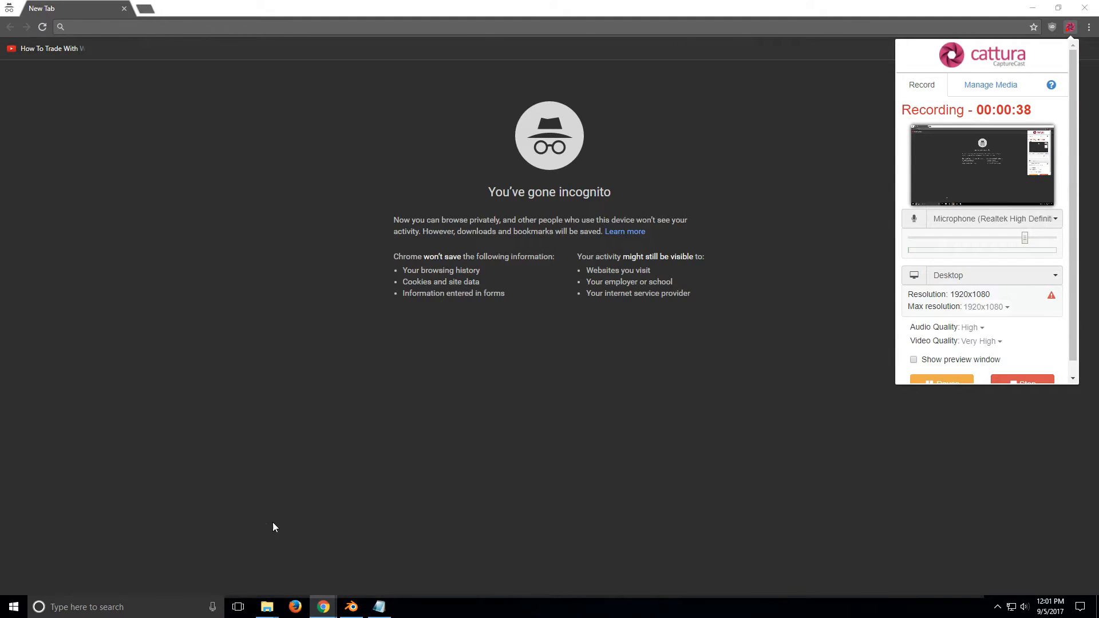
{"action": "left_click", "coordinate": [312, 275]}
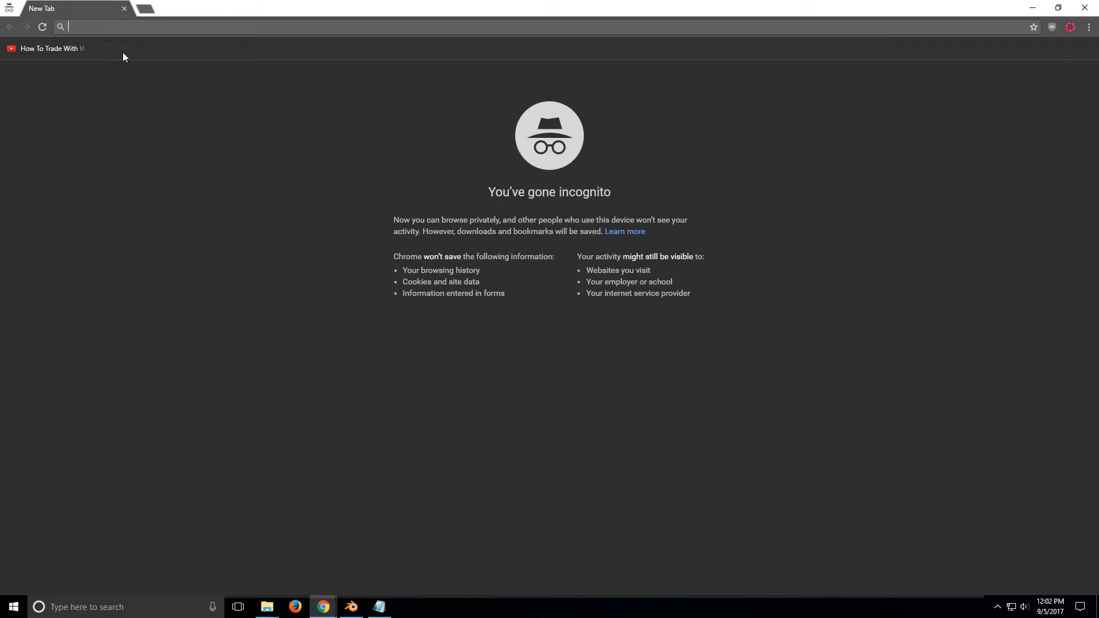
{"action": "type", "text": "(60*6"}
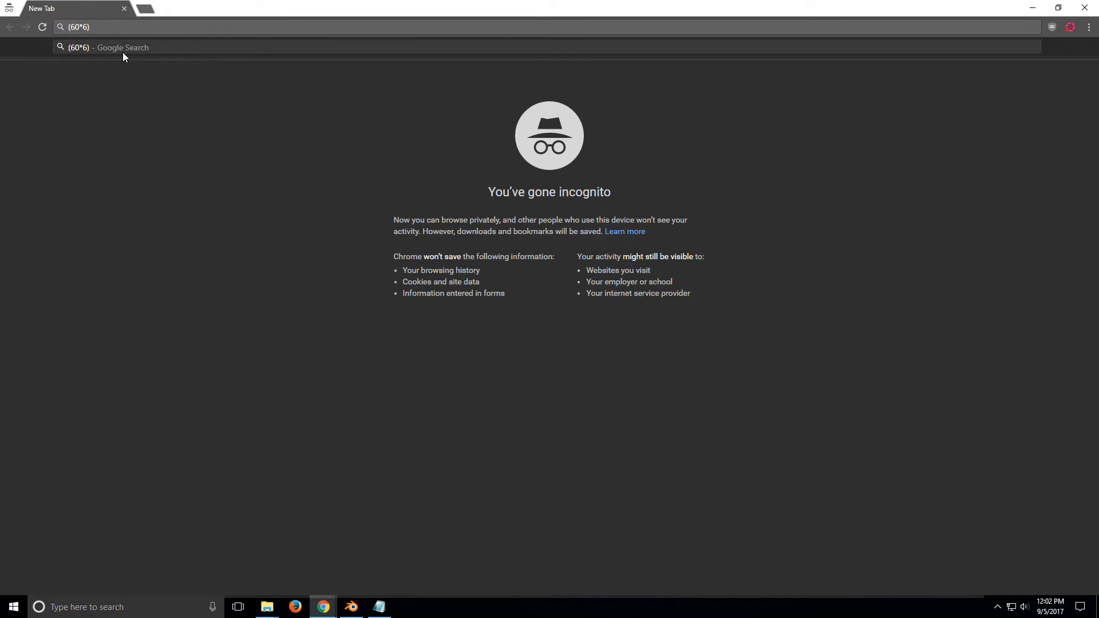
{"action": "type", "text": ")+30"}
{"action": "key", "text": "Return"}
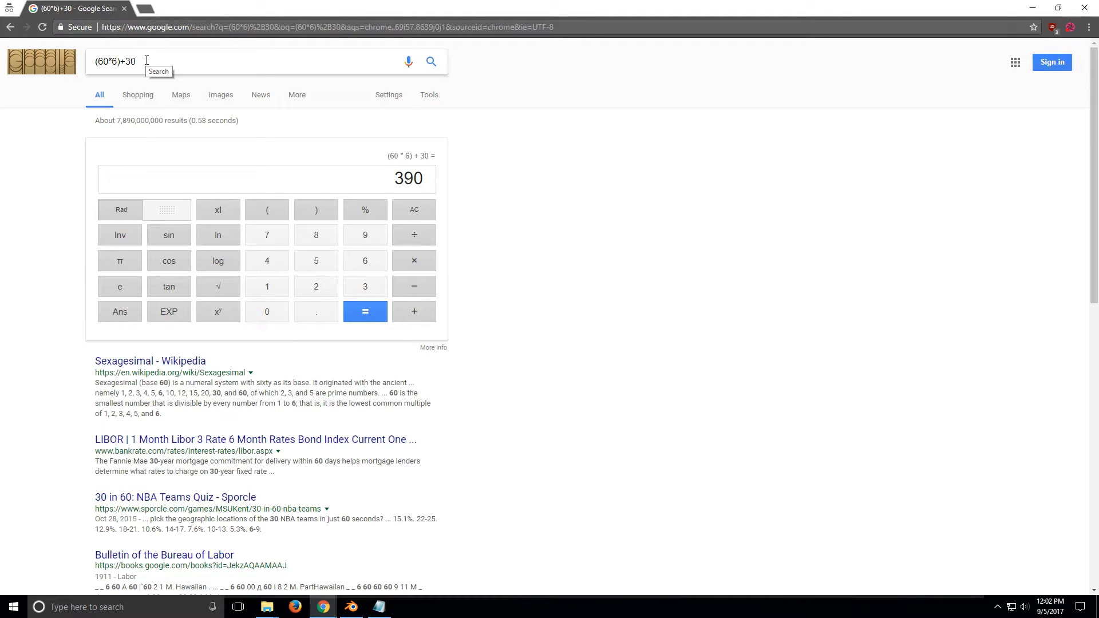
Step: Start a division expression in a new browser tab with the 390-second stock time as the divisor
{"action": "left_click", "coordinate": [144, 10]}
{"action": "type", "text": "/200"}
Step: Return to the Google search tab and change the calculation to (60*4)+40
{"action": "left_click", "coordinate": [82, 3]}
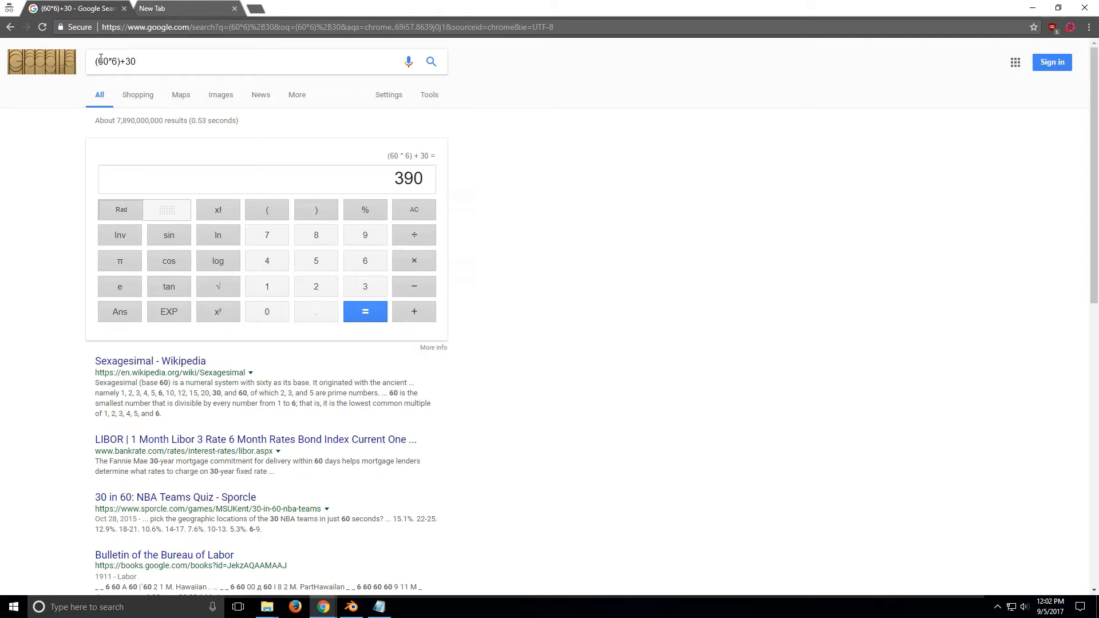
{"action": "left_click", "coordinate": [115, 63]}
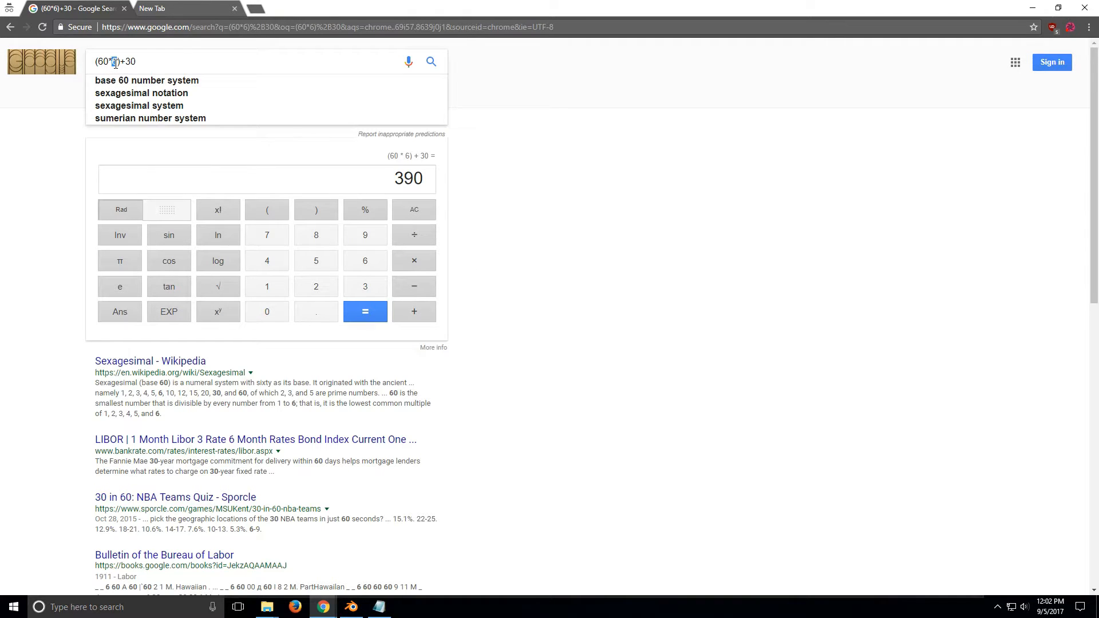
{"action": "type", "text": "4"}
{"action": "left_click_drag", "start_coordinate": [126, 61], "coordinate": [131, 62]}
{"action": "type", "text": "4"}
{"action": "key", "text": "Return"}
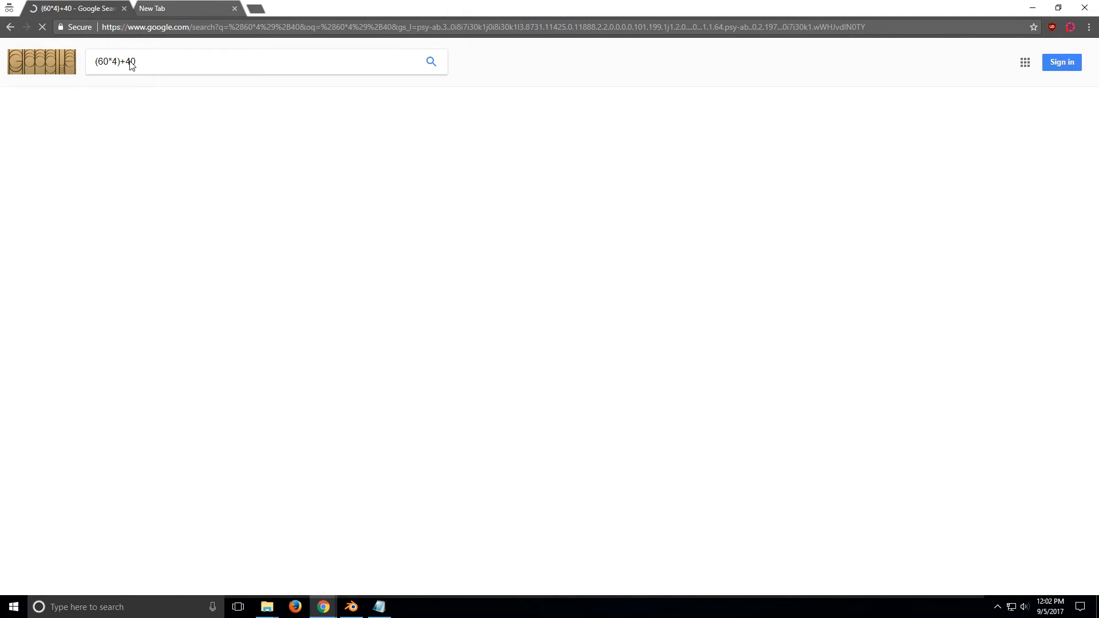
Step: Calculate 280/390 in the other browser tab, and change the calculation to 1-(280/390) to get the render time saving
{"action": "left_click", "coordinate": [140, 11]}
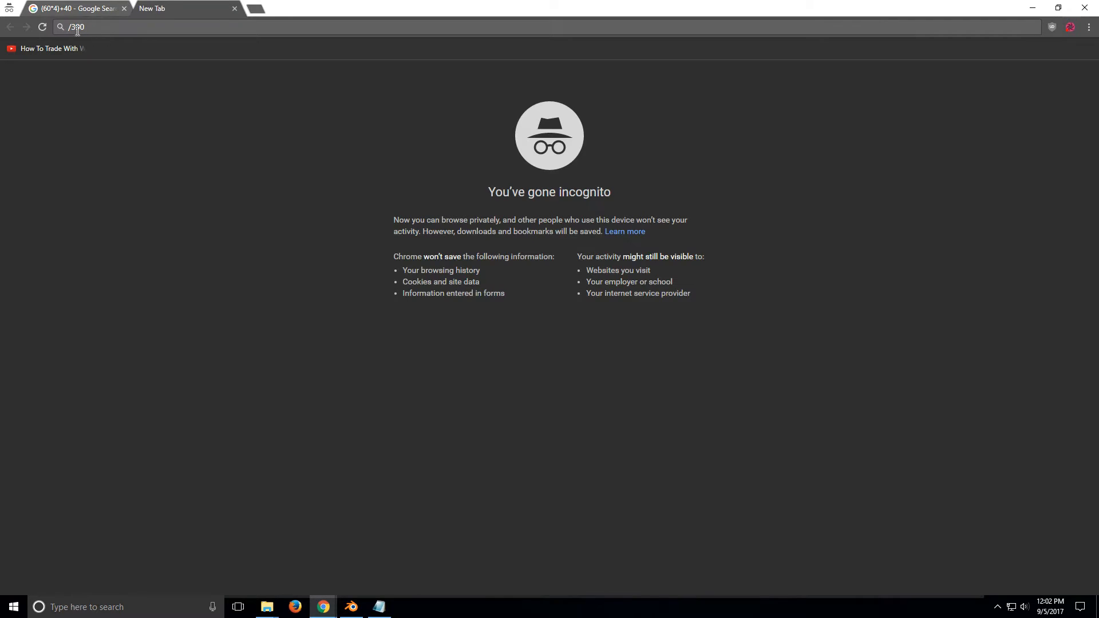
{"action": "type", "text": "280"}
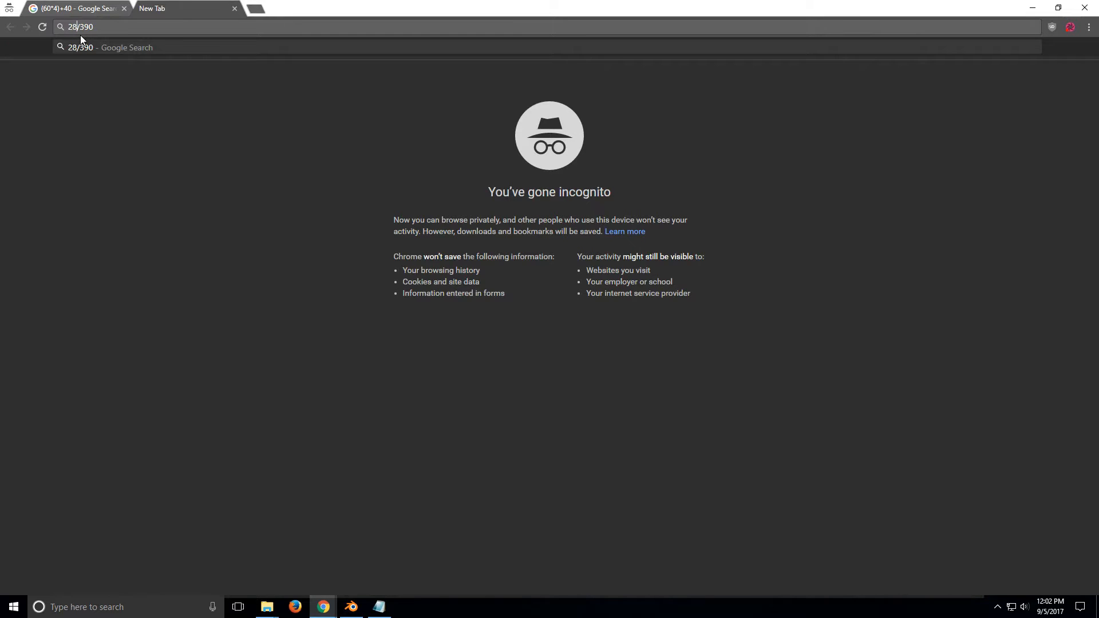
{"action": "key", "text": "Return"}
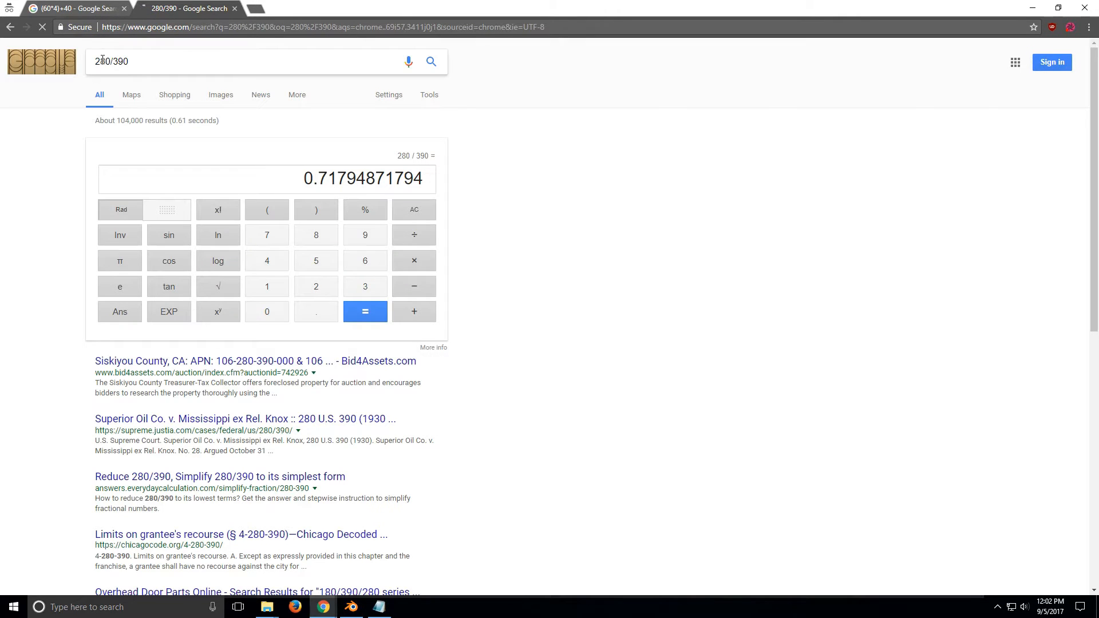
{"action": "type", "text": "1-("}
{"action": "key", "text": "Return"}
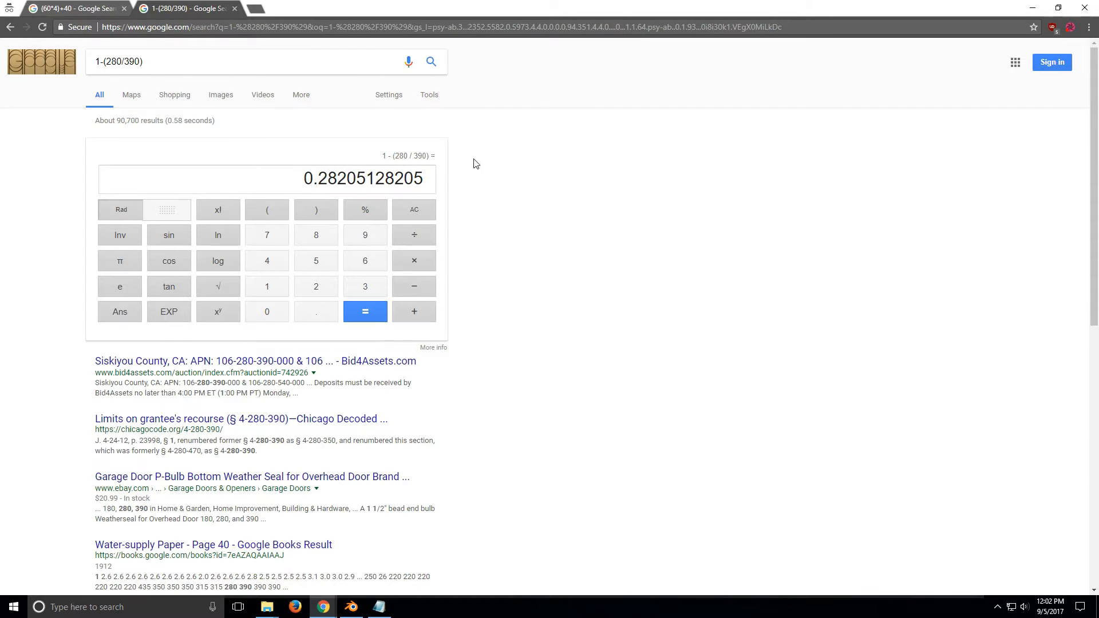
Step: Return to Blender and review the table scene's render settings from the Render section down to Performance
{"action": "left_click", "coordinate": [1032, 8]}
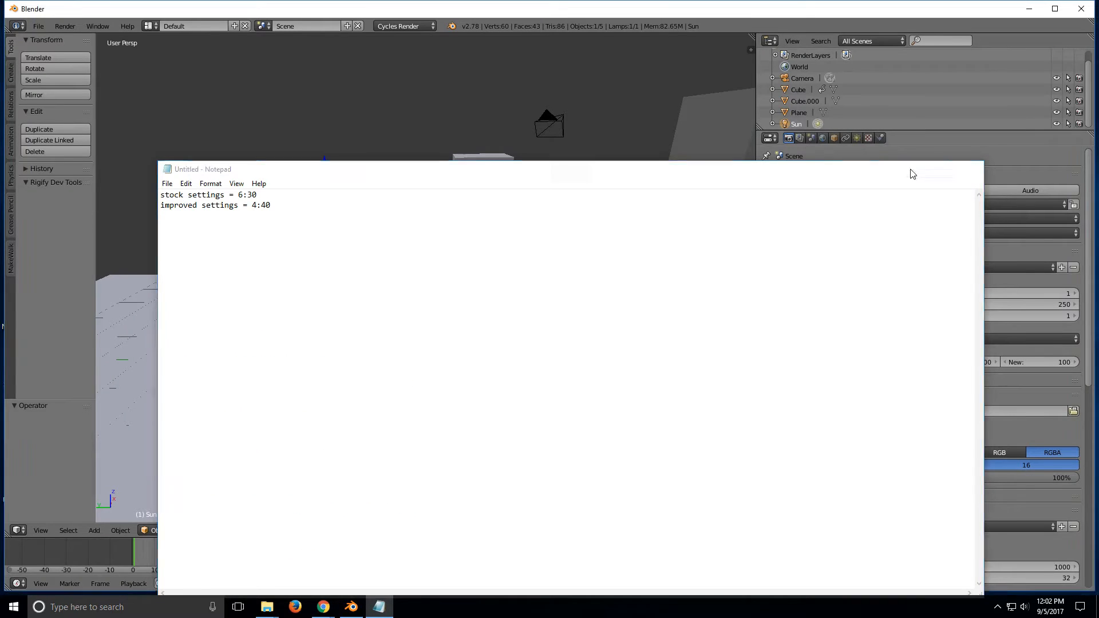
{"action": "left_click", "coordinate": [919, 169]}
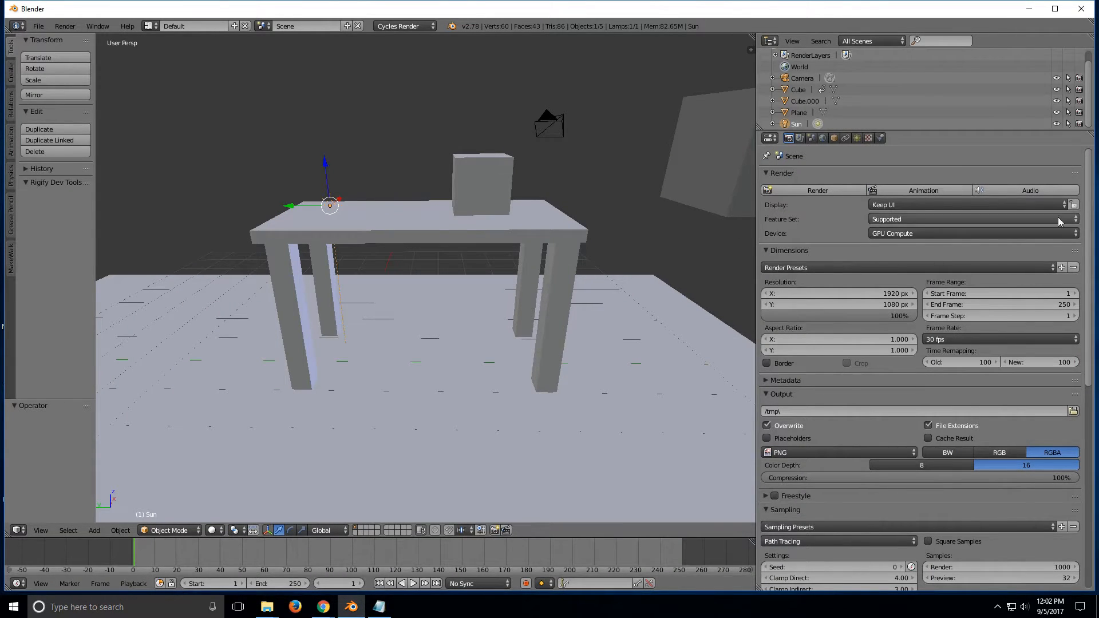
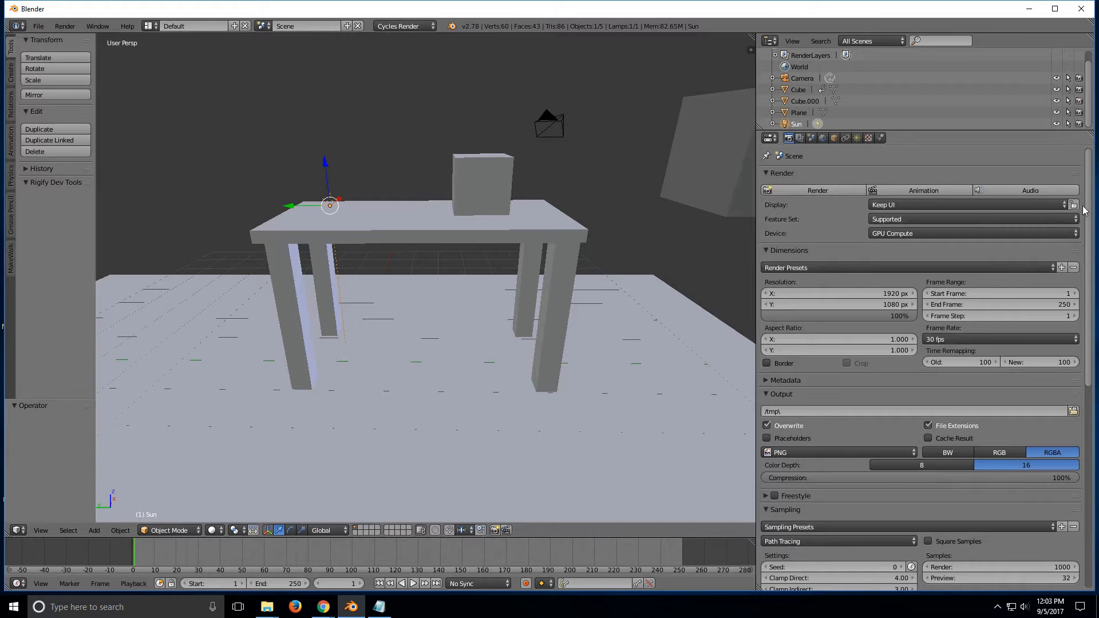
{"action": "scroll", "coordinate": [1088, 222], "scroll_direction": "down", "scroll_amount": 2}
{"action": "scroll", "coordinate": [1088, 222], "scroll_direction": "down", "scroll_amount": 15}
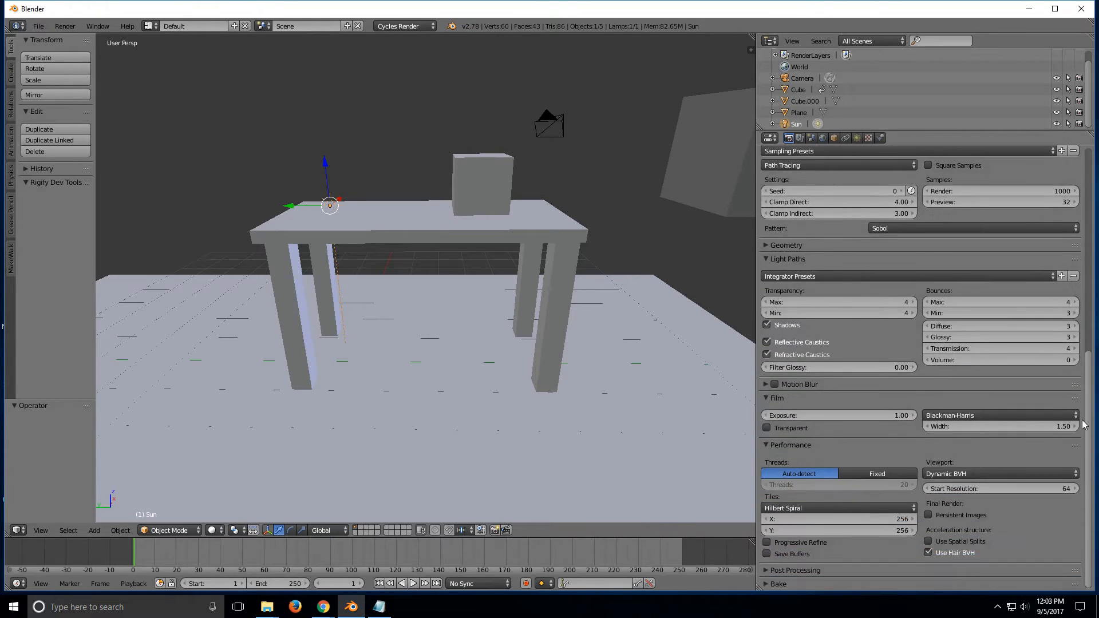
{"action": "scroll", "coordinate": [1076, 201], "scroll_direction": "up", "scroll_amount": 18}
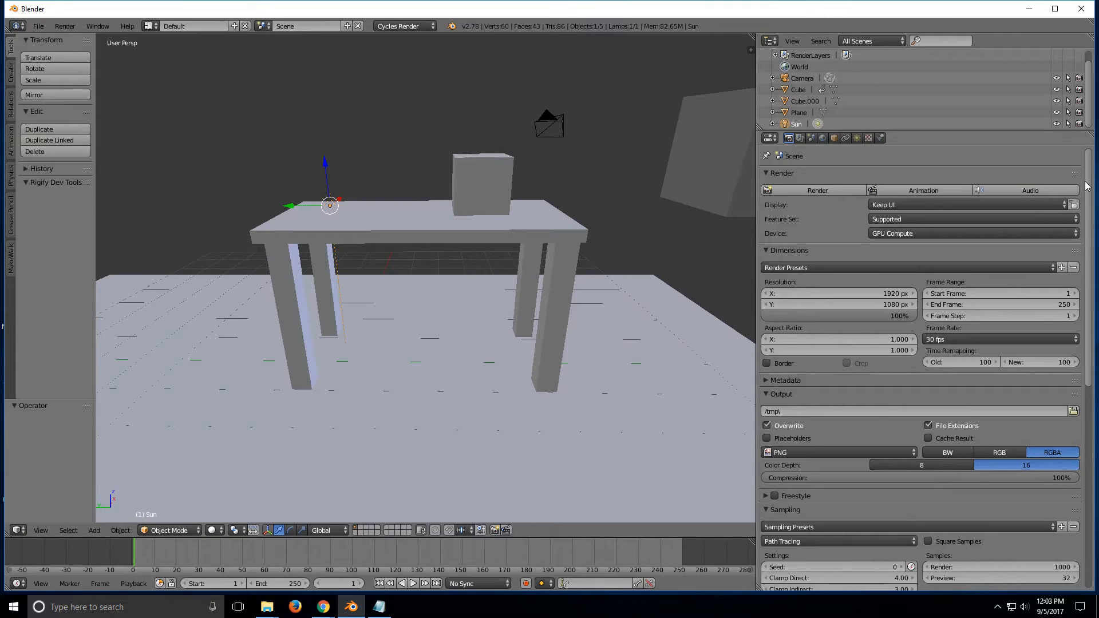
{"action": "scroll", "coordinate": [1086, 269], "scroll_direction": "down", "scroll_amount": 6}
{"action": "scroll", "coordinate": [1084, 269], "scroll_direction": "down", "scroll_amount": 7}
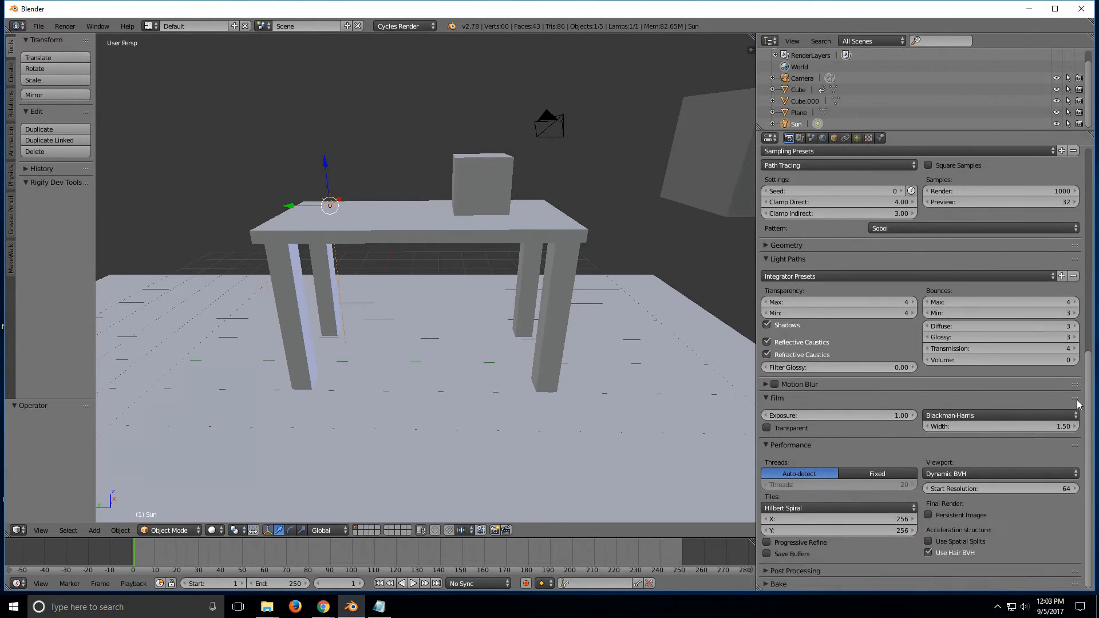
{"action": "scroll", "coordinate": [1079, 401], "scroll_direction": "up", "scroll_amount": 10}
{"action": "scroll", "coordinate": [1073, 241], "scroll_direction": "up", "scroll_amount": 3}
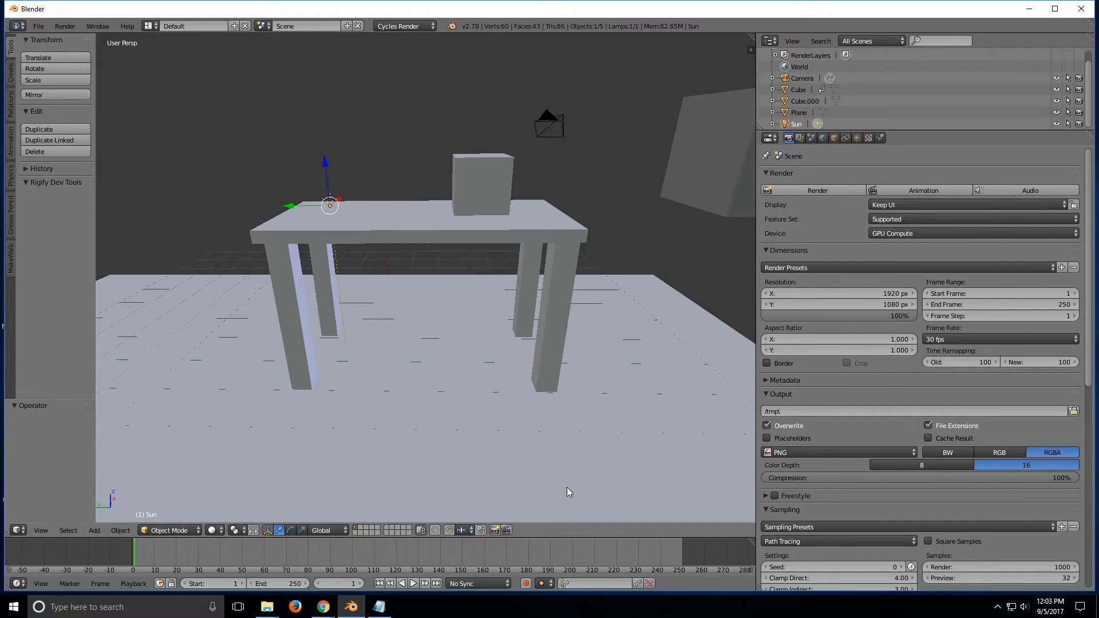
{"action": "left_click", "coordinate": [324, 607]}
{"action": "left_click", "coordinate": [305, 563]}
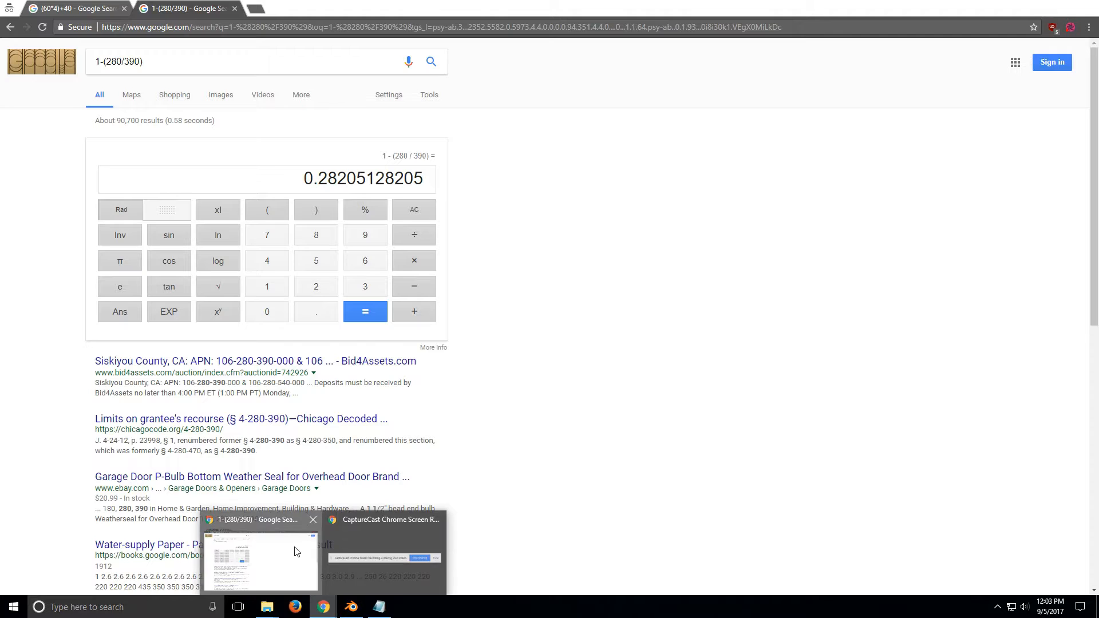
{"action": "left_click", "coordinate": [1069, 28]}
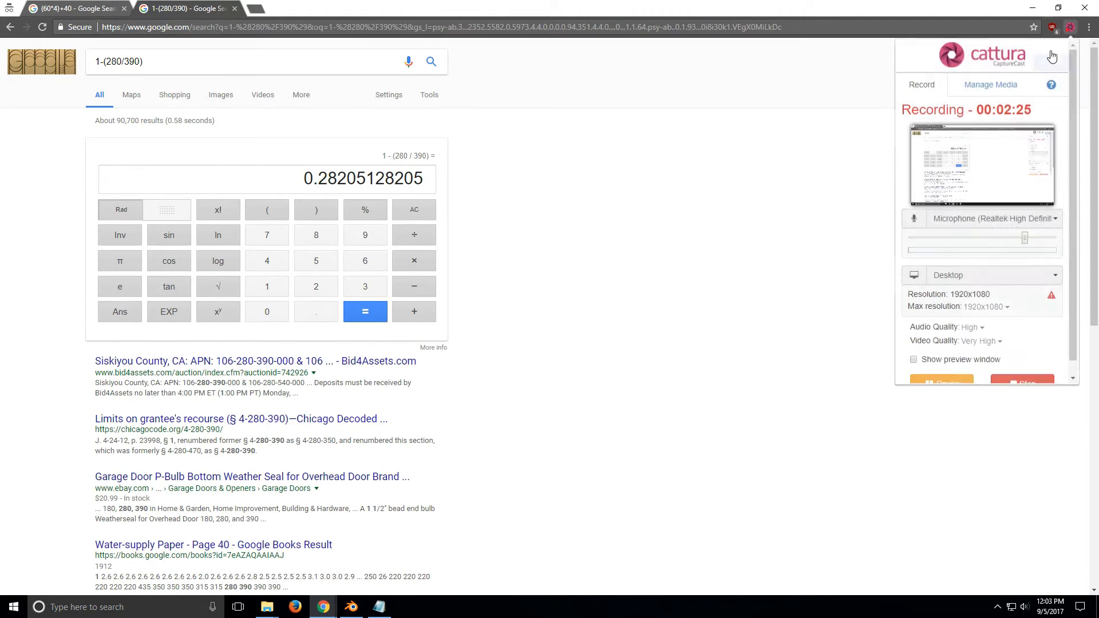
{"action": "left_click", "coordinate": [1023, 387]}
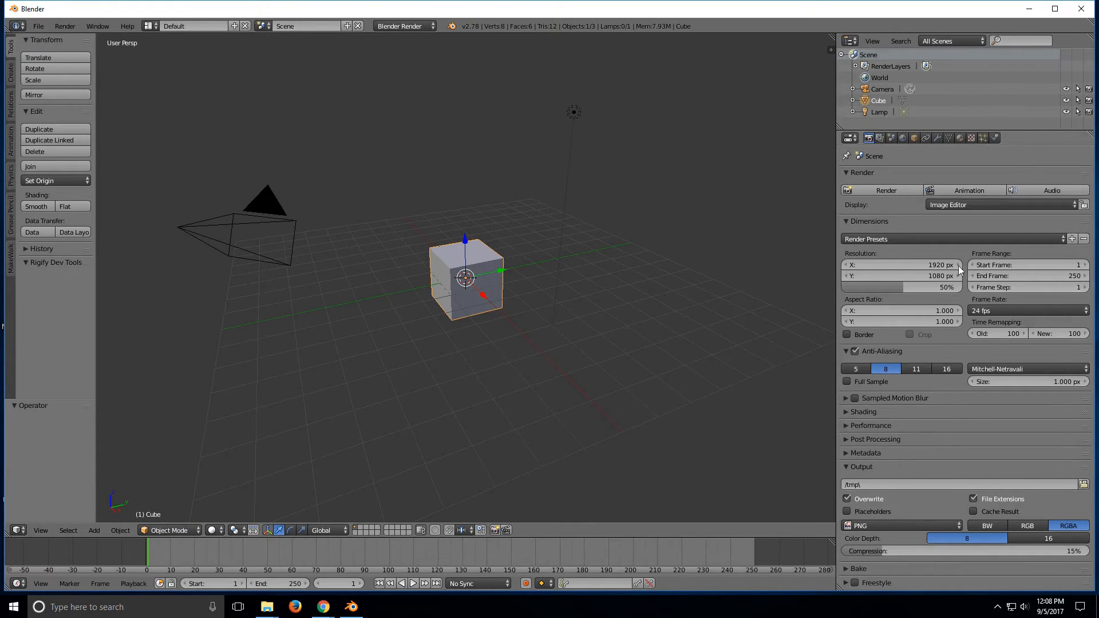
Step: Set the render engine of the default cube scene to Cycles Render
{"action": "left_click", "coordinate": [406, 27]}
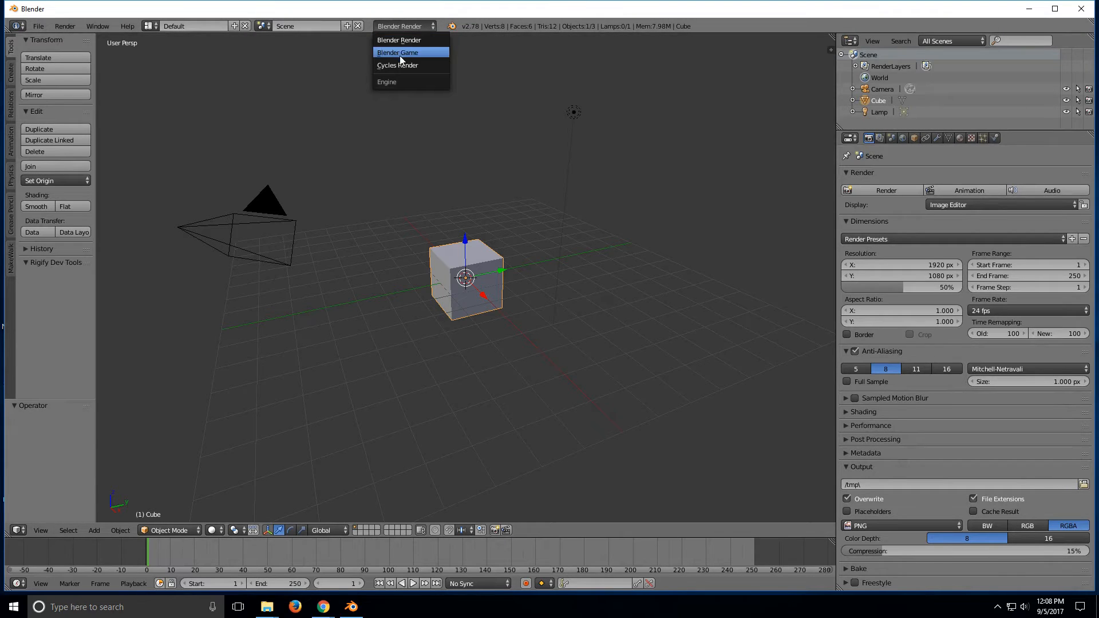
{"action": "key", "text": "Return"}
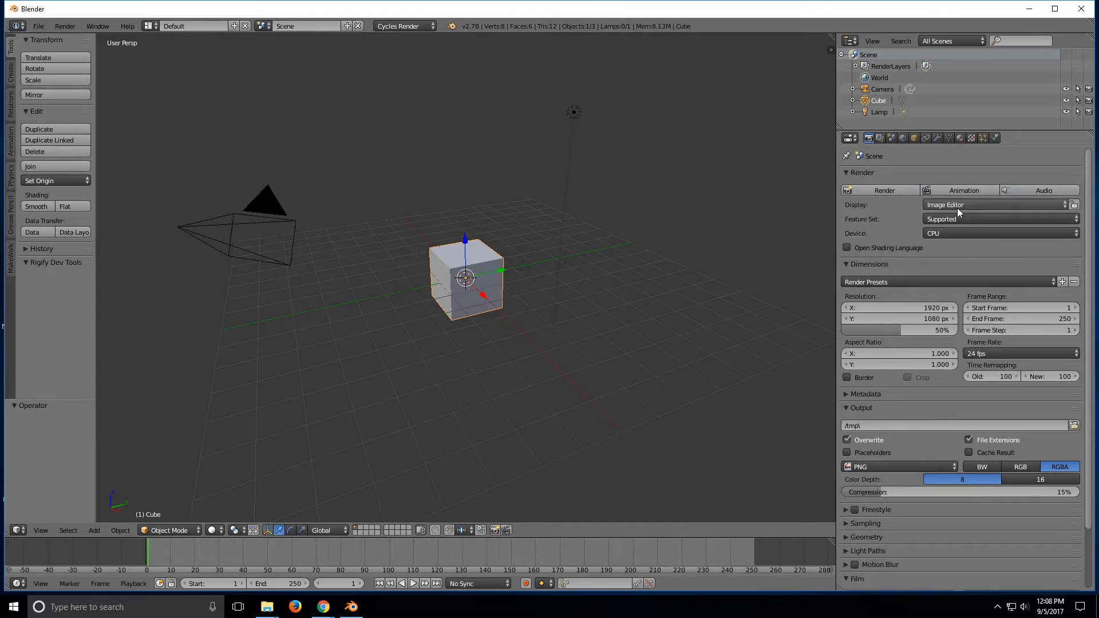
Step: Examine the available image and movie file formats for the render output without changing the format
{"action": "scroll", "coordinate": [994, 344], "scroll_direction": "down", "scroll_amount": 3}
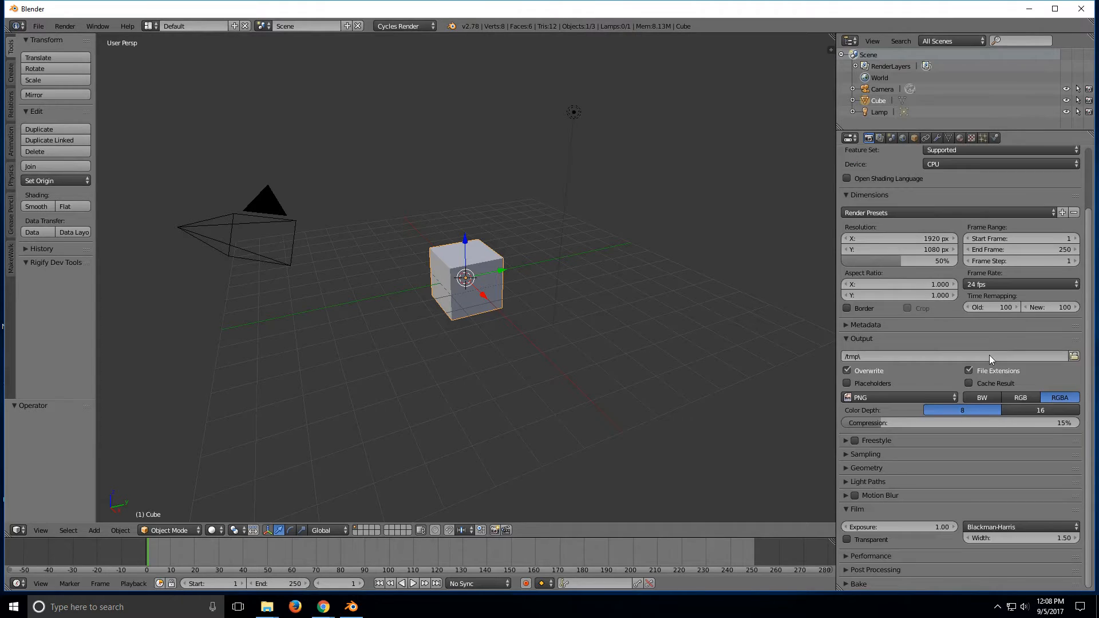
{"action": "left_click", "coordinate": [924, 398]}
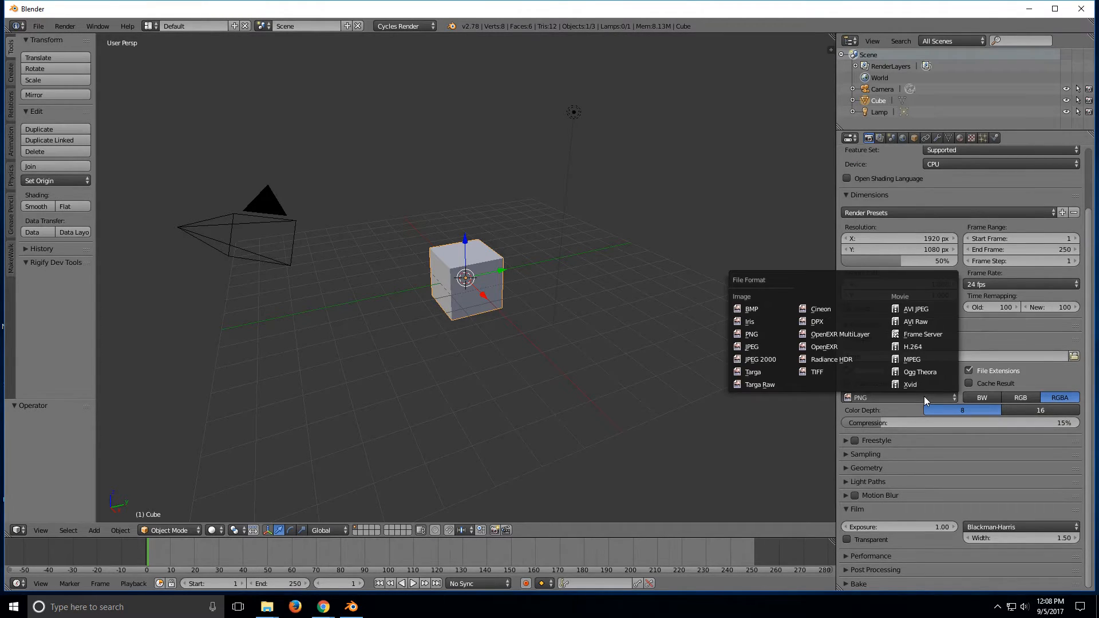
{"action": "left_click", "coordinate": [875, 397]}
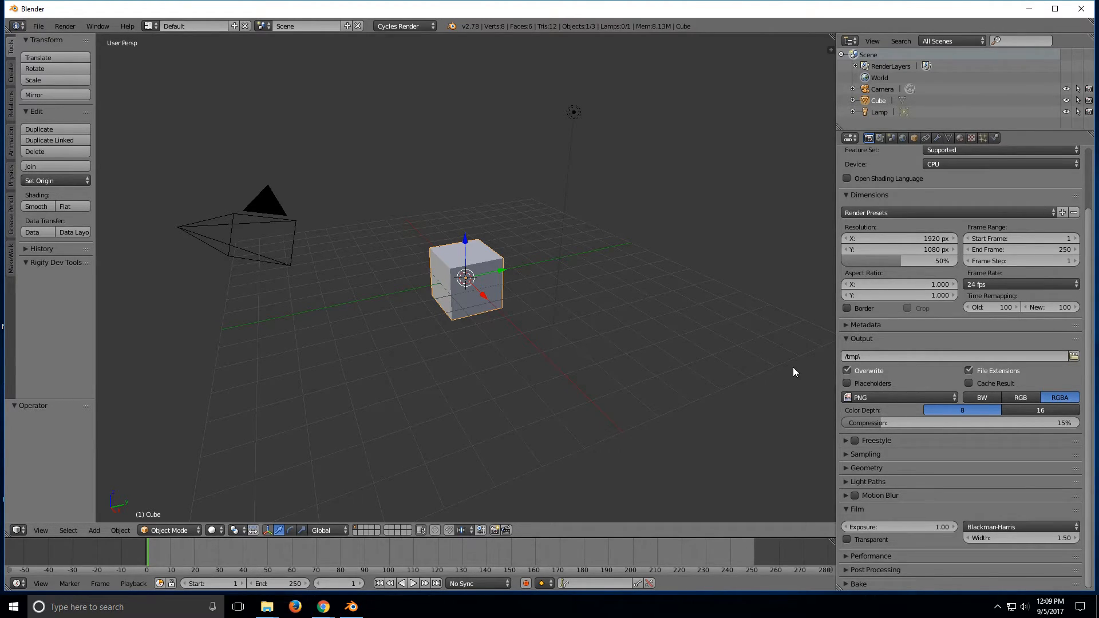
{"action": "left_click", "coordinate": [866, 397]}
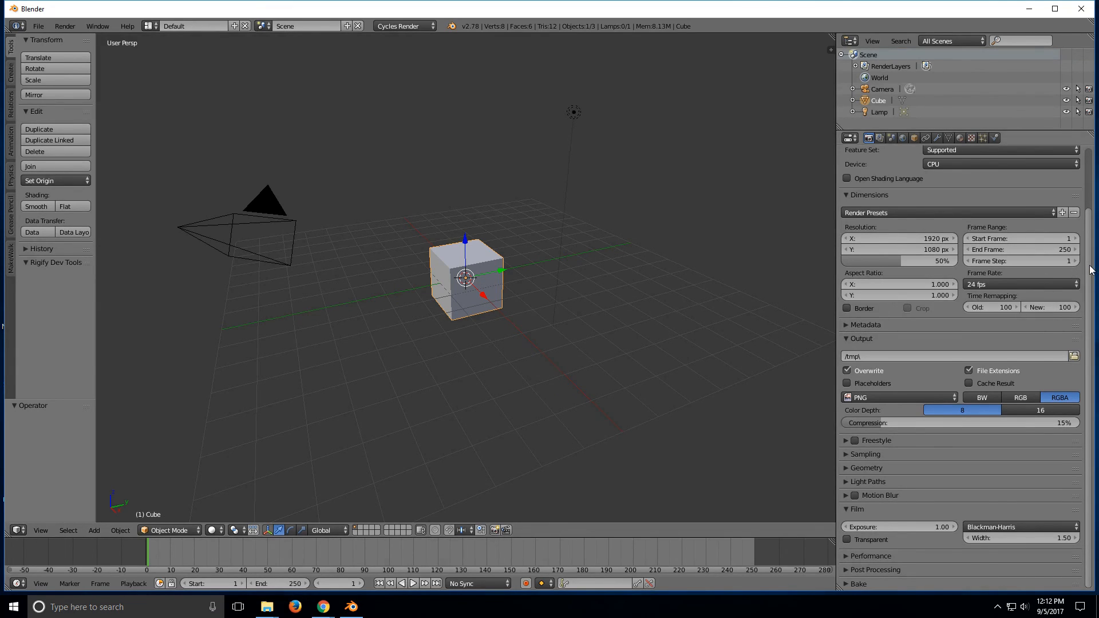
{"action": "left_click_drag", "start_coordinate": [1089, 264], "coordinate": [1089, 188]}
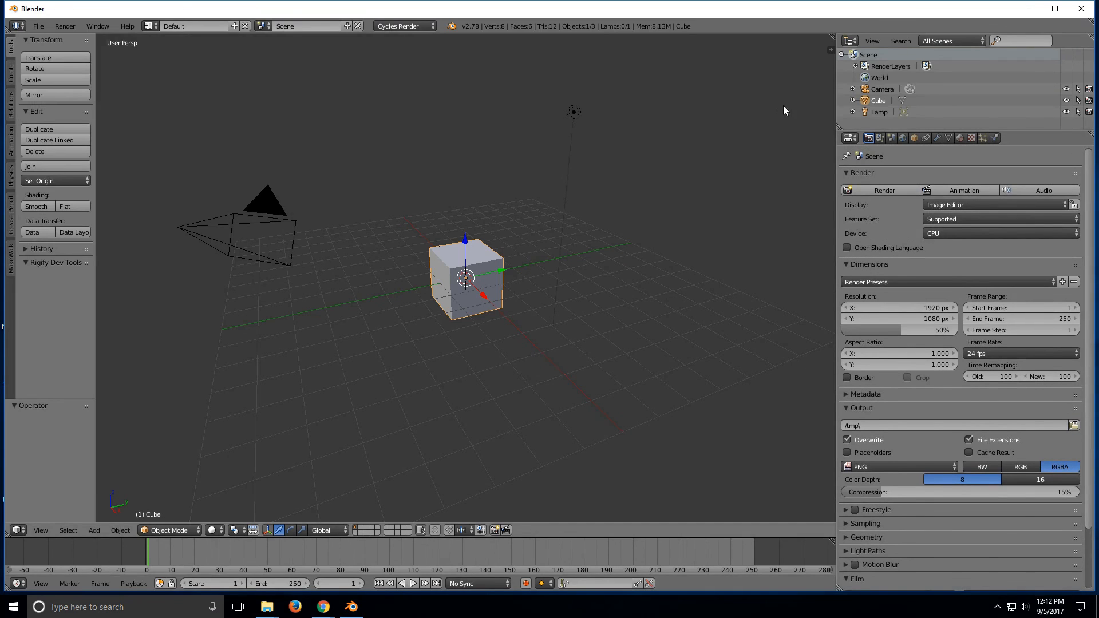